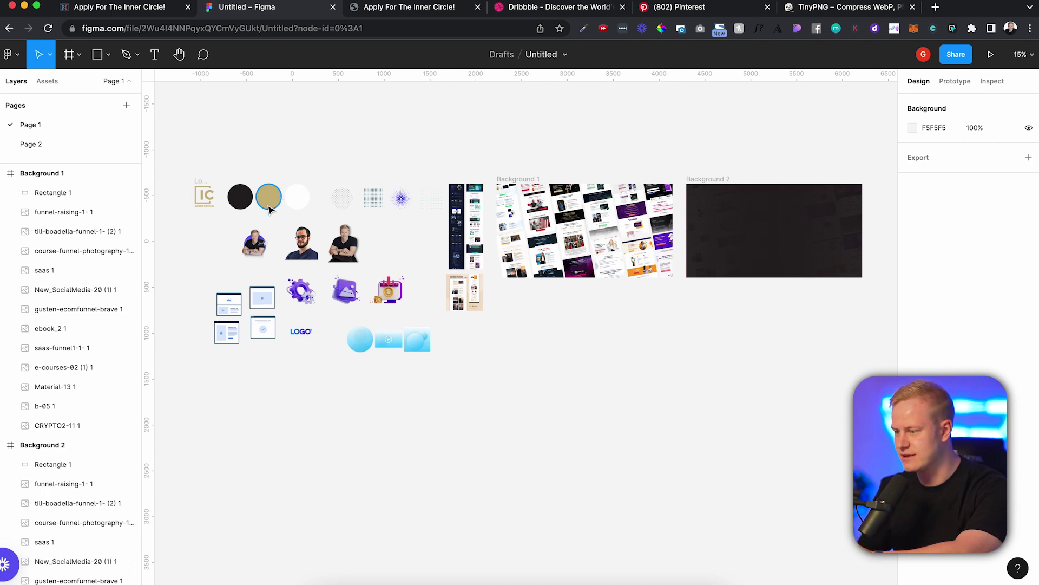
# Select and then deselect the three colour circles on the Figma asset board
pyautogui.scroll(5, 260, 217)
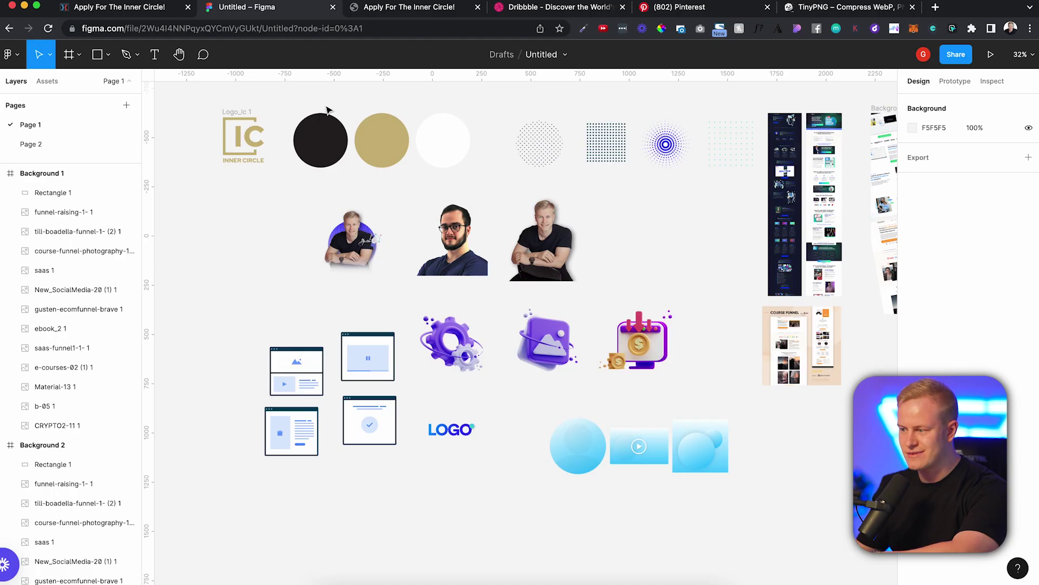
pyautogui.moveTo(319, 108); pyautogui.dragTo(456, 169)
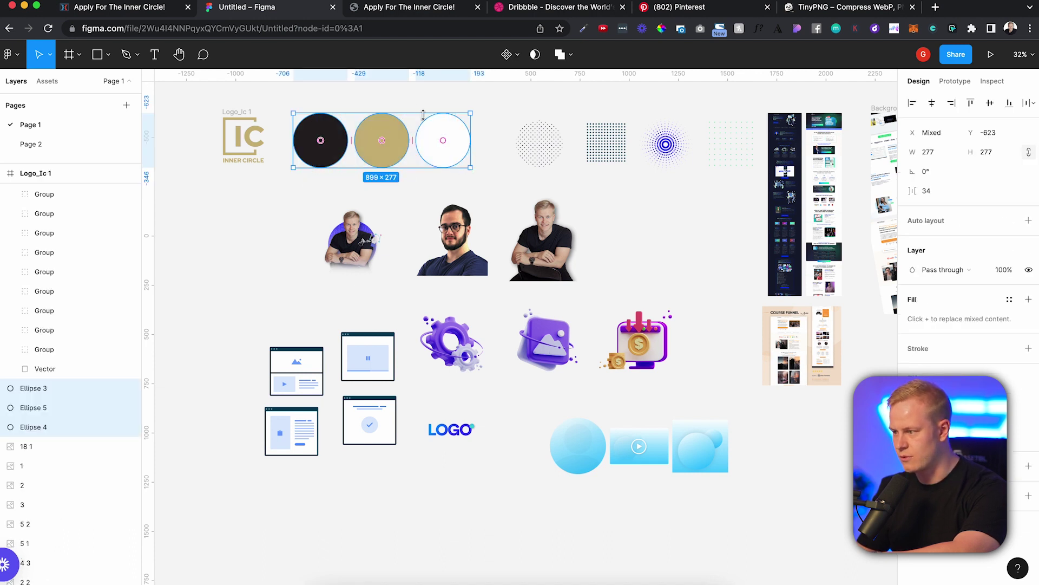
pyautogui.click(418, 94)
# Capture a region screenshot of the reference page's headline and portraits, then return to Figma
pyautogui.click(416, 12)
pyautogui.scroll(-4, 401, 166)
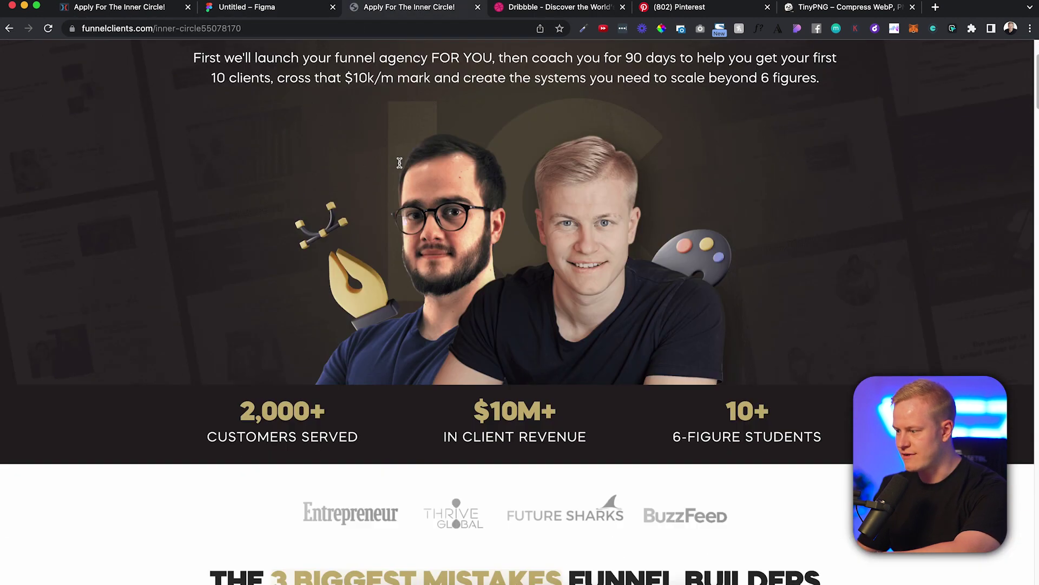
pyautogui.scroll(5, 401, 167)
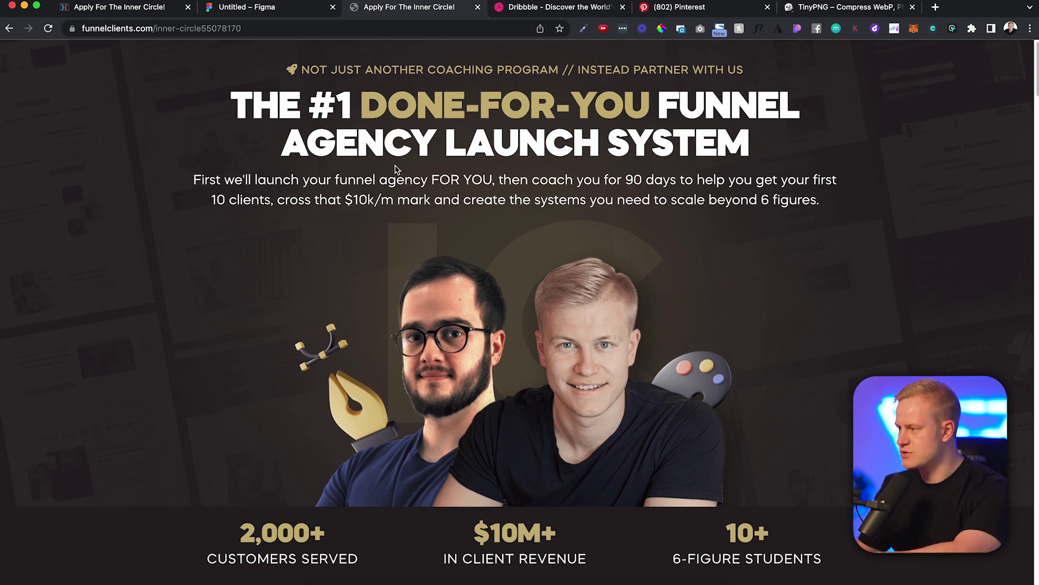
pyautogui.click(168, 8)
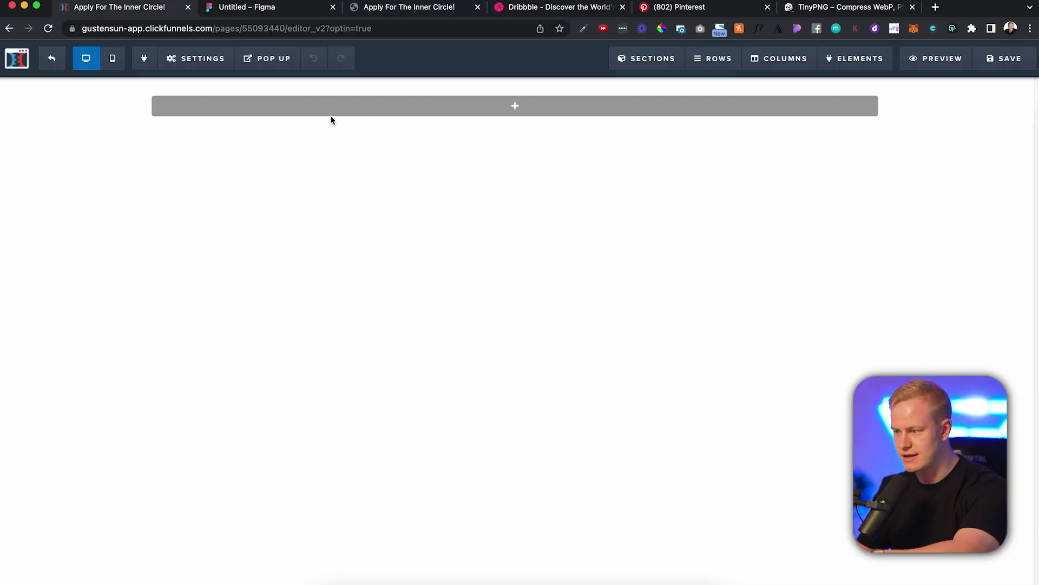
pyautogui.click(286, 12)
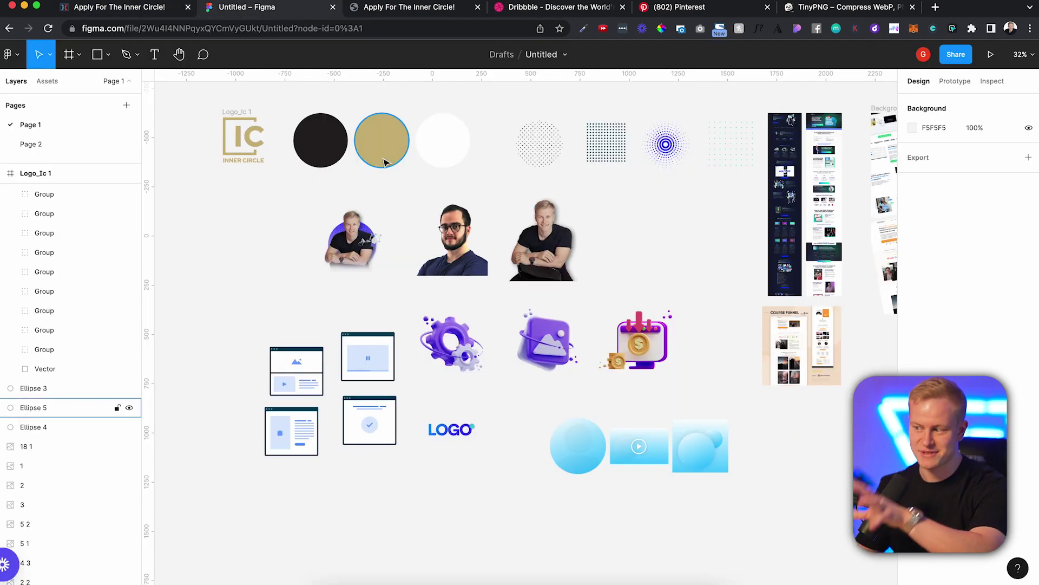
pyautogui.hotkey('ctrl', 'Tab')
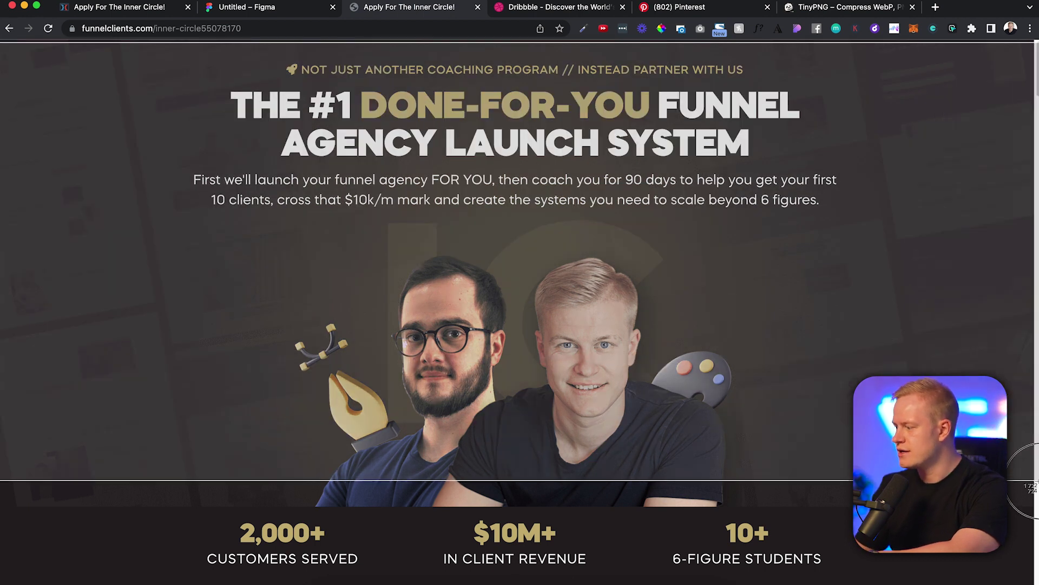
pyautogui.moveTo(1033, 504); pyautogui.dragTo(1033, 506)
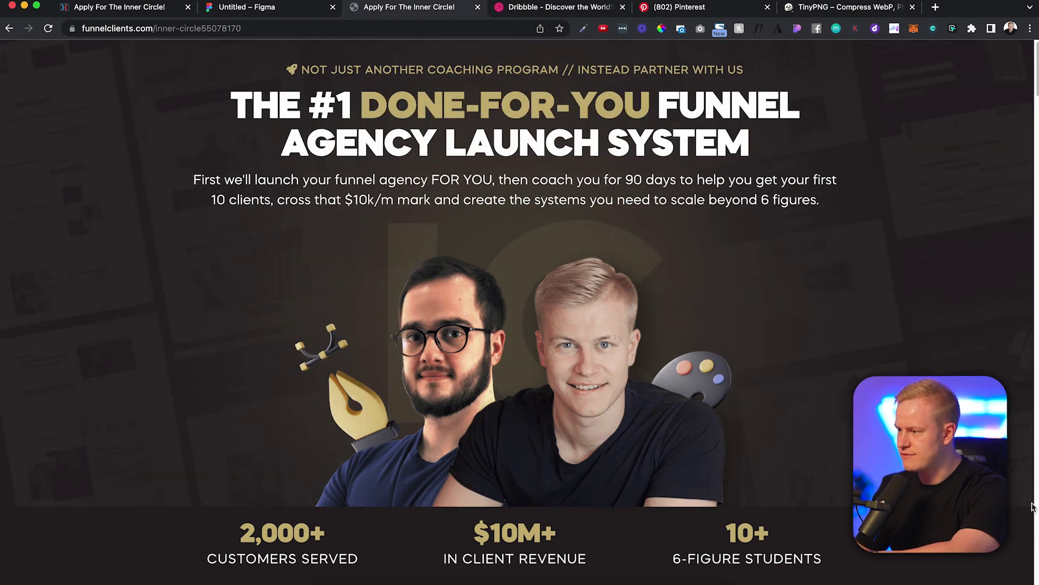
pyautogui.click(312, 12)
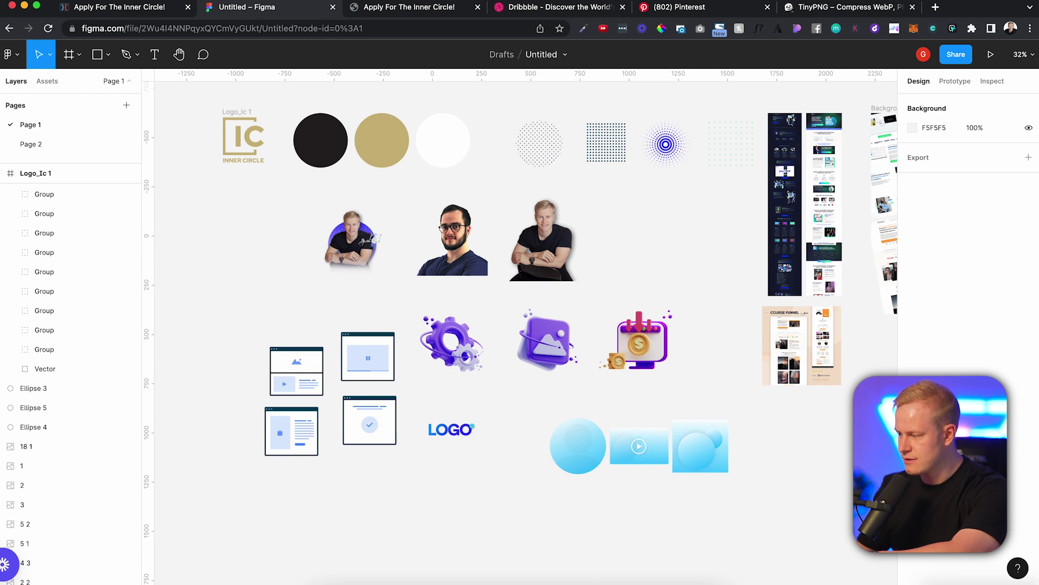
# Place the funnel-page screenshot on the canvas below the landing-page mockups
pyautogui.moveTo(780, 533); pyautogui.dragTo(720, 405)
pyautogui.scroll(-5, 539, 365)
pyautogui.click(849, 400)
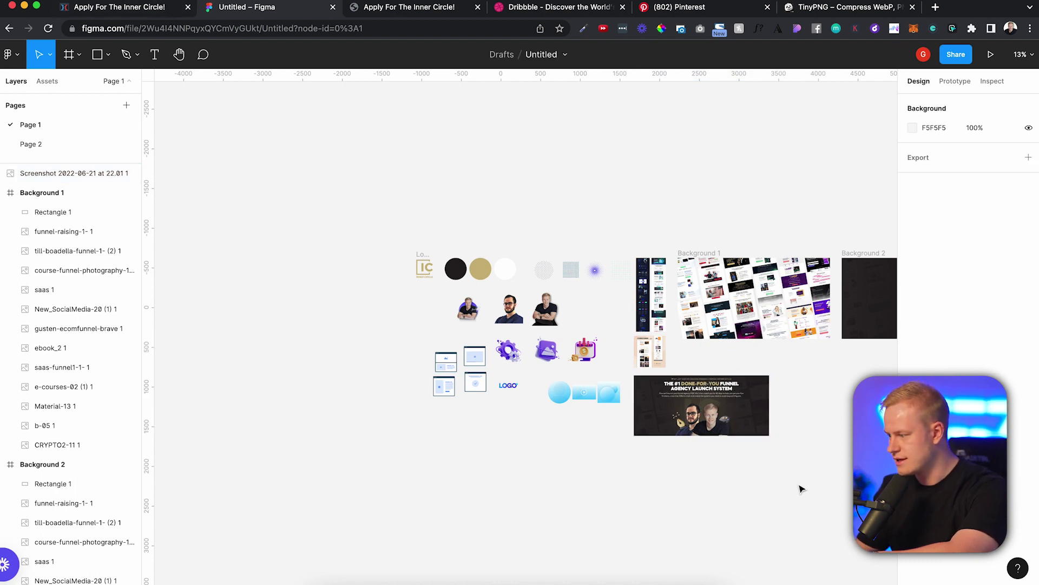
pyautogui.scroll(8, 801, 489)
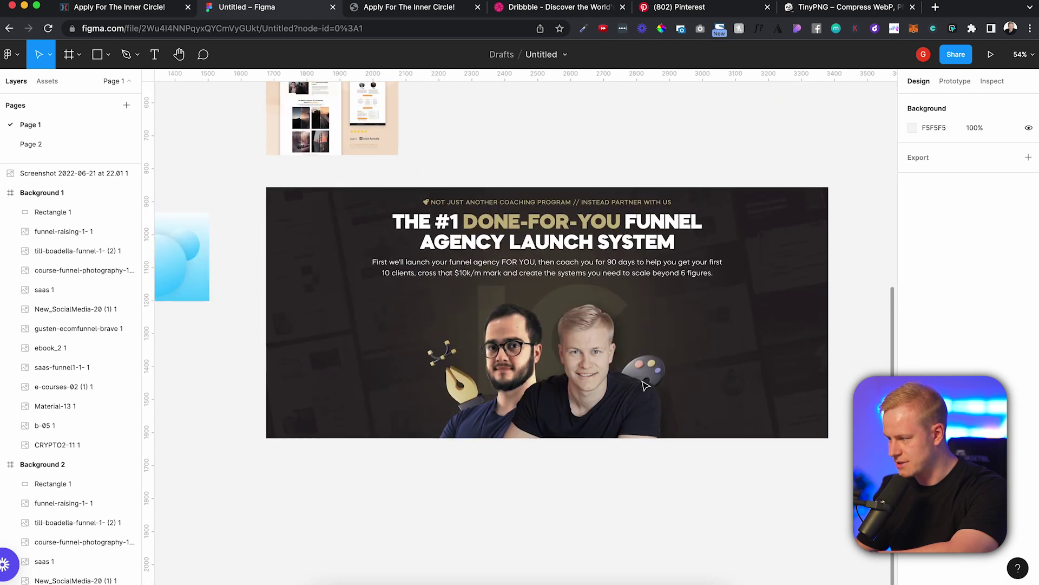
pyautogui.scroll(5, 785, 292)
pyautogui.scroll(-2, 785, 292)
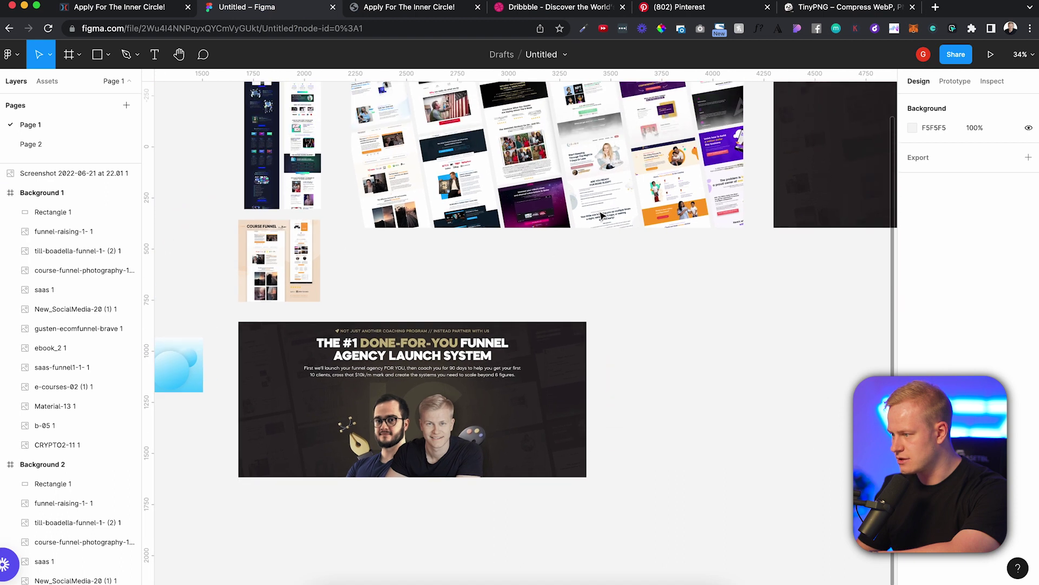
# Select the tilted landing-page images inside the Background 1 frame
pyautogui.hscroll(-2, 603, 216)
pyautogui.scroll(5, 603, 216)
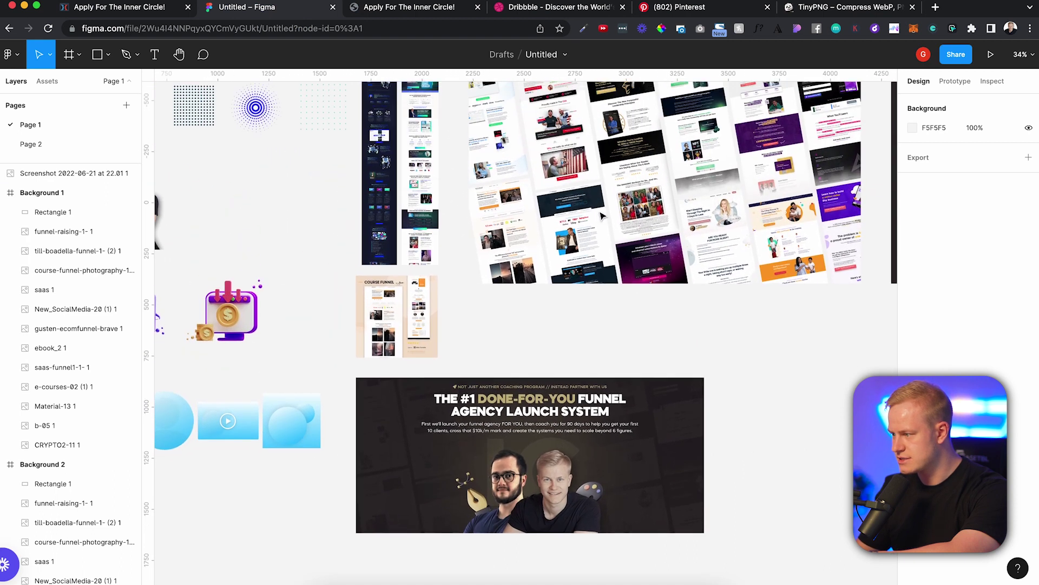
pyautogui.hscroll(1, 603, 216)
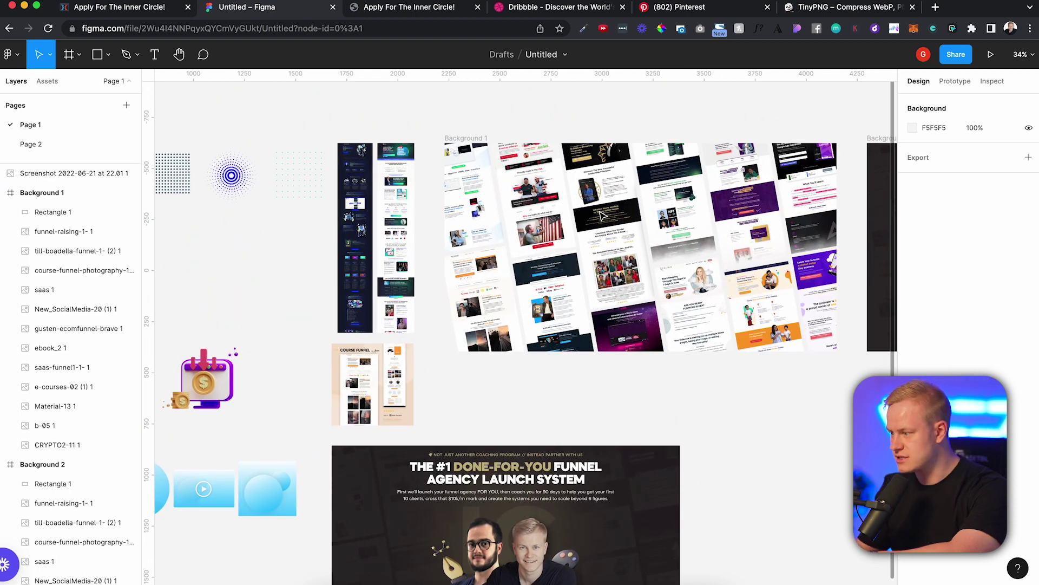
pyautogui.click(466, 187)
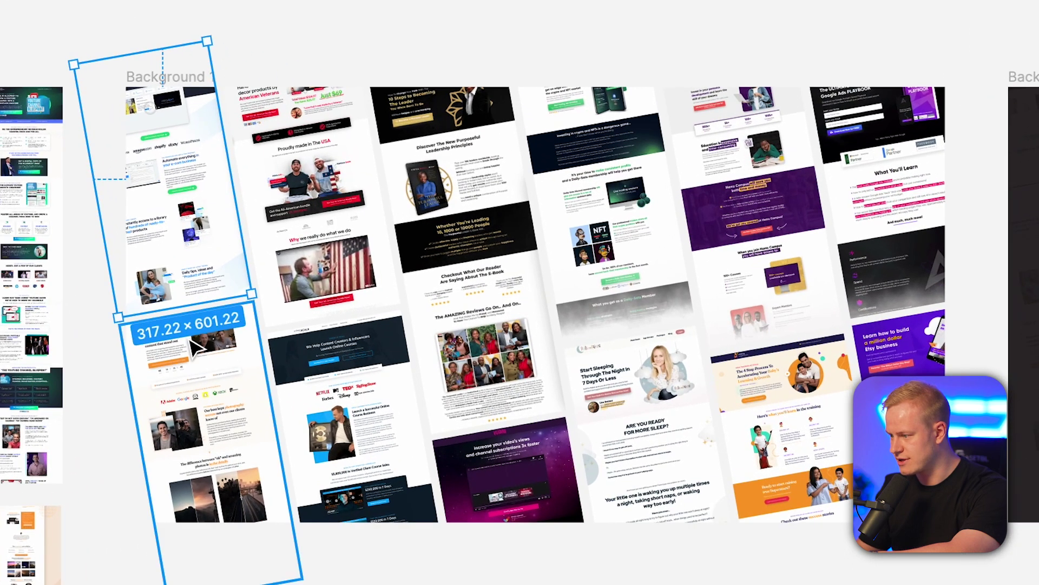
pyautogui.click(588, 264)
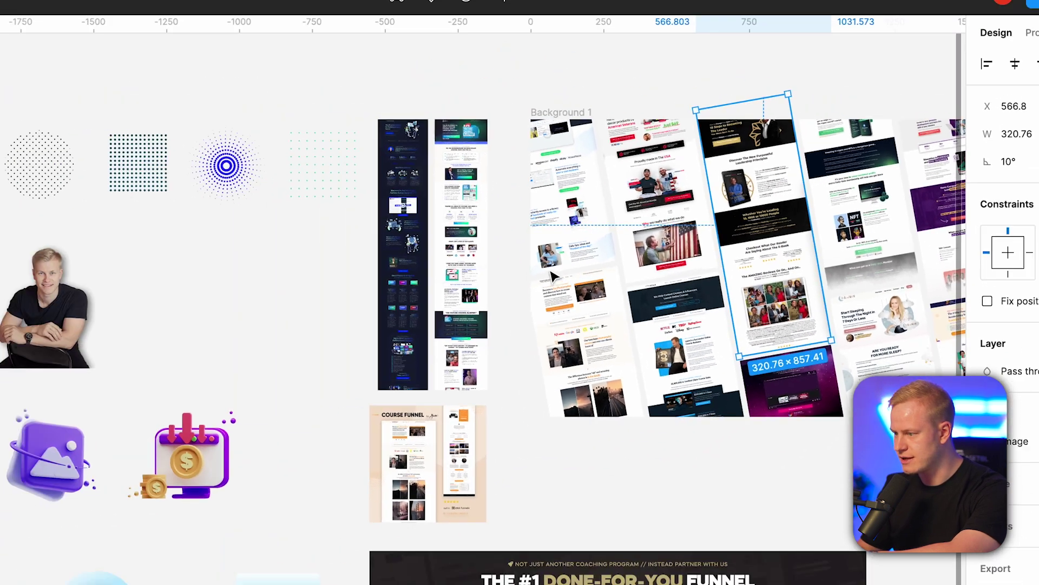
pyautogui.hscroll(-2, 417, 198)
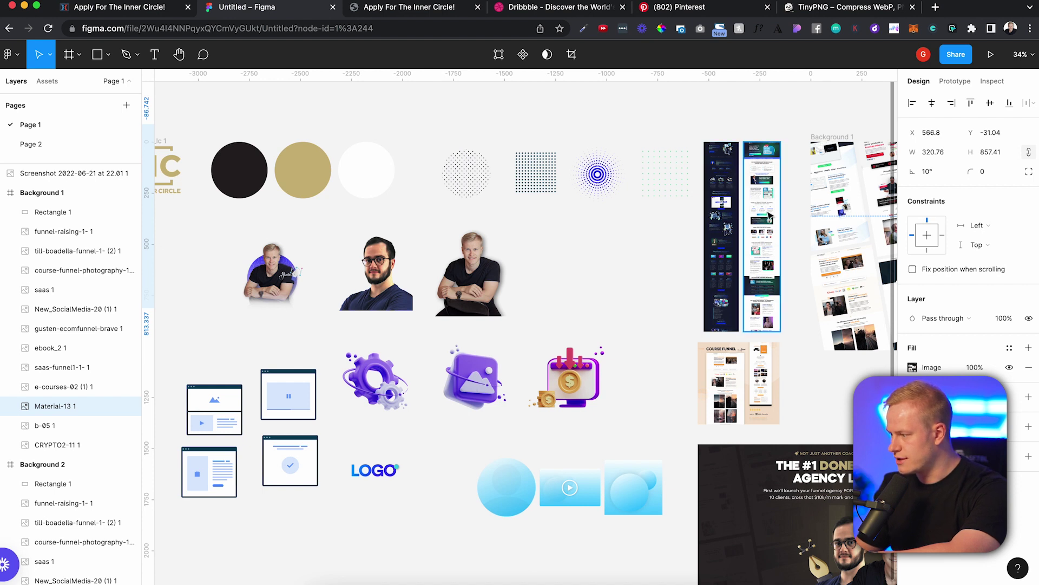
# On the empty second page, draw a frame sized to Slide 16:9, 1920×1080
pyautogui.scroll(-3, 788, 214)
pyautogui.hscroll(3, 788, 214)
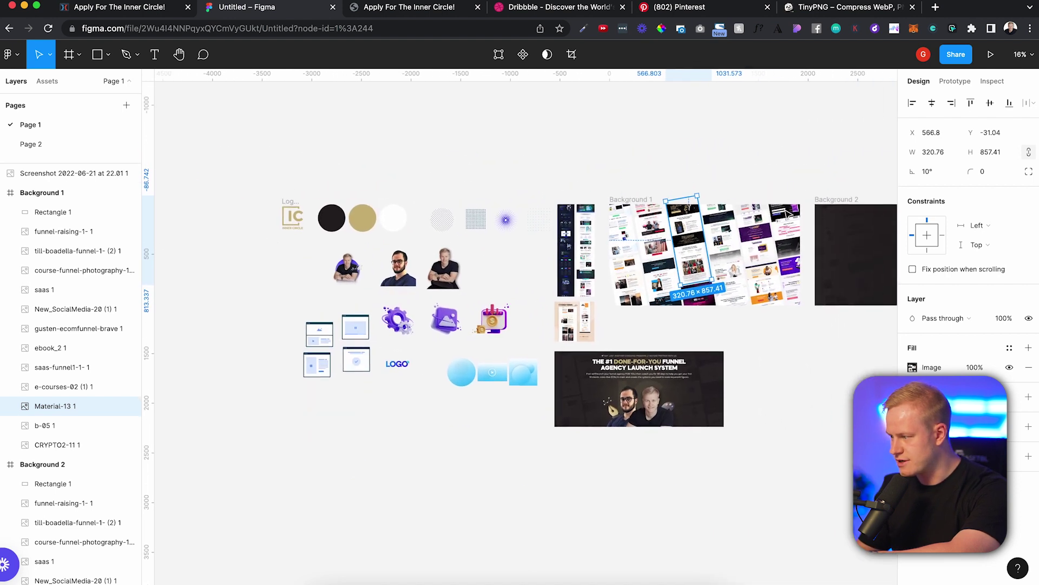
pyautogui.click(31, 144)
pyautogui.press('f')
pyautogui.moveTo(344, 157); pyautogui.dragTo(798, 422)
pyautogui.click(923, 133)
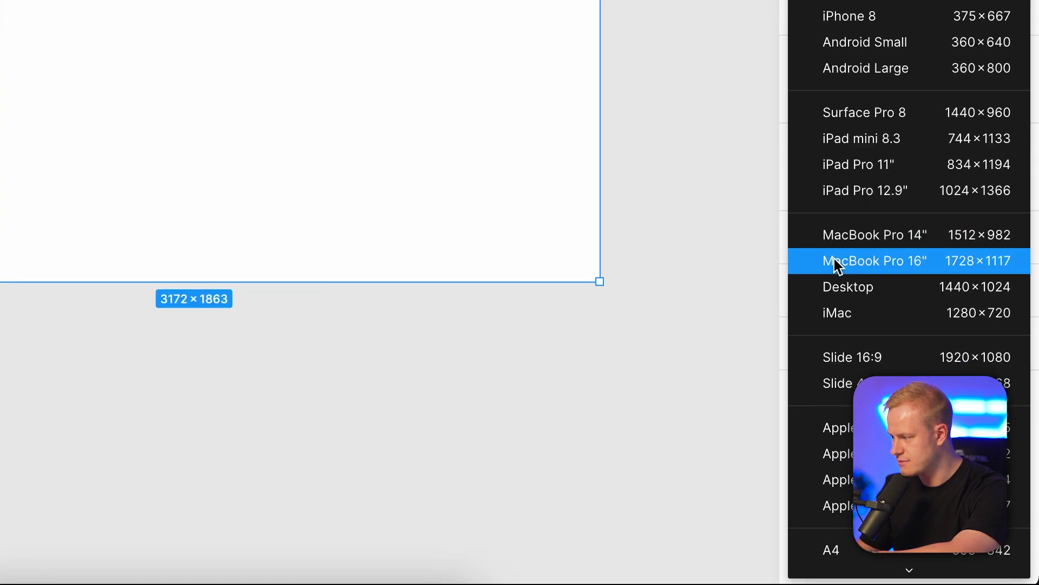
pyautogui.click(924, 461)
pyautogui.scroll(3, 130, 3)
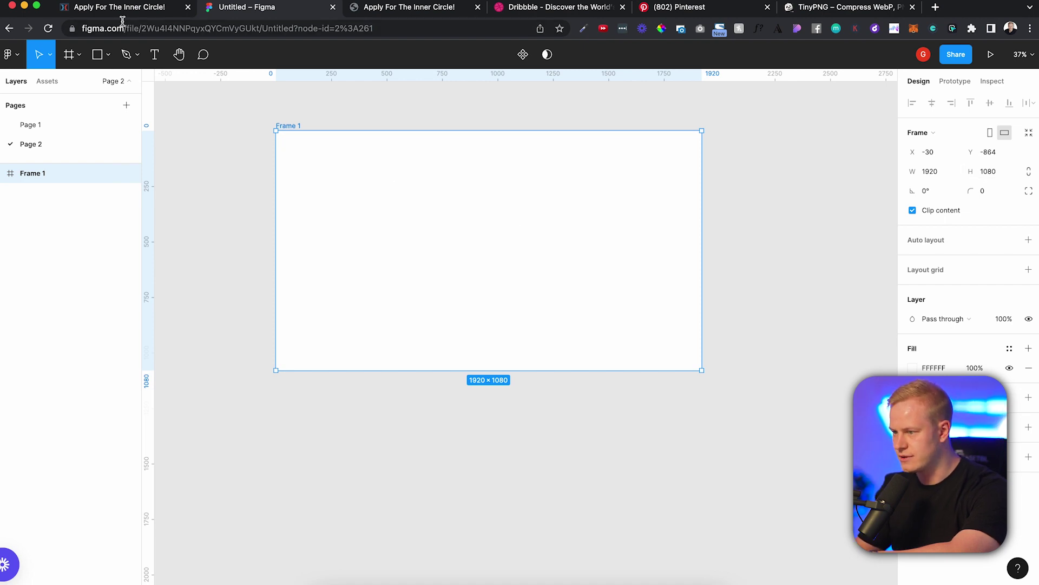
# Copy the logo and three colour circles from the first page and paste them above Frame 1
pyautogui.click(72, 124)
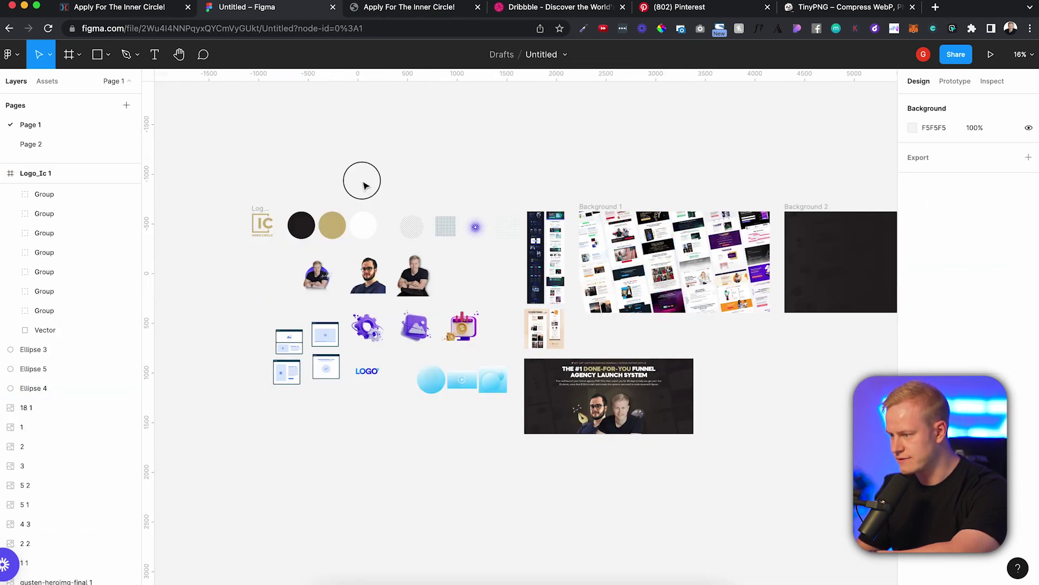
pyautogui.moveTo(359, 180); pyautogui.dragTo(247, 240)
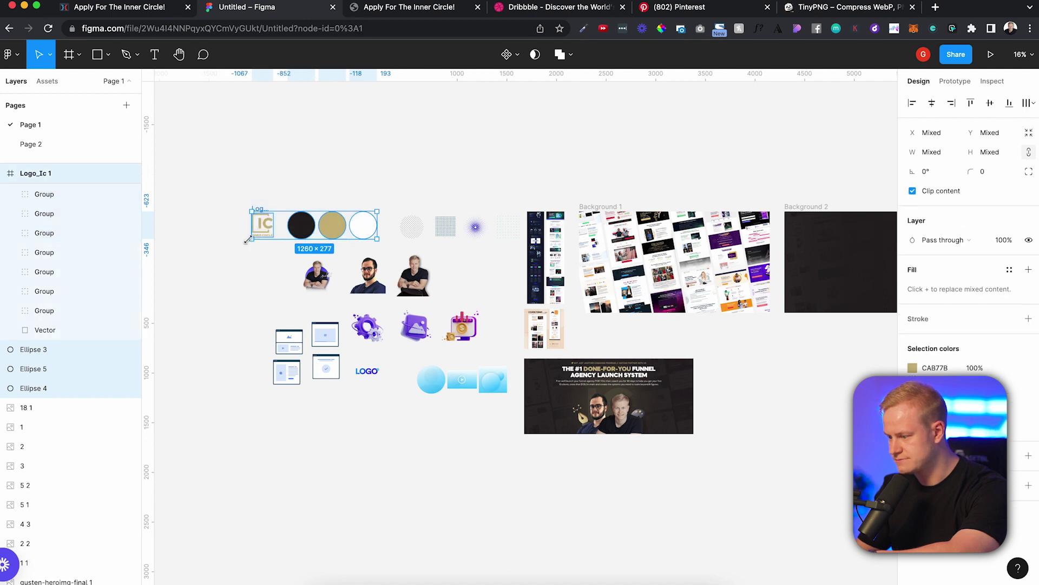
pyautogui.click(103, 142)
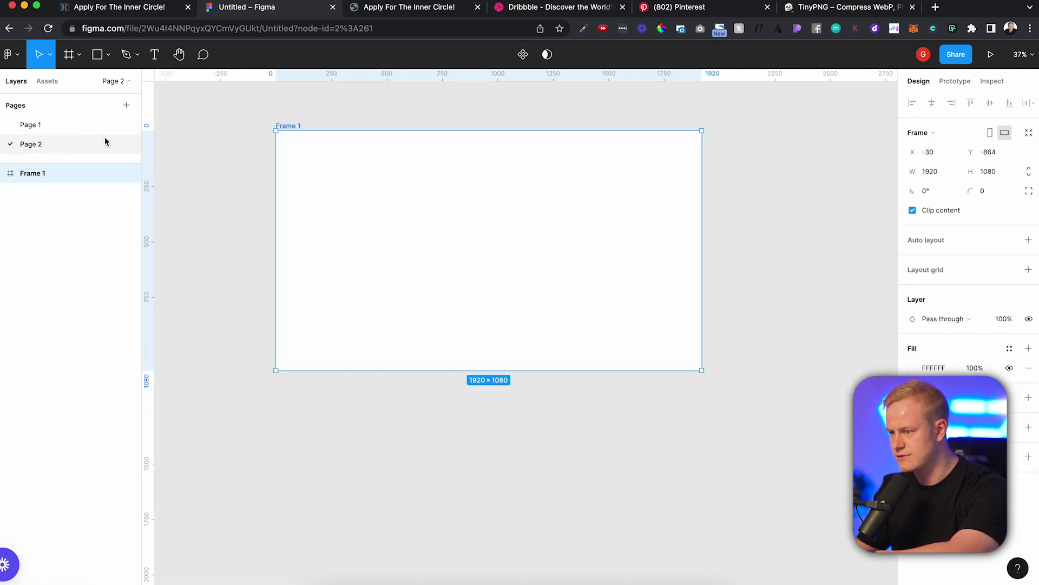
pyautogui.hotkey('ctrl', 'v')
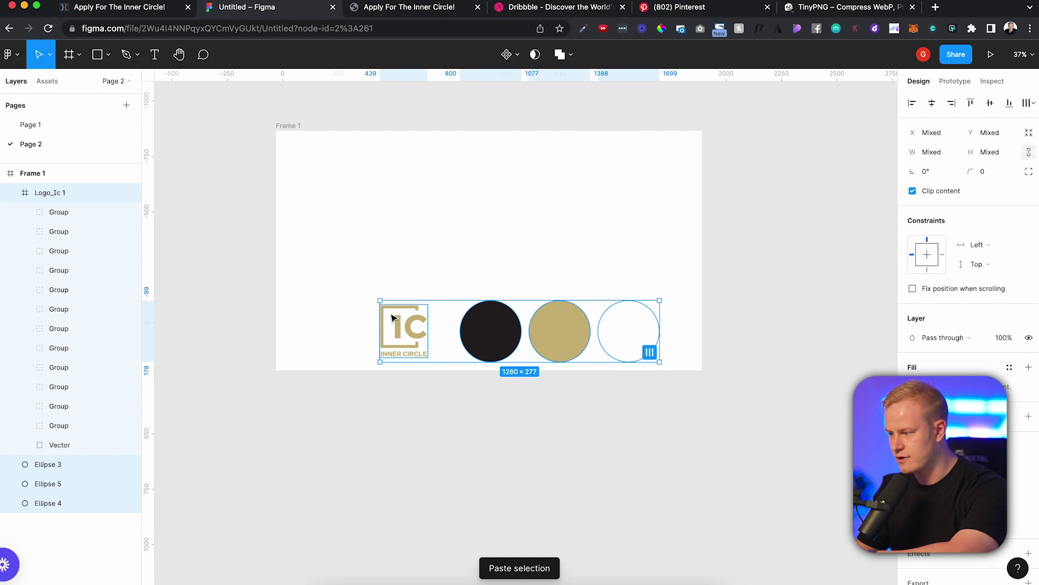
pyautogui.scroll(-5, 410, 336)
pyautogui.moveTo(410, 336); pyautogui.dragTo(394, 204)
# Rename the pages to Funnel and Assets
pyautogui.doubleClick(48, 148)
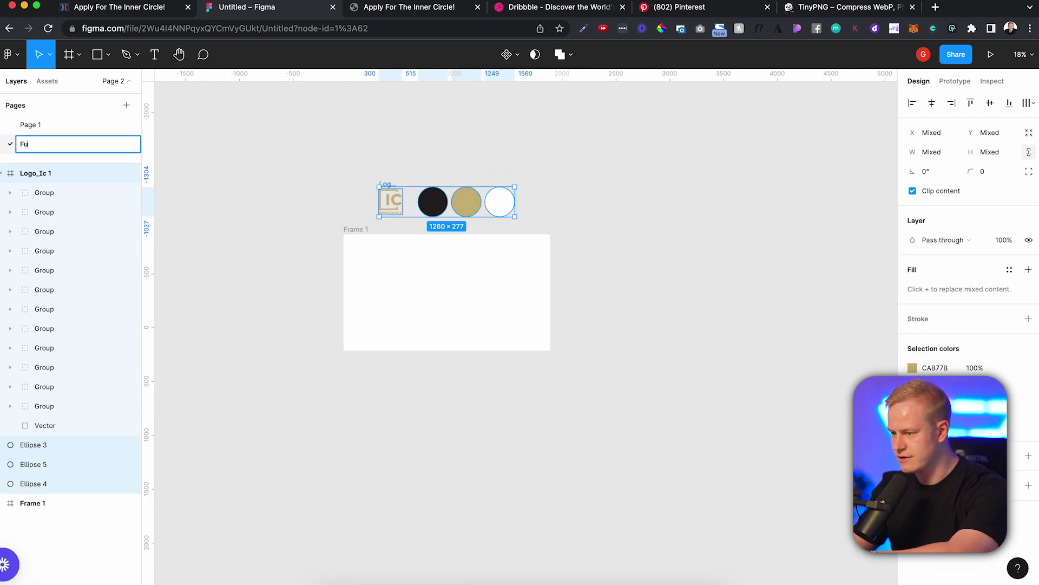
pyautogui.press('Return')
pyautogui.click(32, 125)
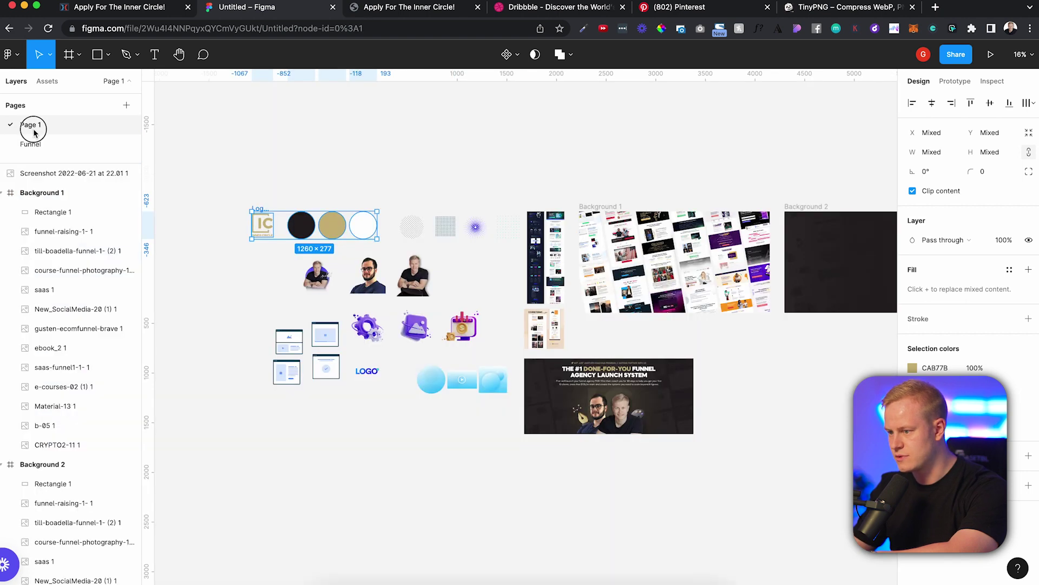
pyautogui.doubleClick(33, 127)
pyautogui.write('Assets')
pyautogui.press('Return')
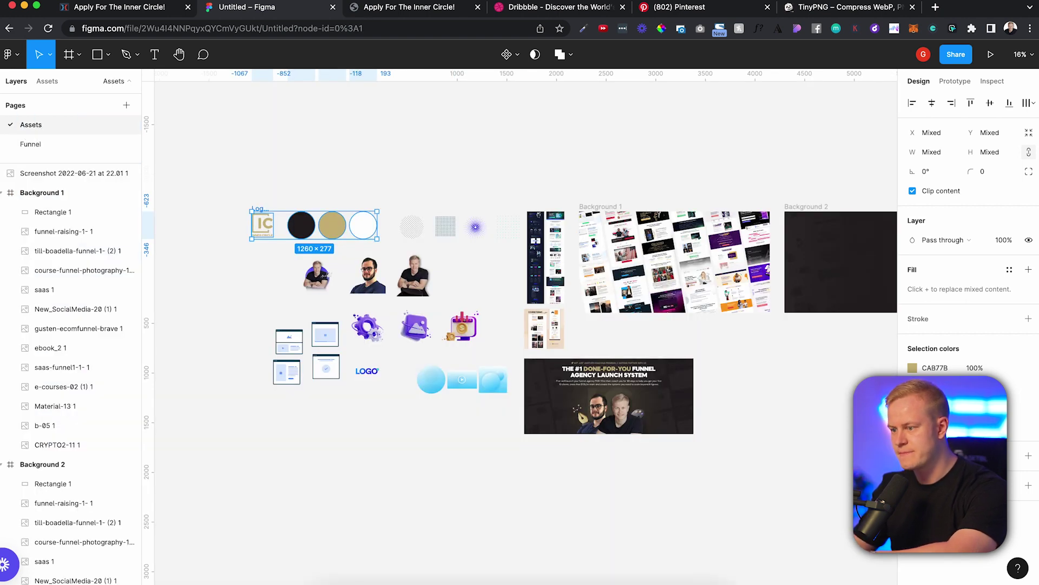
pyautogui.click(48, 144)
# Eyedrop the black circle's 241F21 colour into Frame 1's fill, then select Background 1 on Assets
pyautogui.click(397, 293)
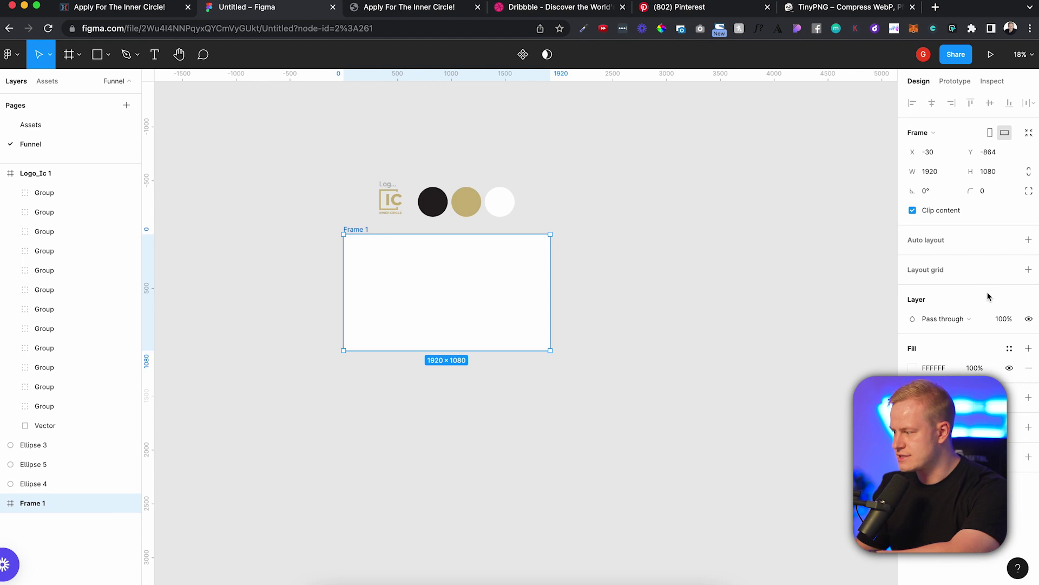
pyautogui.click(915, 368)
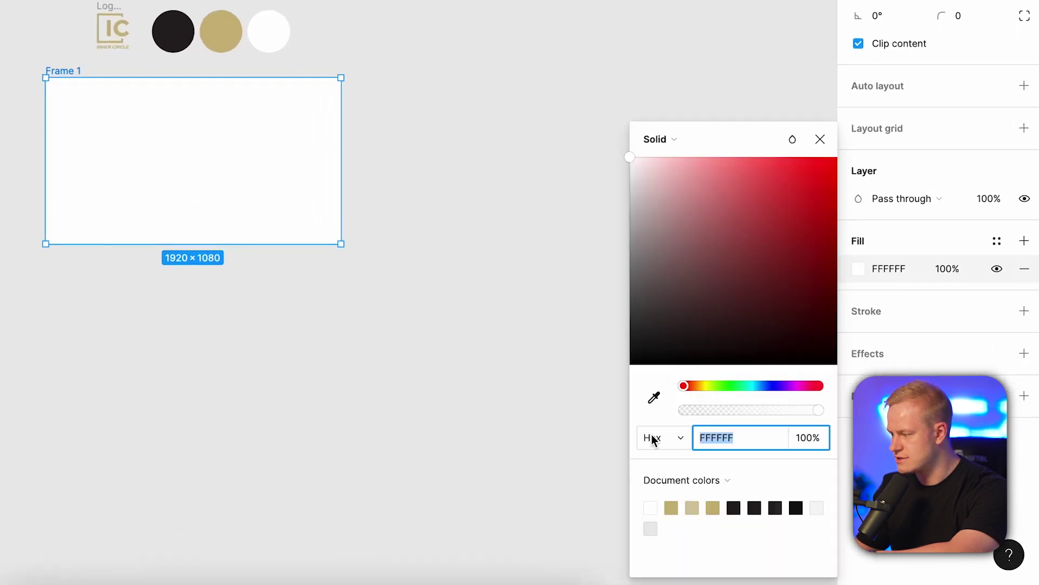
pyautogui.click(654, 398)
pyautogui.click(186, 27)
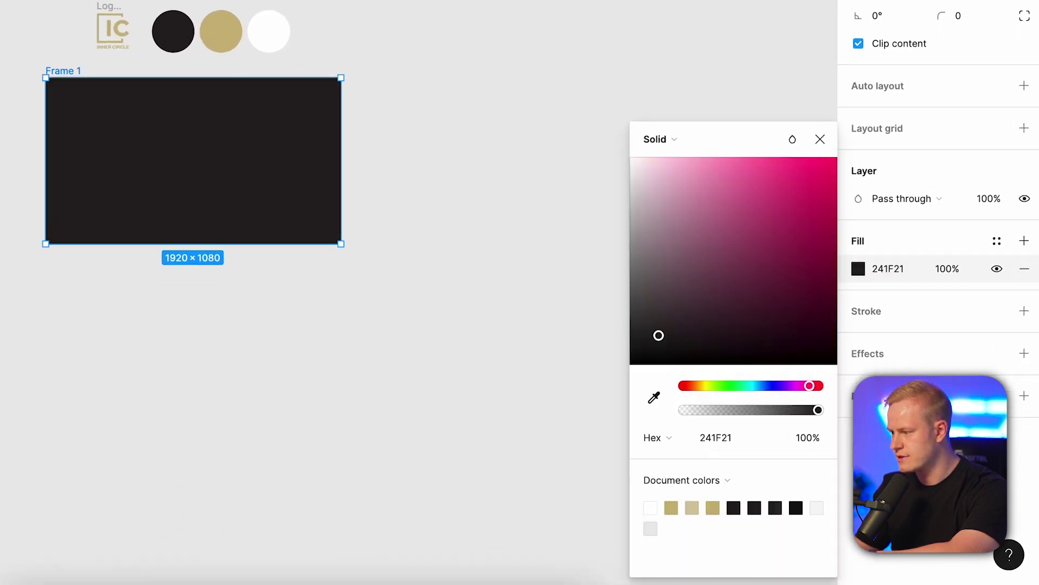
pyautogui.press('Escape')
pyautogui.press('Escape')
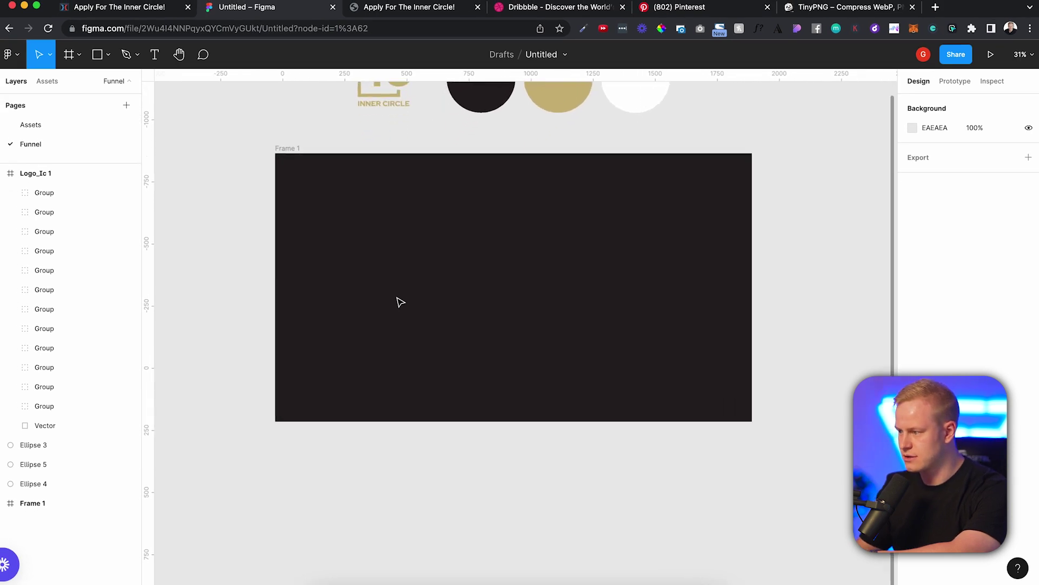
pyautogui.click(77, 126)
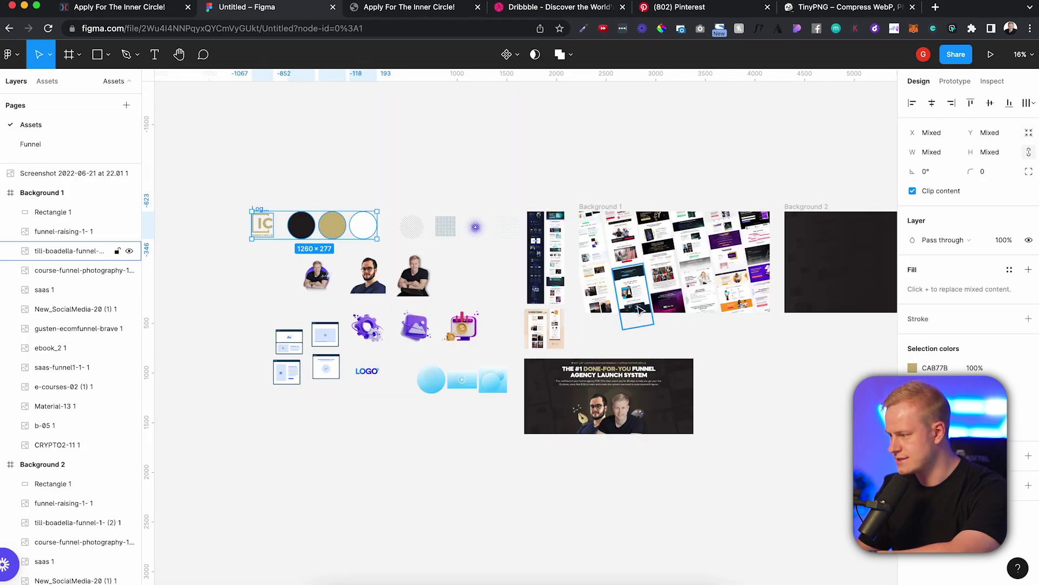
pyautogui.click(597, 209)
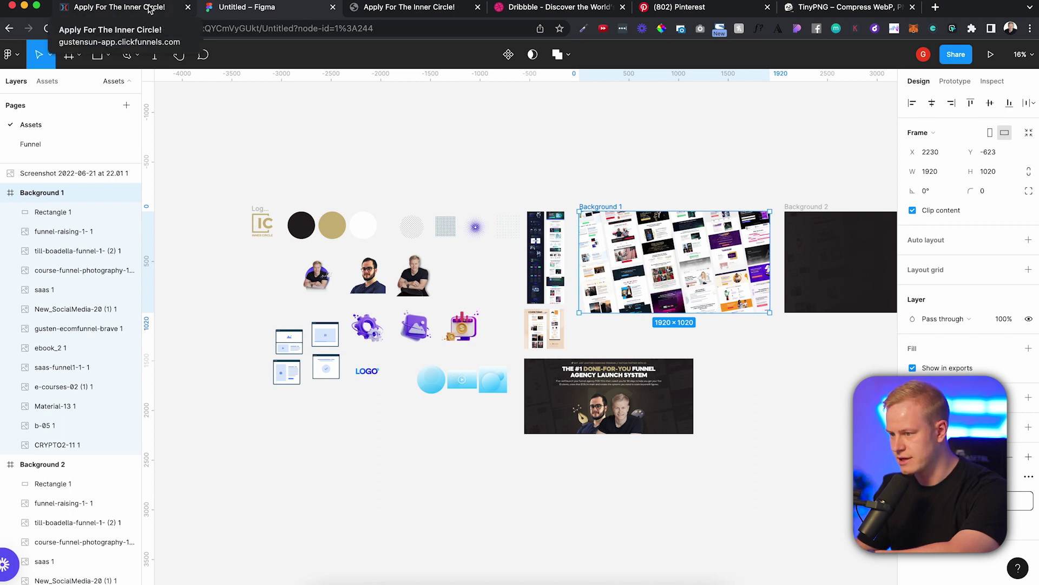
# Paste Background 1 into the Funnel page and delete Frame 1
pyautogui.click(80, 152)
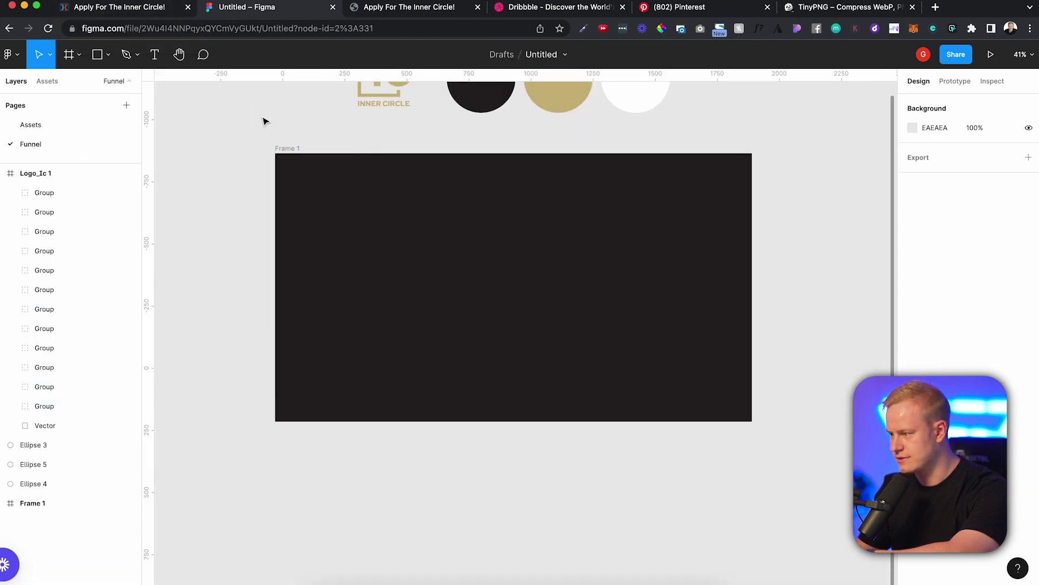
pyautogui.hotkey('ctrl', 'v')
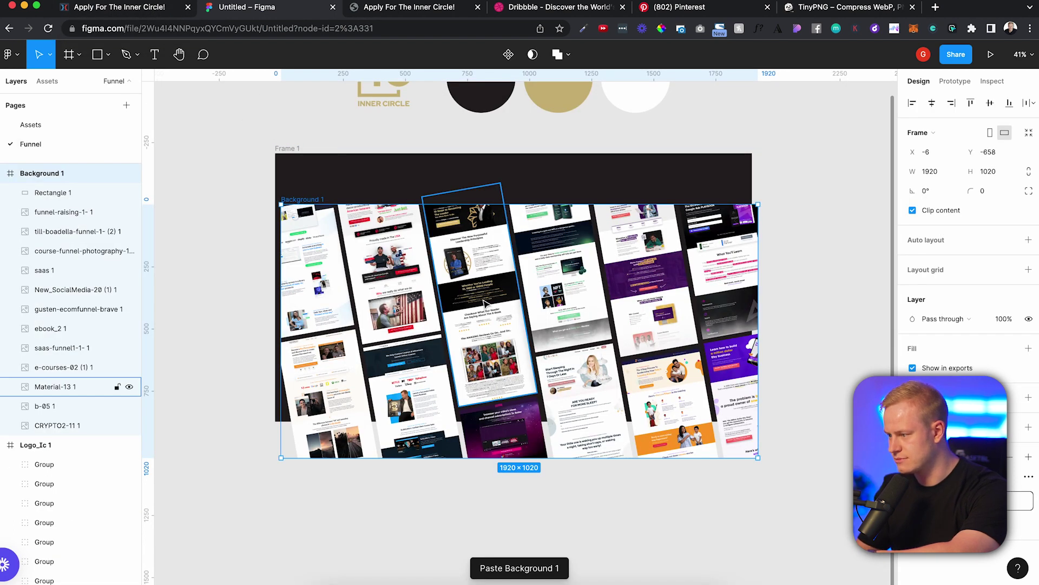
pyautogui.click(297, 155)
pyautogui.press('Delete')
pyautogui.click(292, 200)
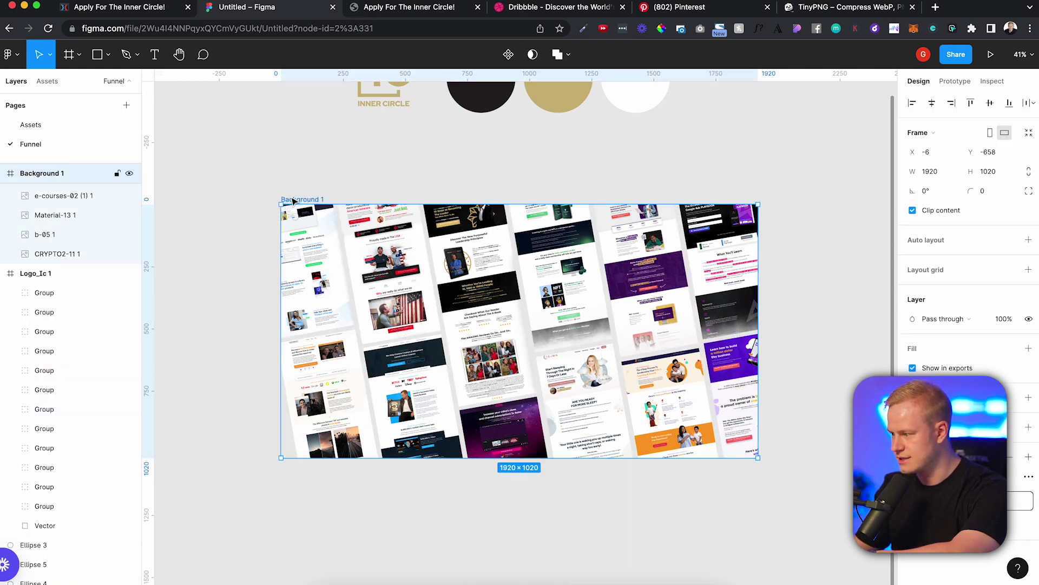
# Add a fill to Background 1 sampled from the black circle's colour
pyautogui.click(1028, 348)
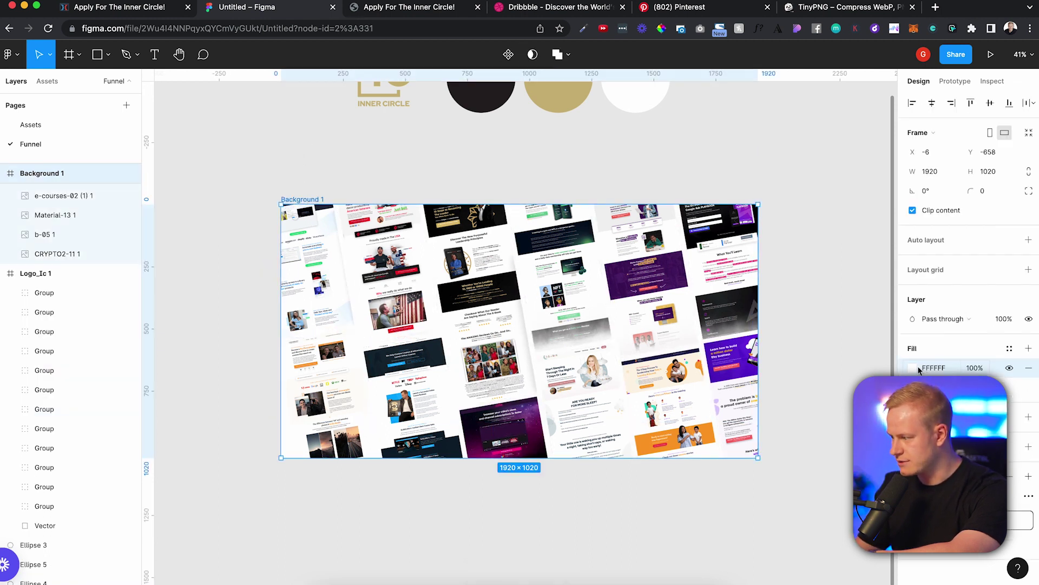
pyautogui.click(913, 367)
pyautogui.click(769, 461)
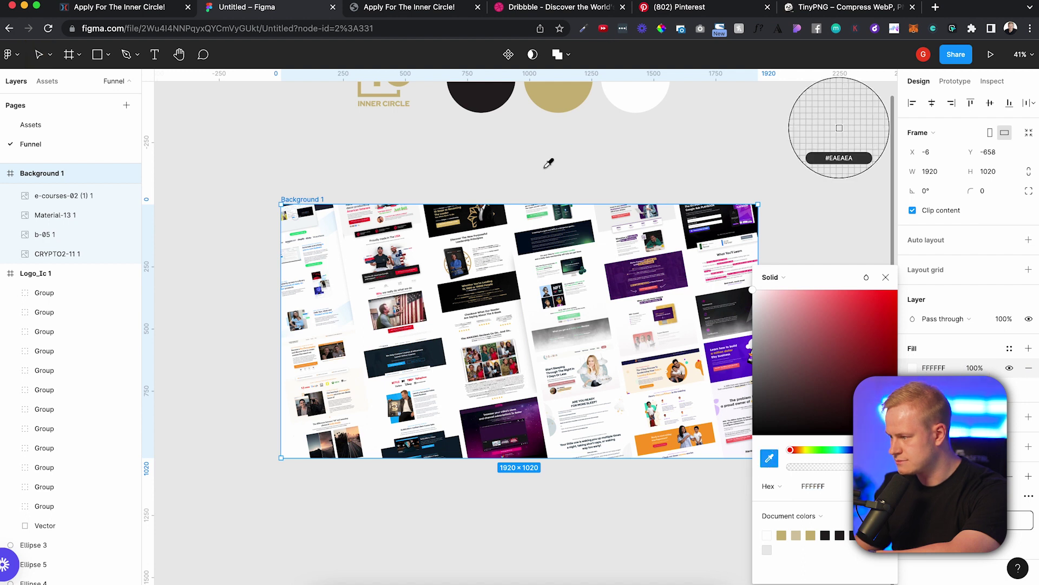
pyautogui.click(490, 109)
pyautogui.click(469, 156)
# Try 20% opacity on the Background 1 images, undo it, and move the frame up
pyautogui.scroll(-2, 469, 156)
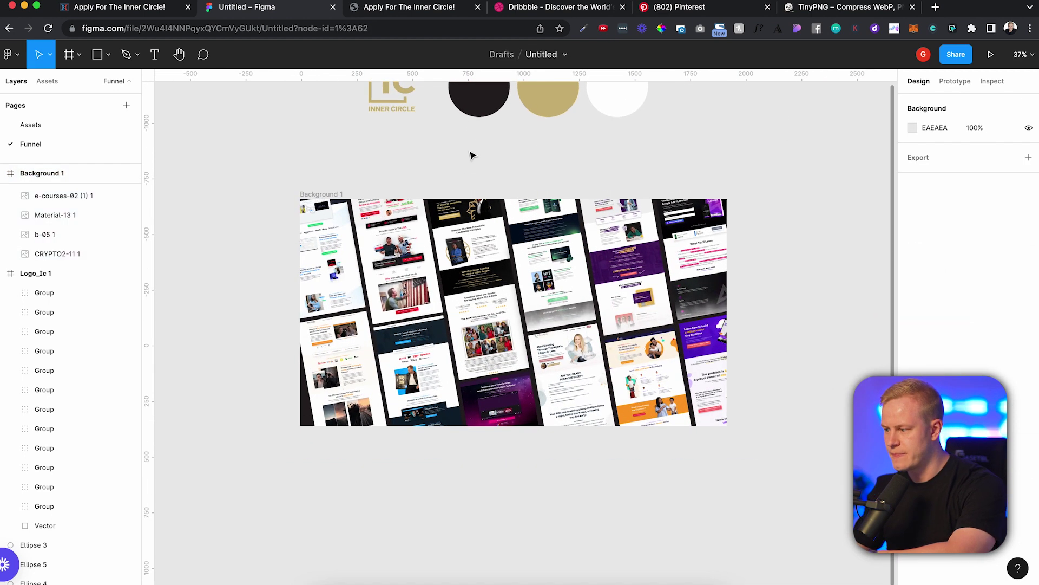
pyautogui.moveTo(304, 394); pyautogui.dragTo(712, 227)
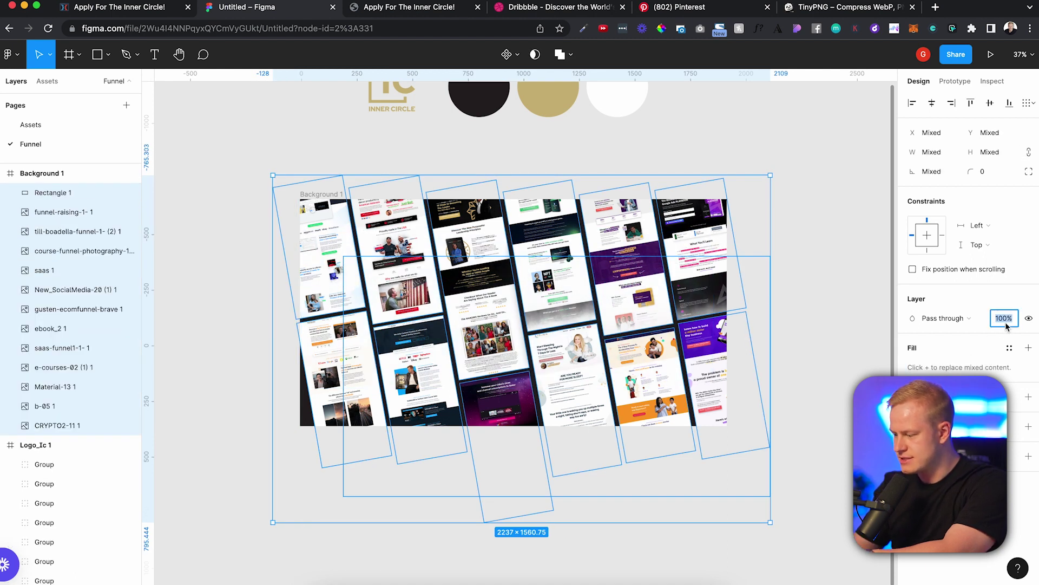
pyautogui.write('20')
pyautogui.press('Return')
pyautogui.click(793, 217)
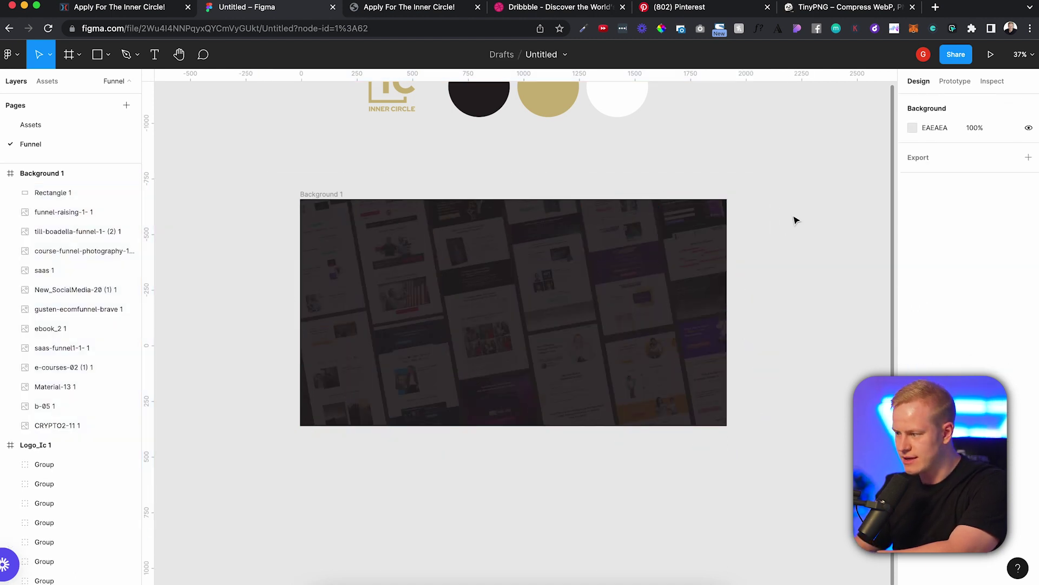
pyautogui.press('super+z')
pyautogui.press('super+z')
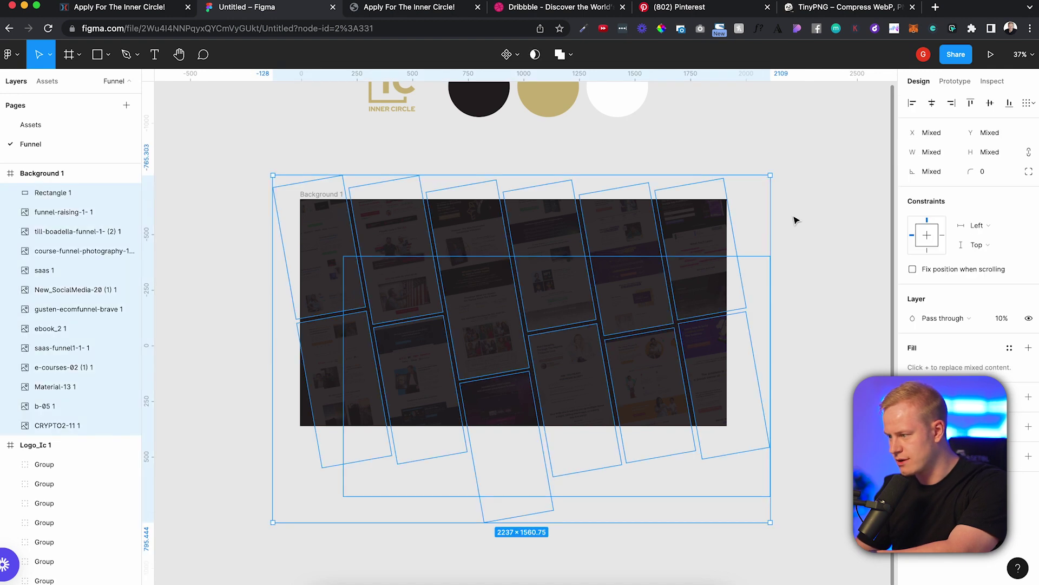
pyautogui.click(794, 219)
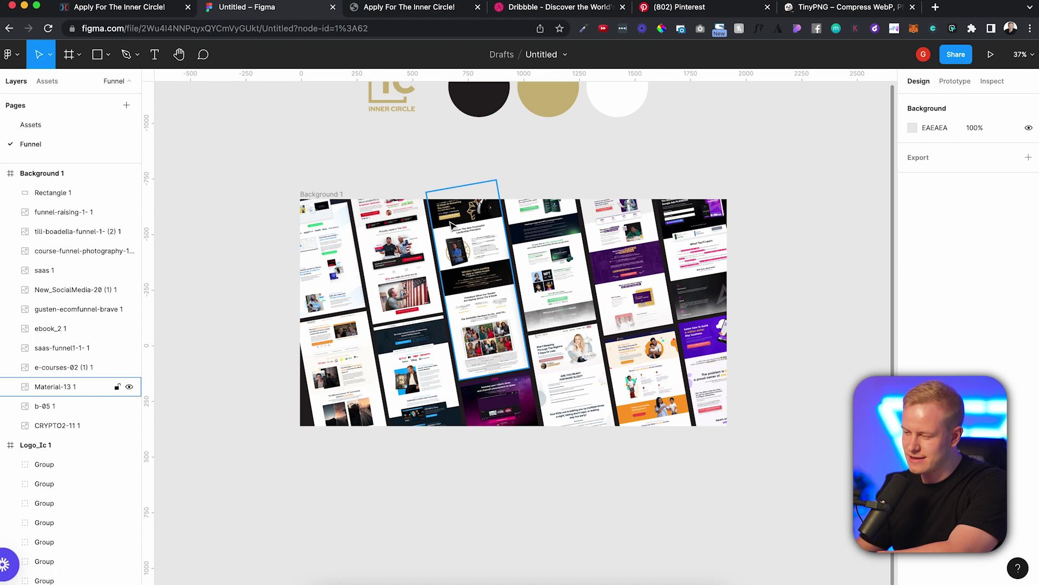
pyautogui.moveTo(301, 190)
pyautogui.mouseDown()
pyautogui.moveTo(348, 157)
pyautogui.moveTo(325, 133)
pyautogui.moveTo(318, 152)
pyautogui.moveTo(724, 348)
pyautogui.moveTo(742, 383)
pyautogui.mouseUp()
# Draw Rectangle 2 and position it over Background 1's thumbnails
pyautogui.click(278, 187)
pyautogui.press('r')
pyautogui.click(812, 302)
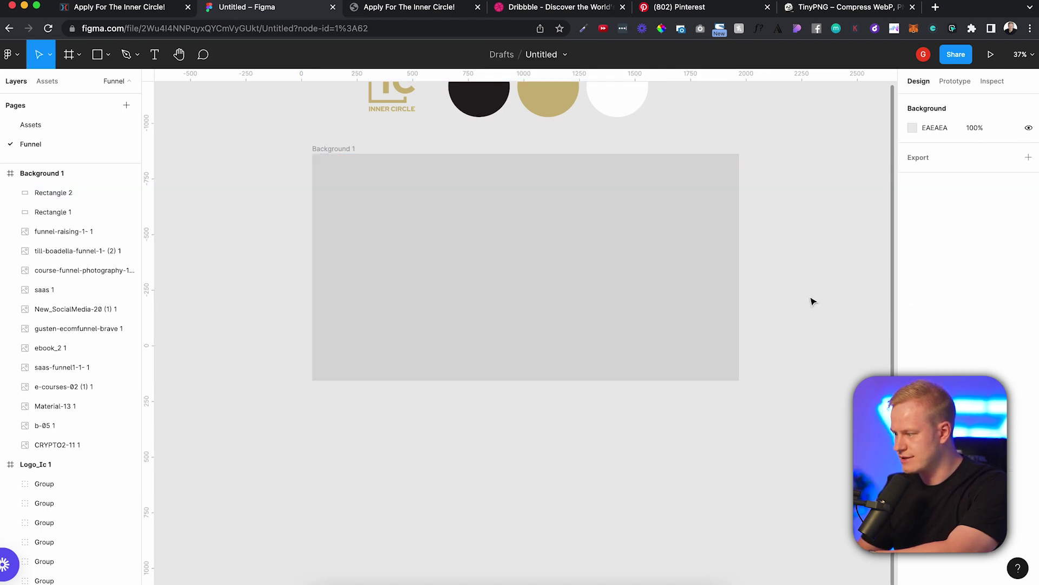
pyautogui.click(602, 235)
pyautogui.moveTo(438, 208)
pyautogui.mouseDown()
pyautogui.moveTo(479, 221)
pyautogui.moveTo(406, 188)
pyautogui.mouseUp()
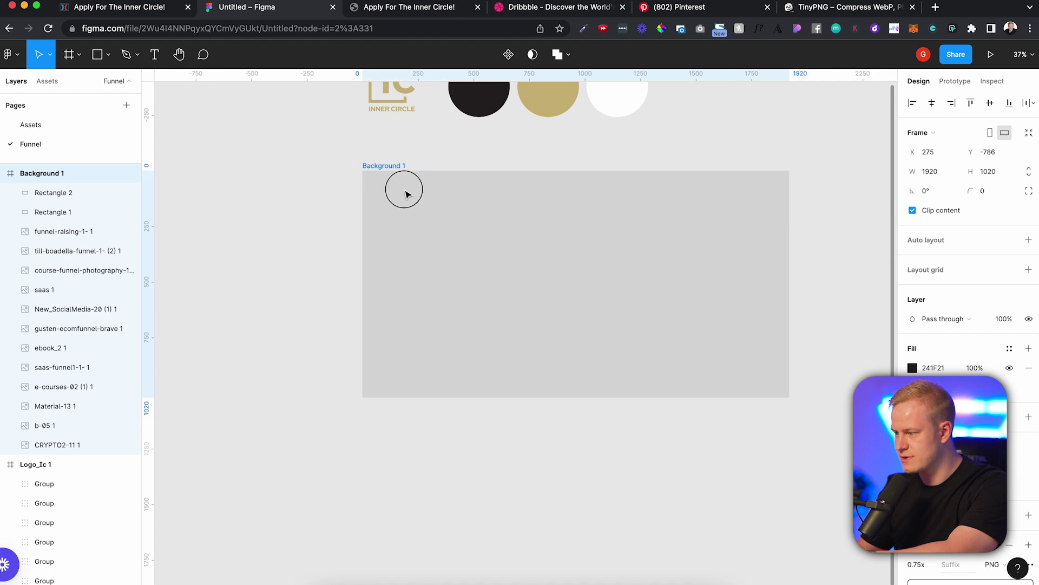
pyautogui.doubleClick(406, 188)
pyautogui.moveTo(545, 356)
pyautogui.mouseDown()
pyautogui.moveTo(396, 221)
pyautogui.moveTo(403, 195)
pyautogui.mouseUp()
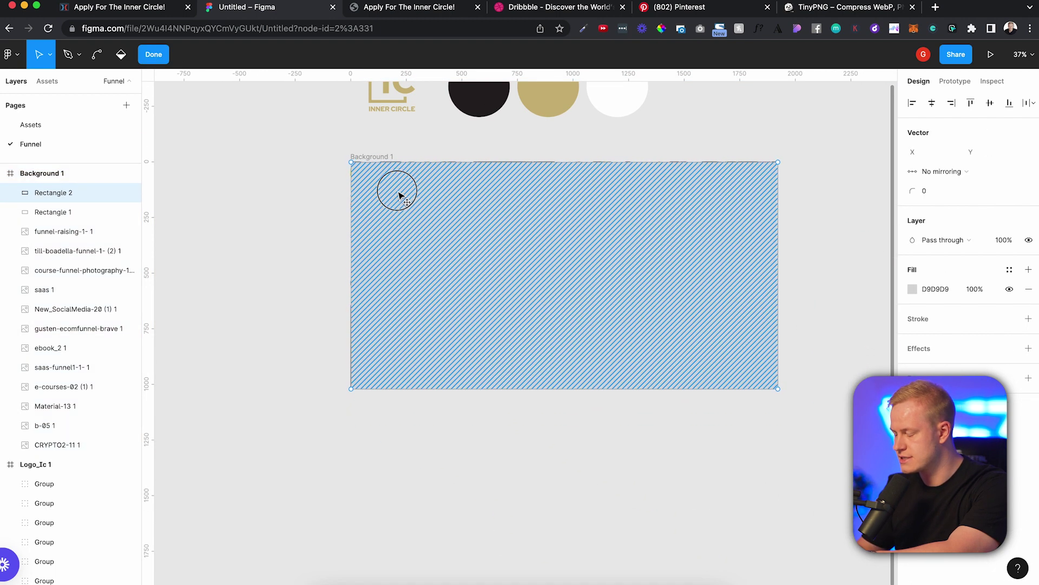
# Settle the rectangle's placement with undo/redo and delete the old Rectangle 1
pyautogui.press('super+z')
pyautogui.press('super+z')
pyautogui.press('super+z')
pyautogui.press('super+shift+z')
pyautogui.press('super+shift+z')
pyautogui.press('super+shift+z')
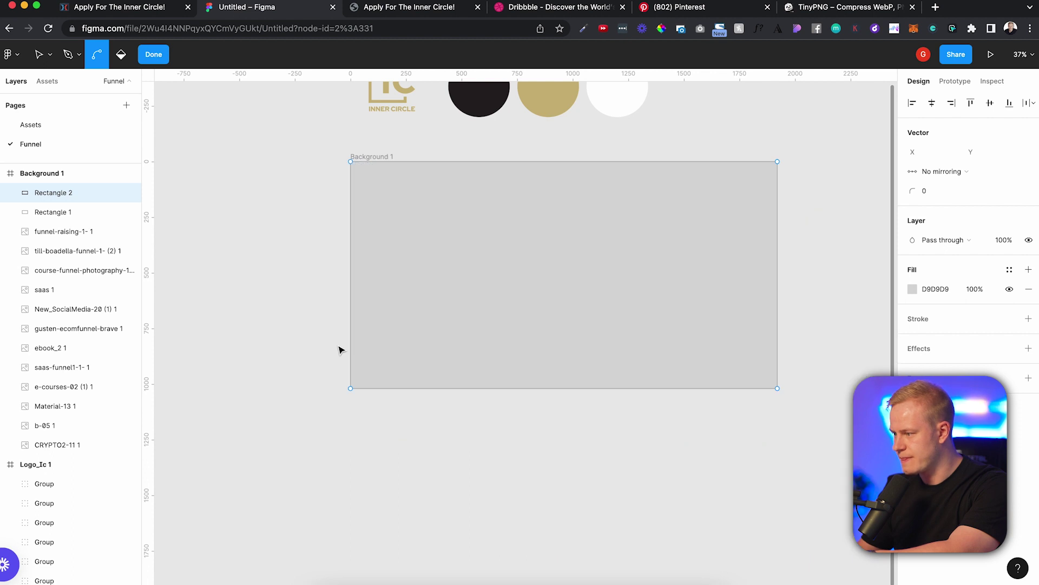
pyautogui.press('v')
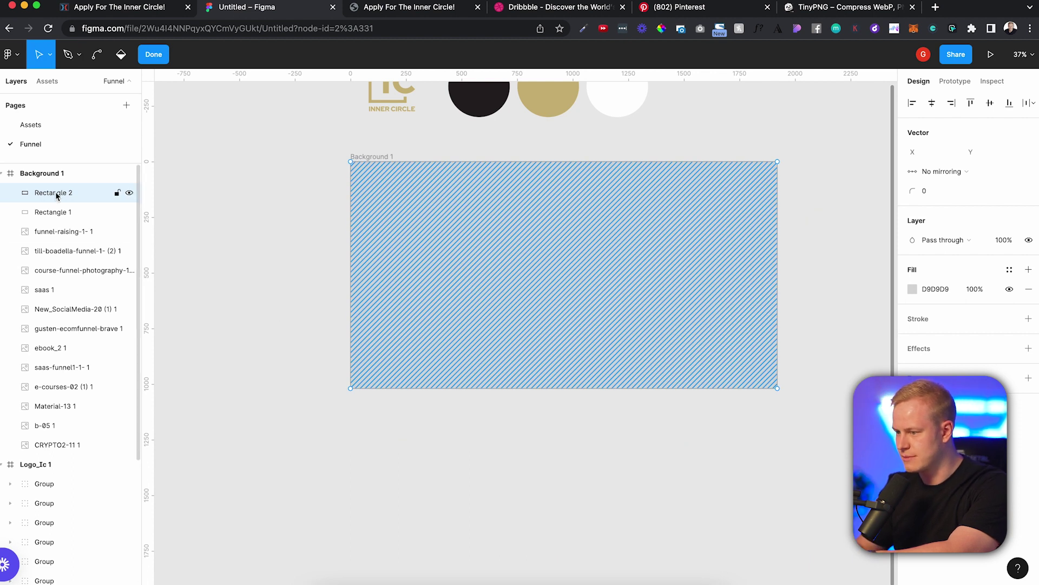
pyautogui.click(59, 213)
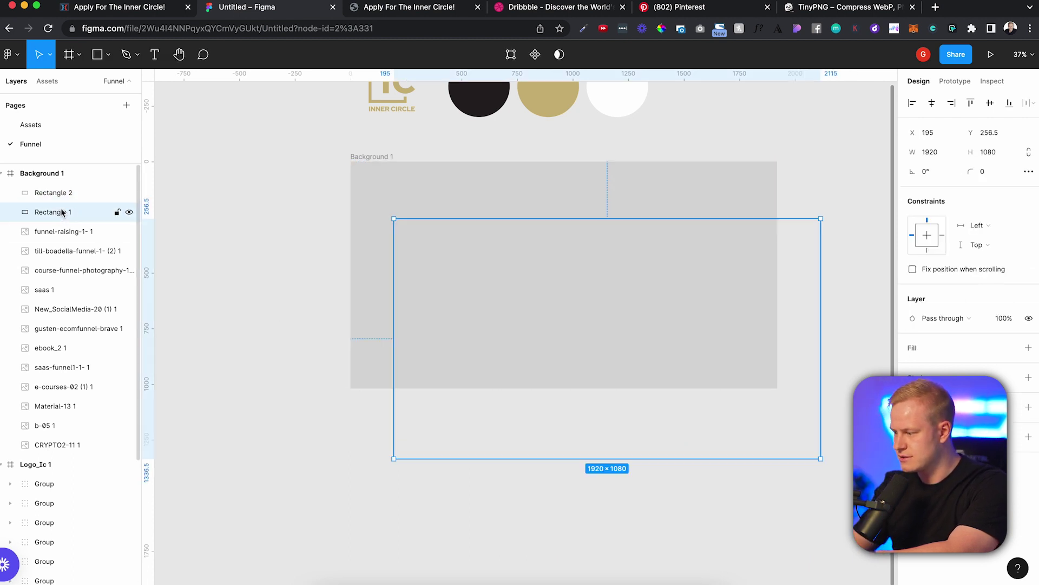
pyautogui.press('Delete')
pyautogui.click(559, 321)
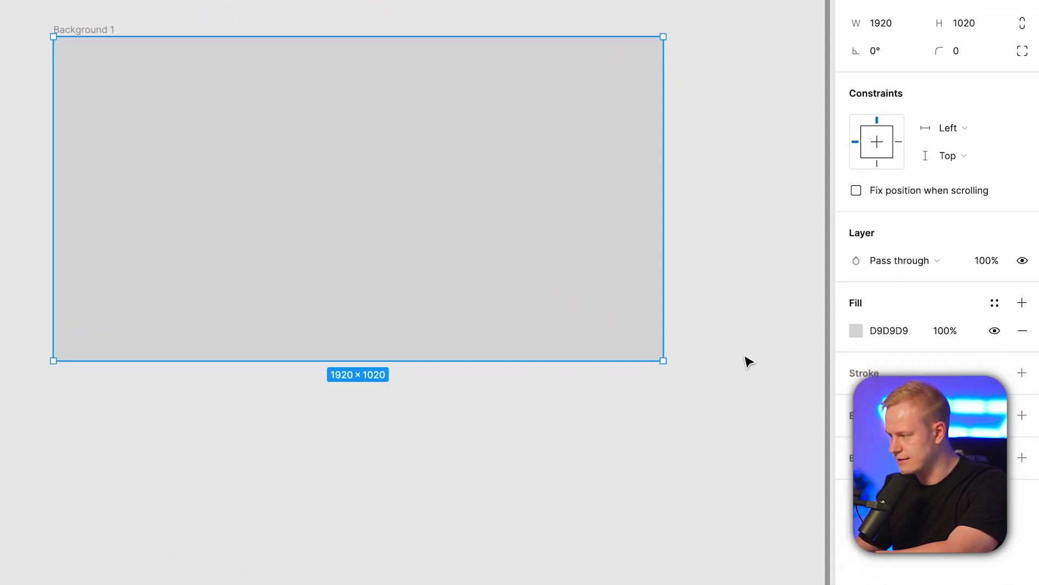
# Turn Rectangle 2's fill into a horizontal linear gradient with both stops sampled as 241F21
pyautogui.click(857, 331)
pyautogui.click(657, 203)
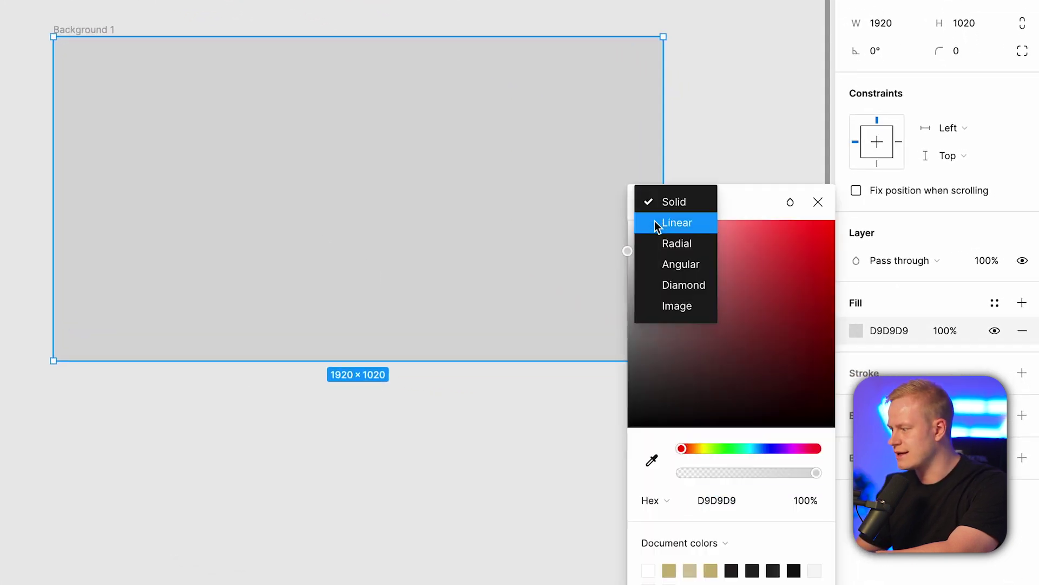
pyautogui.click(657, 222)
pyautogui.click(651, 459)
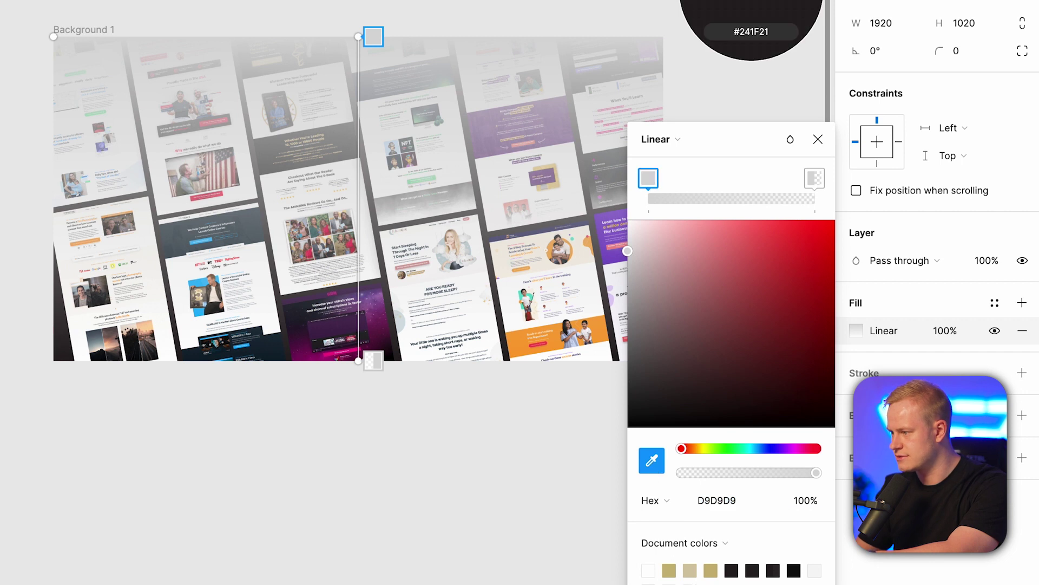
pyautogui.click(751, 3)
pyautogui.click(813, 178)
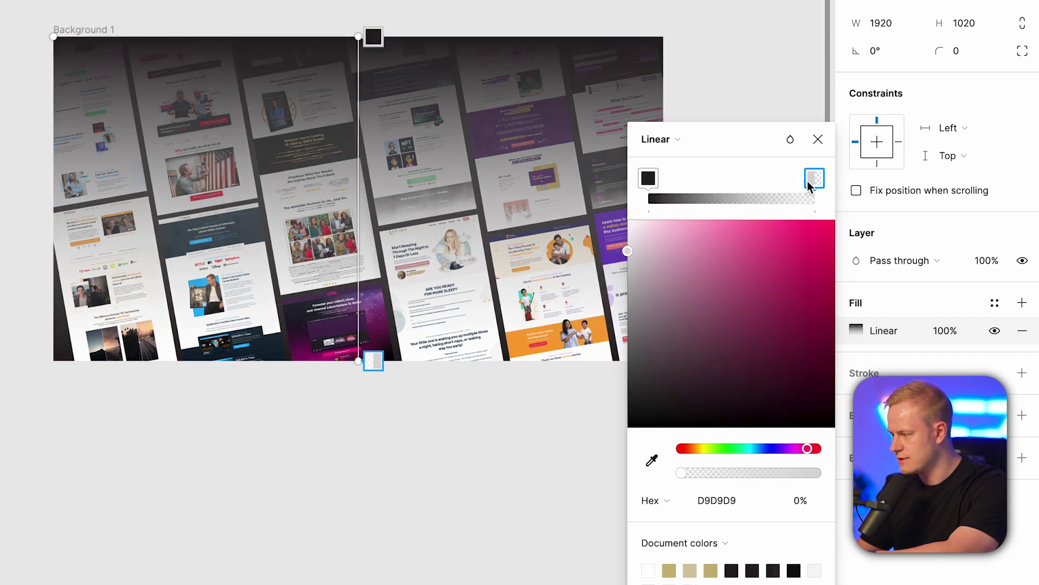
pyautogui.click(652, 458)
pyautogui.click(751, 1)
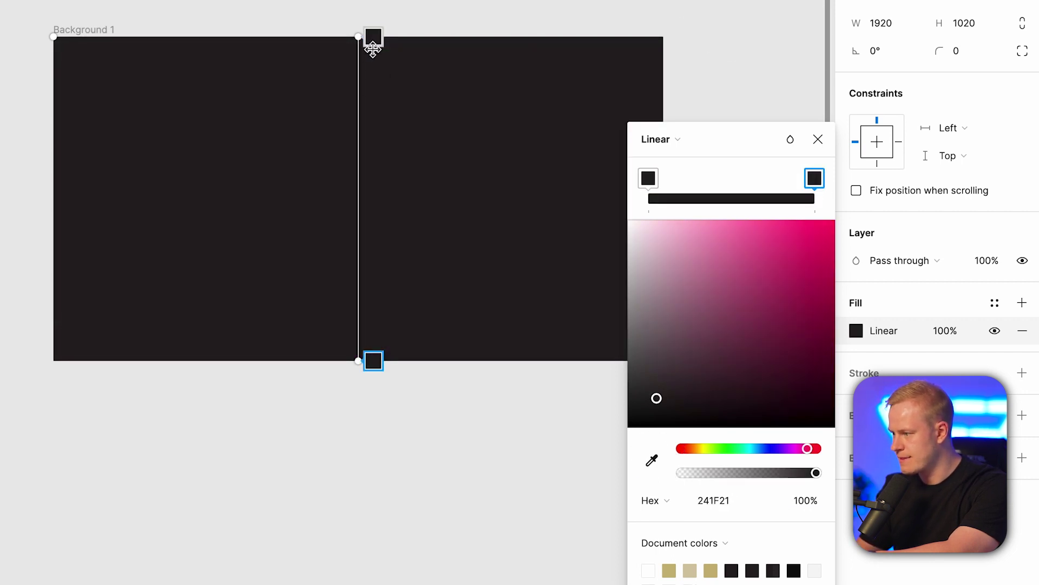
pyautogui.moveTo(359, 38); pyautogui.dragTo(54, 159)
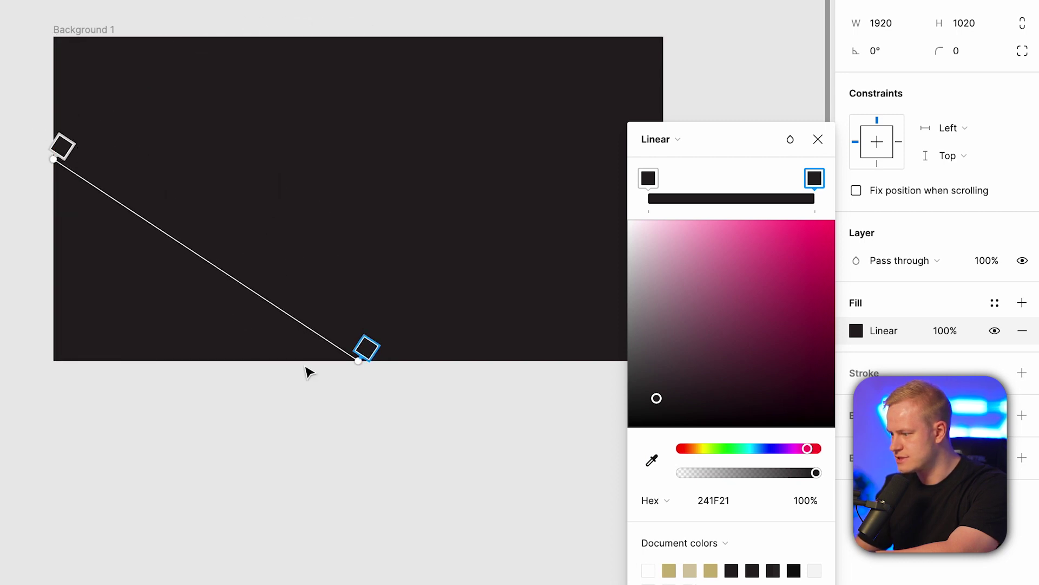
pyautogui.moveTo(360, 359); pyautogui.dragTo(661, 162)
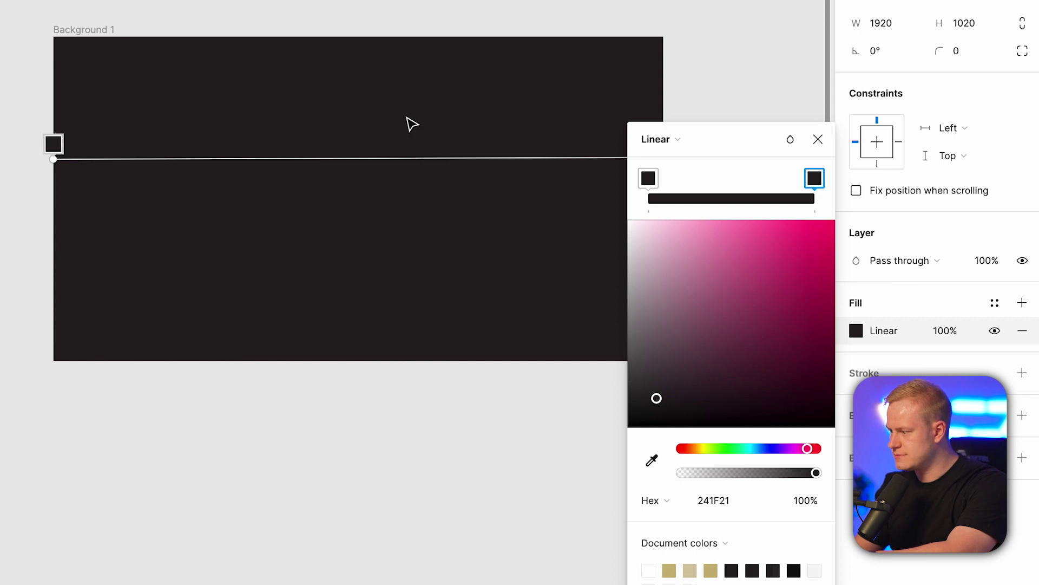
# Add a middle gradient stop, shifted slightly left, at 99% opacity
pyautogui.click(737, 199)
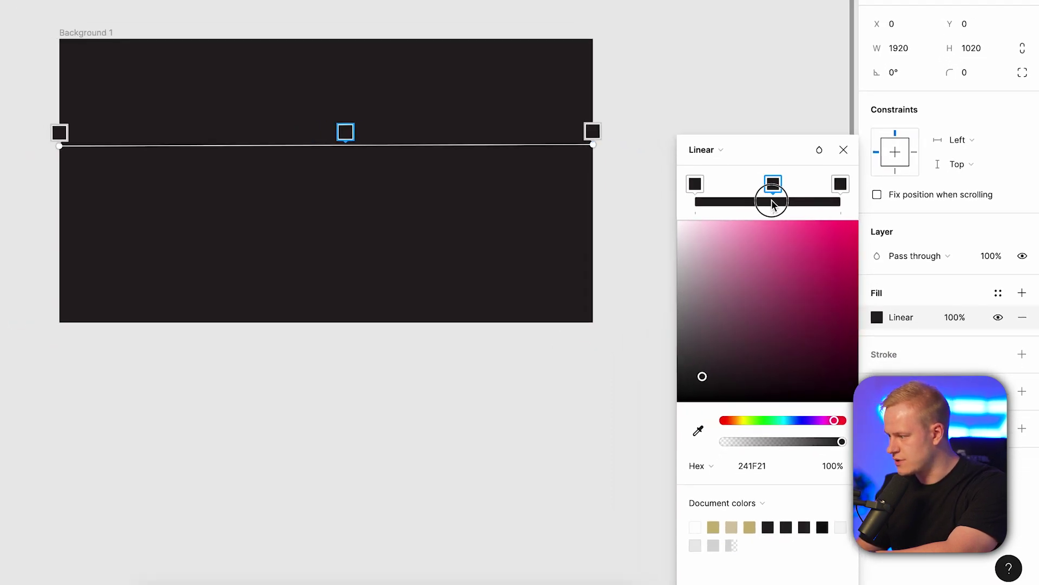
pyautogui.moveTo(773, 204); pyautogui.dragTo(769, 206)
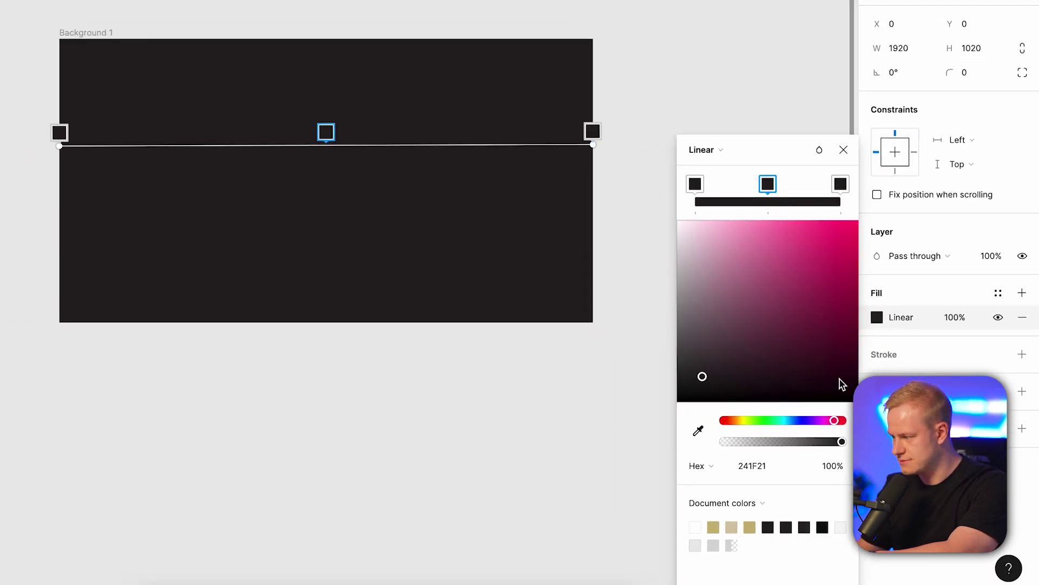
pyautogui.moveTo(841, 442)
pyautogui.mouseDown()
pyautogui.moveTo(798, 442)
pyautogui.moveTo(841, 442)
pyautogui.mouseUp()
pyautogui.click(835, 466)
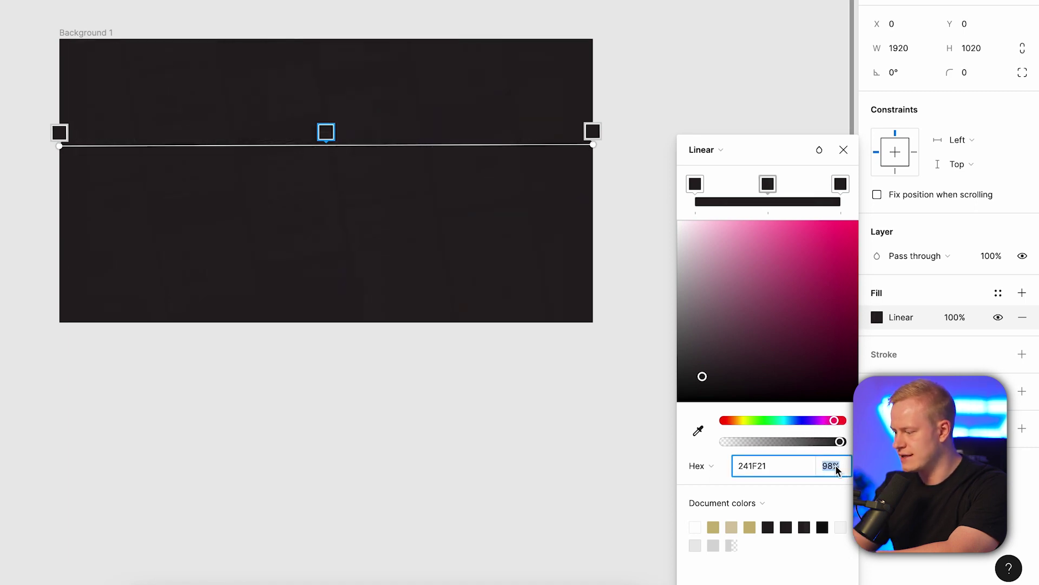
pyautogui.write('9')
pyautogui.press('Return')
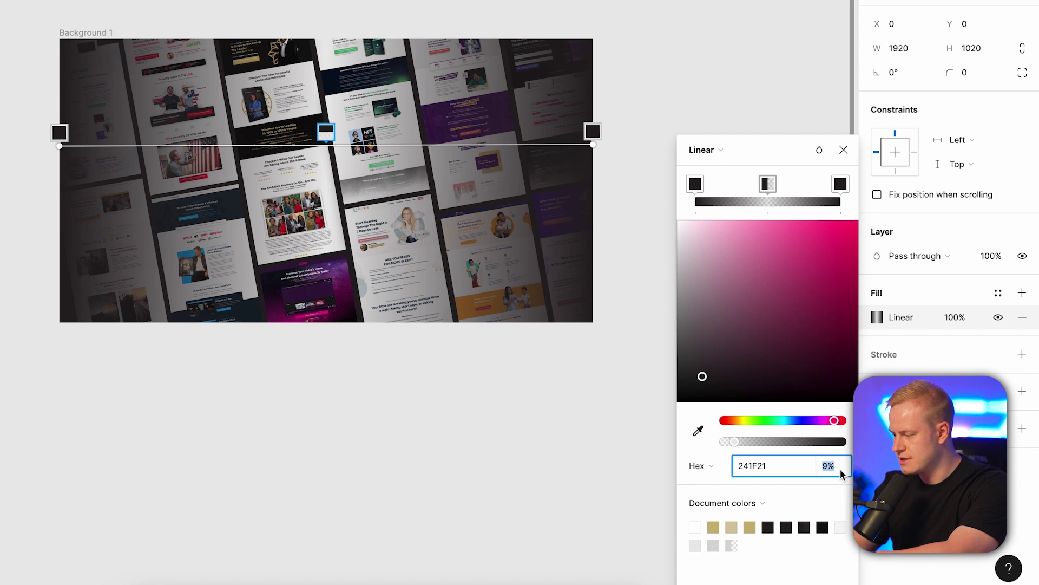
pyautogui.press('Return')
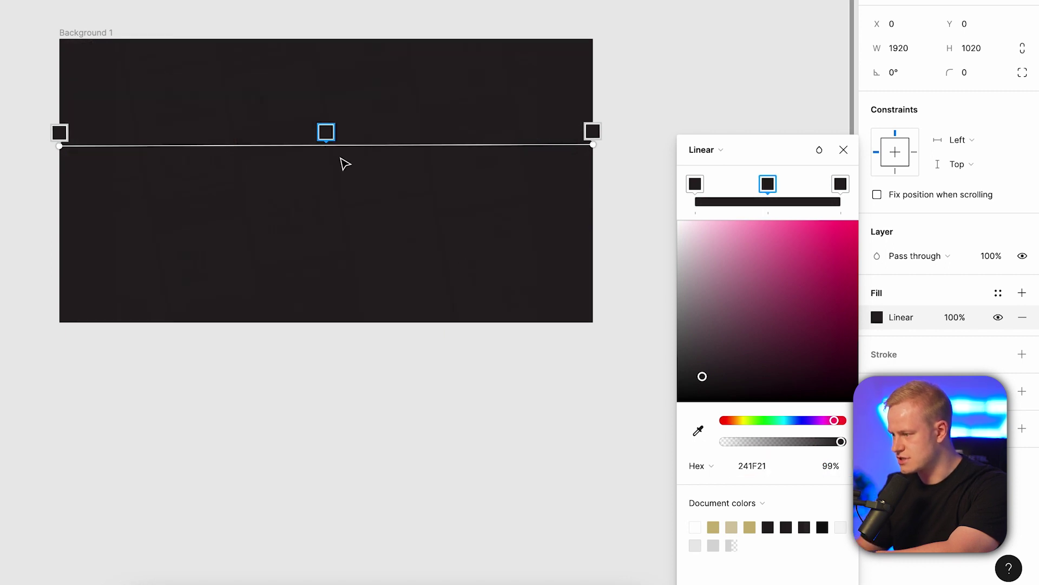
# Set the gradient's left and right end stops to 95% opacity
pyautogui.click(693, 185)
pyautogui.click(833, 468)
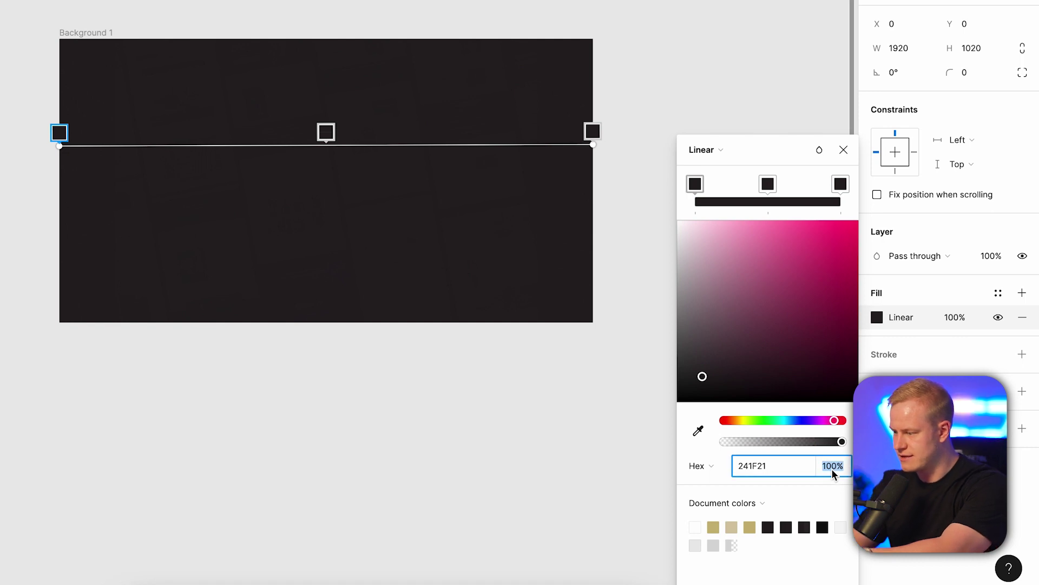
pyautogui.write('95')
pyautogui.press('Return')
pyautogui.click(843, 187)
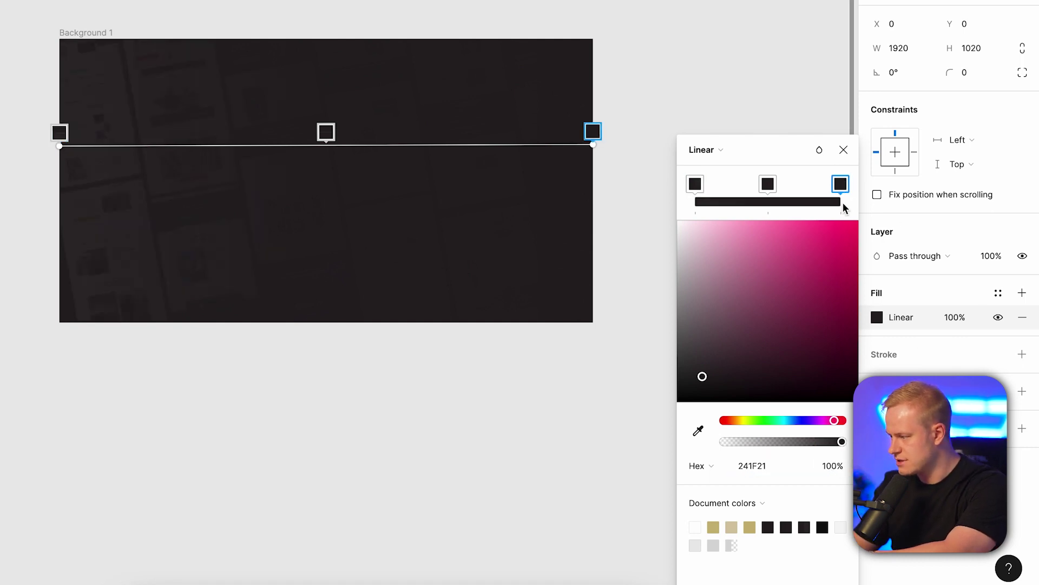
pyautogui.click(847, 470)
pyautogui.write('95')
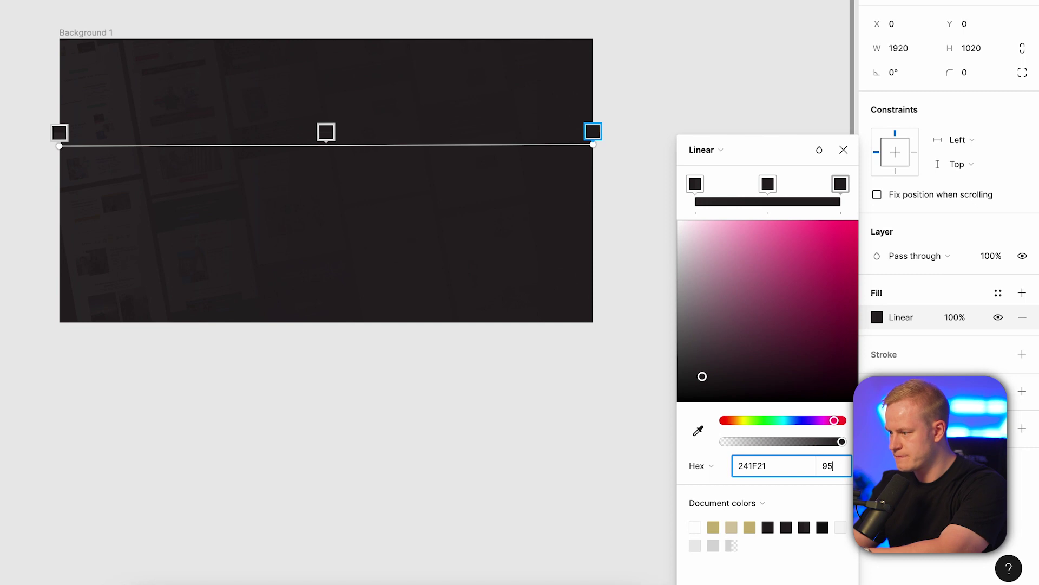
pyautogui.press('Return')
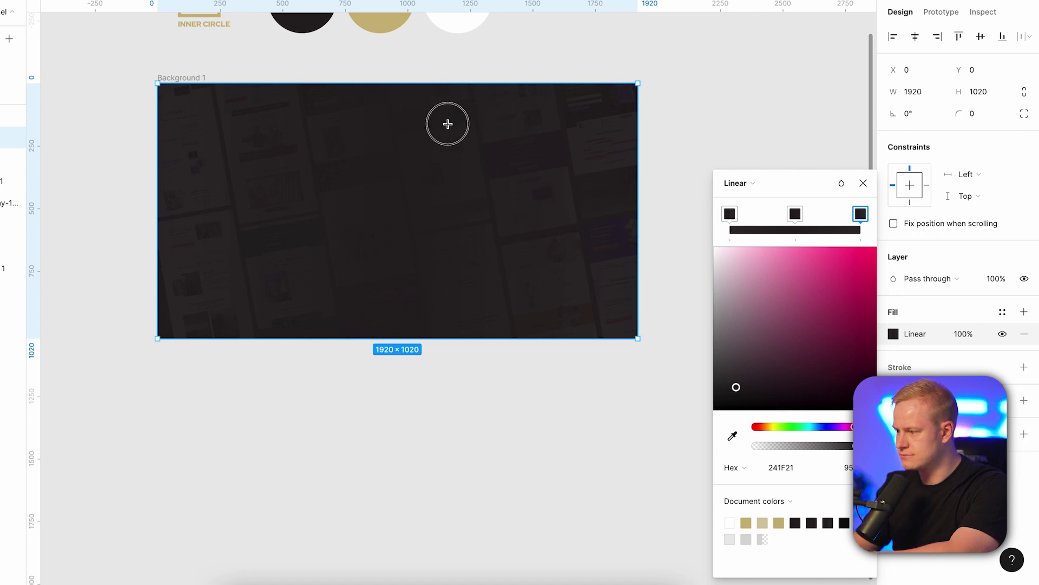
# Draw a 654×654 circle centred in the hero and fill it with gold CAB77B
pyautogui.moveTo(447, 123)
pyautogui.mouseDown()
pyautogui.moveTo(360, 185)
pyautogui.moveTo(552, 141)
pyautogui.moveTo(314, 283)
pyautogui.mouseUp()
pyautogui.moveTo(379, 199)
pyautogui.mouseDown()
pyautogui.moveTo(407, 184)
pyautogui.moveTo(399, 199)
pyautogui.mouseUp()
pyautogui.click(893, 334)
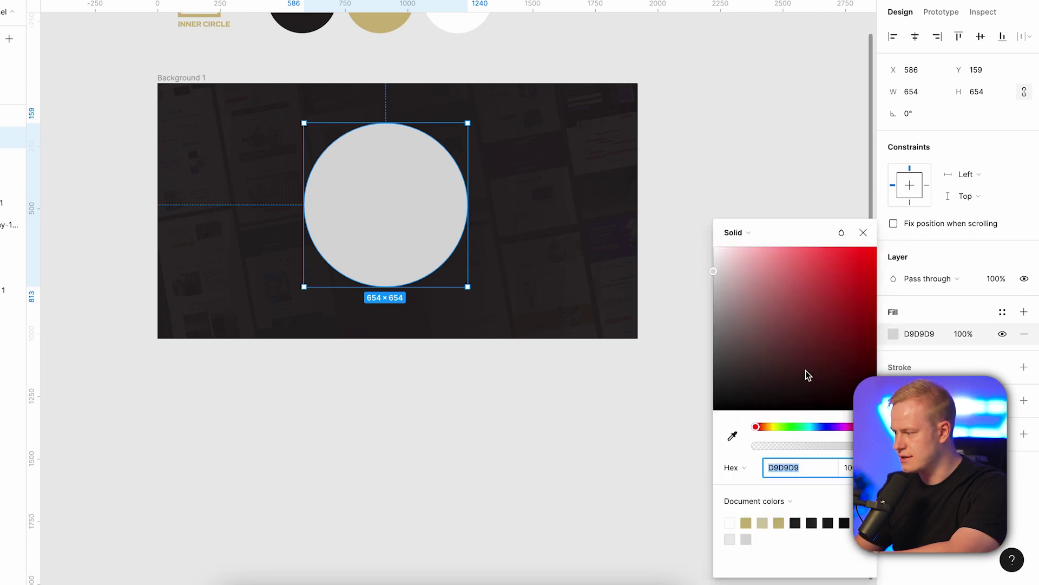
pyautogui.click(732, 435)
pyautogui.click(417, 35)
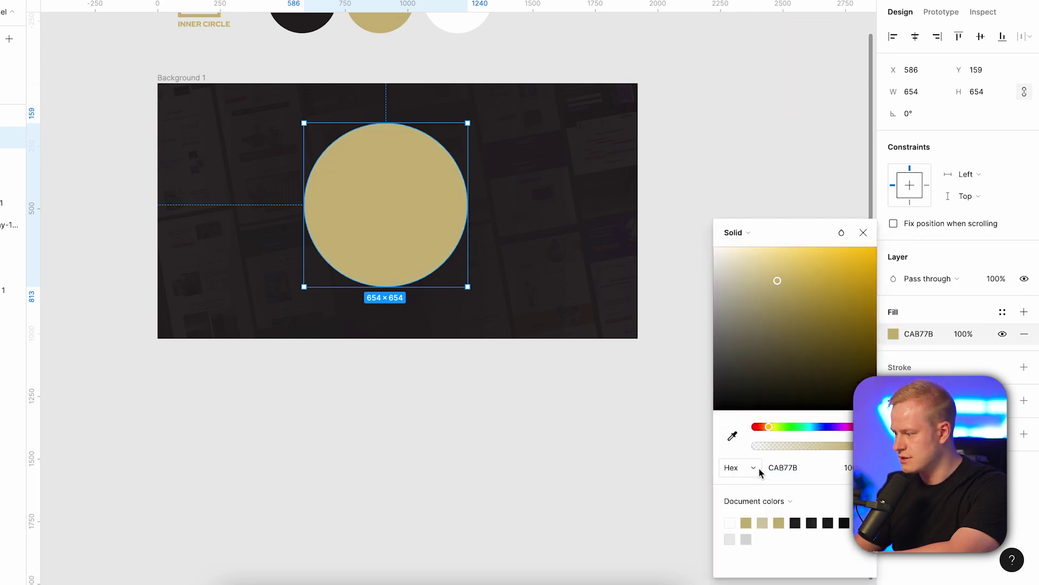
# Give the circle a Layer blur effect, raising the blur from 300 to 500
pyautogui.click(1024, 401)
pyautogui.click(927, 422)
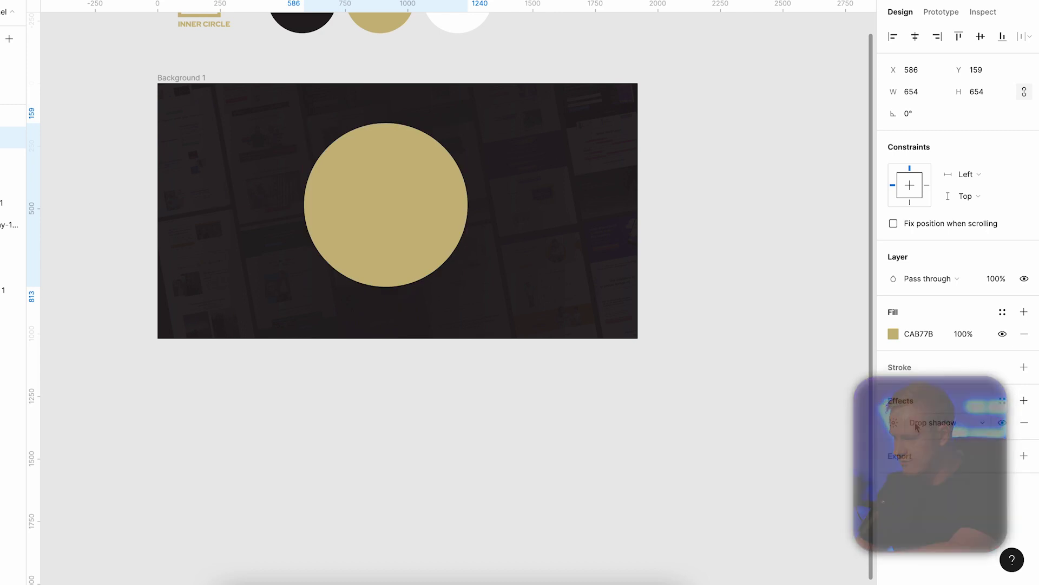
pyautogui.click(944, 438)
pyautogui.click(893, 423)
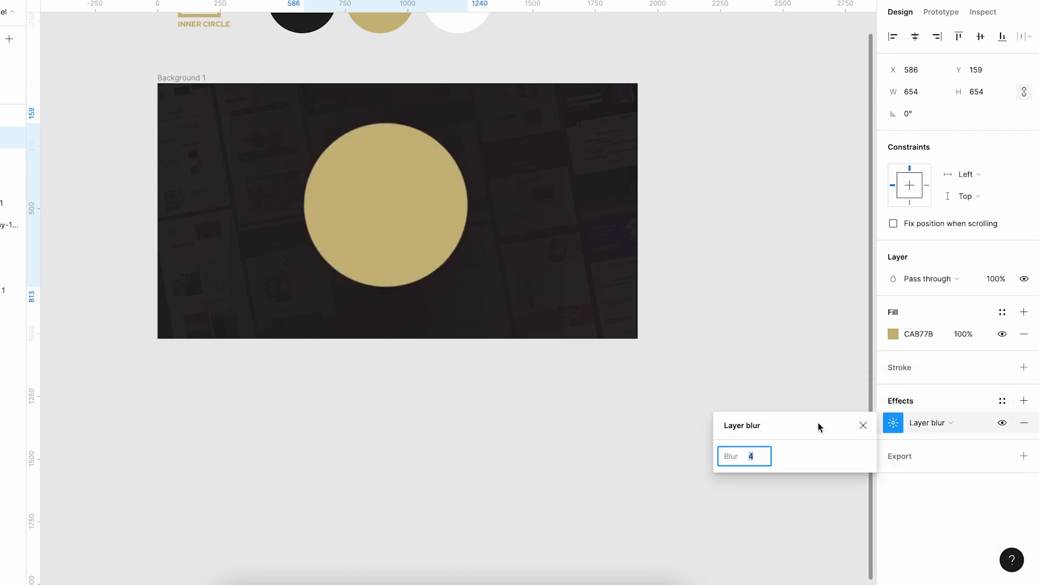
pyautogui.write('300')
pyautogui.press('Return')
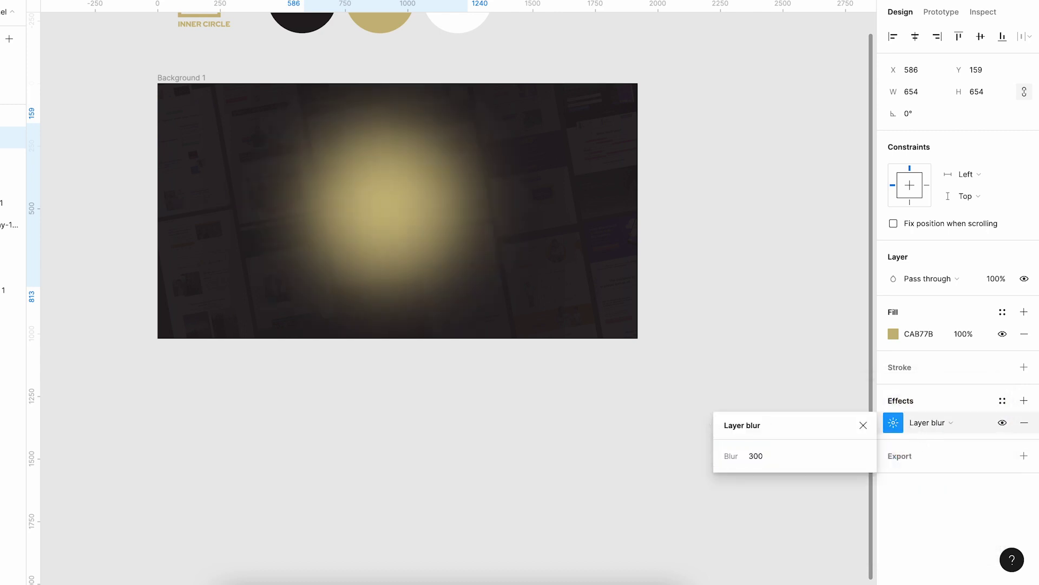
pyautogui.click(766, 456)
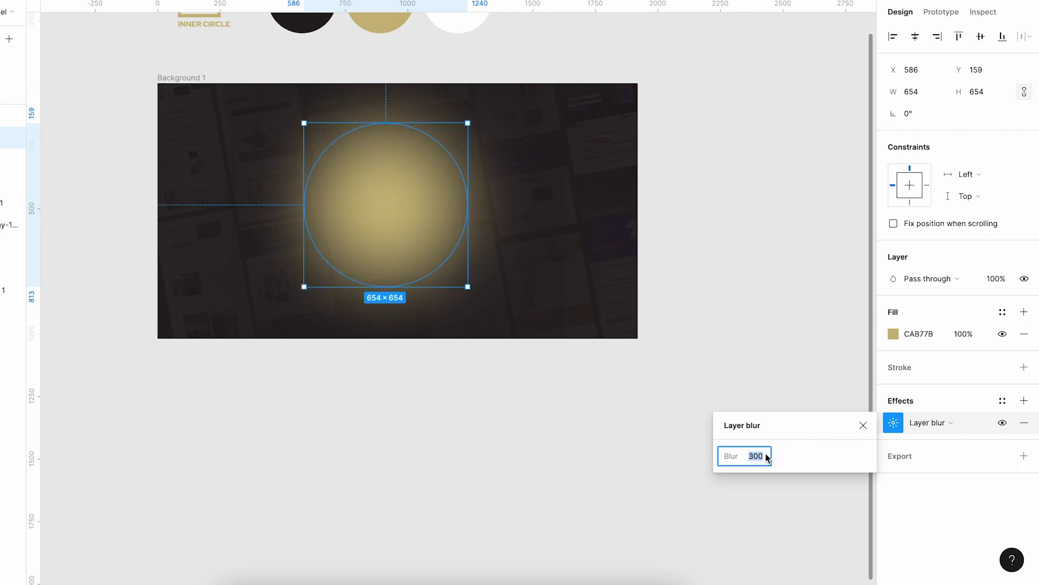
pyautogui.write('500')
pyautogui.press('Return')
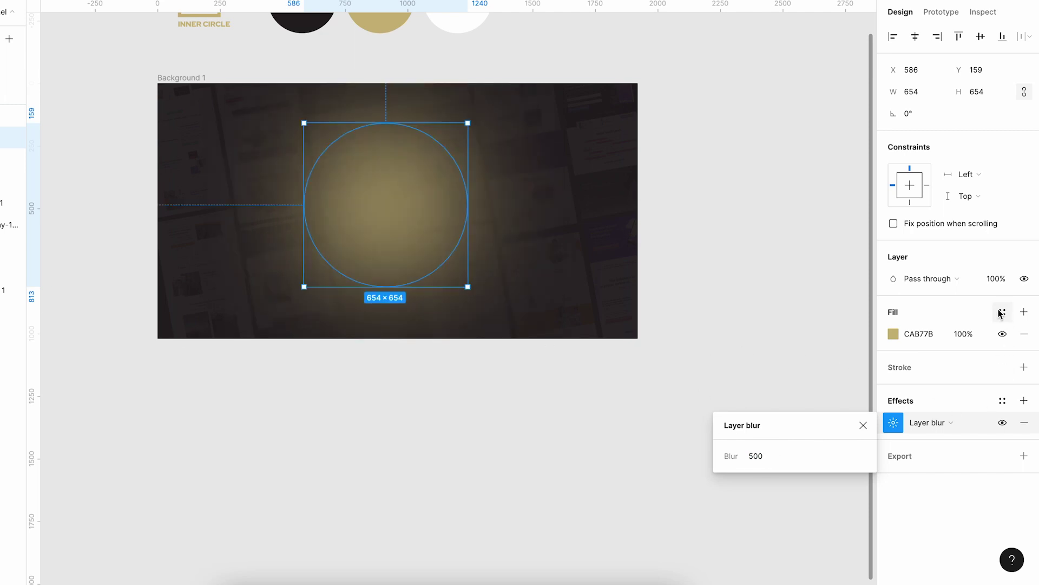
# Lower the circle's fill opacity to 30% and reposition the glow within the hero
pyautogui.click(968, 333)
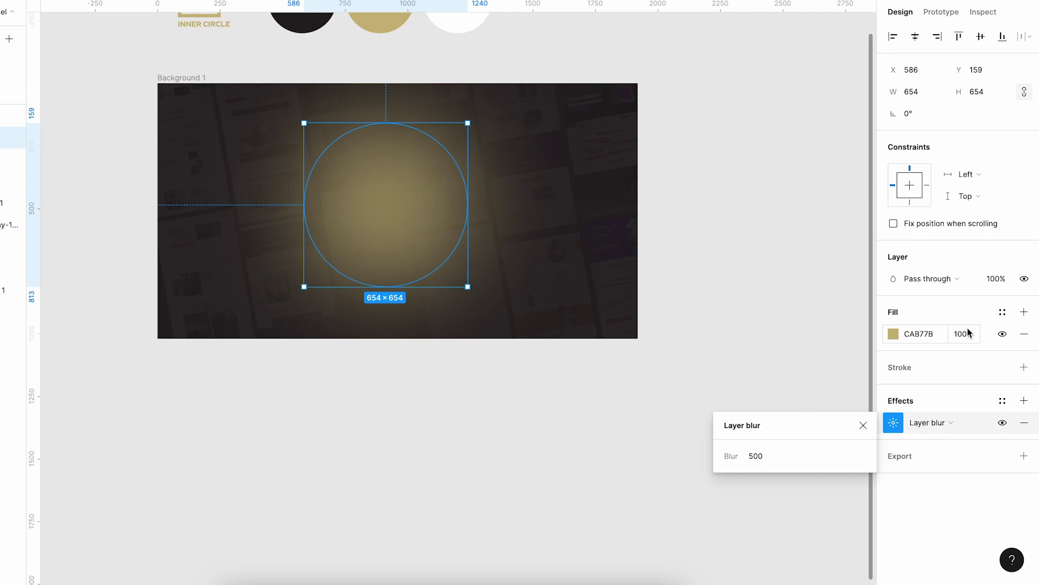
pyautogui.write('10')
pyautogui.press('Return')
pyautogui.moveTo(347, 204); pyautogui.dragTo(371, 202)
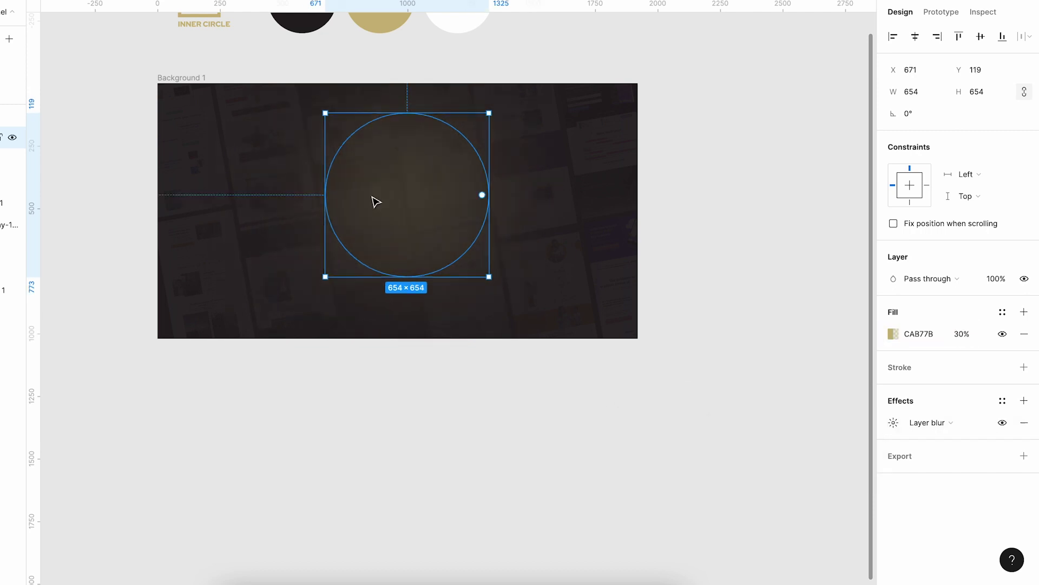
# Inspect the stops of the dark gradient background layer in Background 1
pyautogui.click(170, 85)
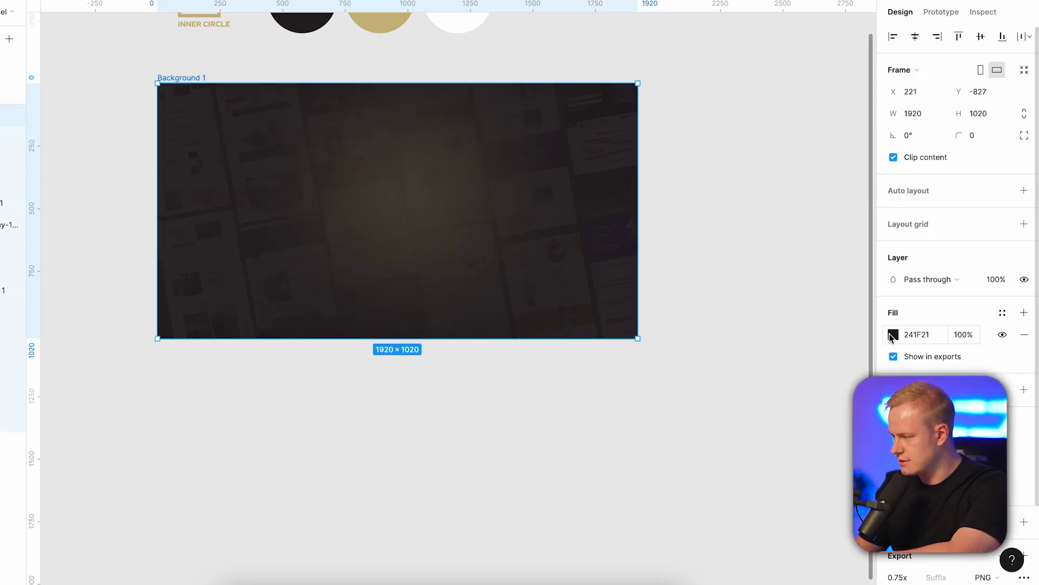
pyautogui.click(16, 159)
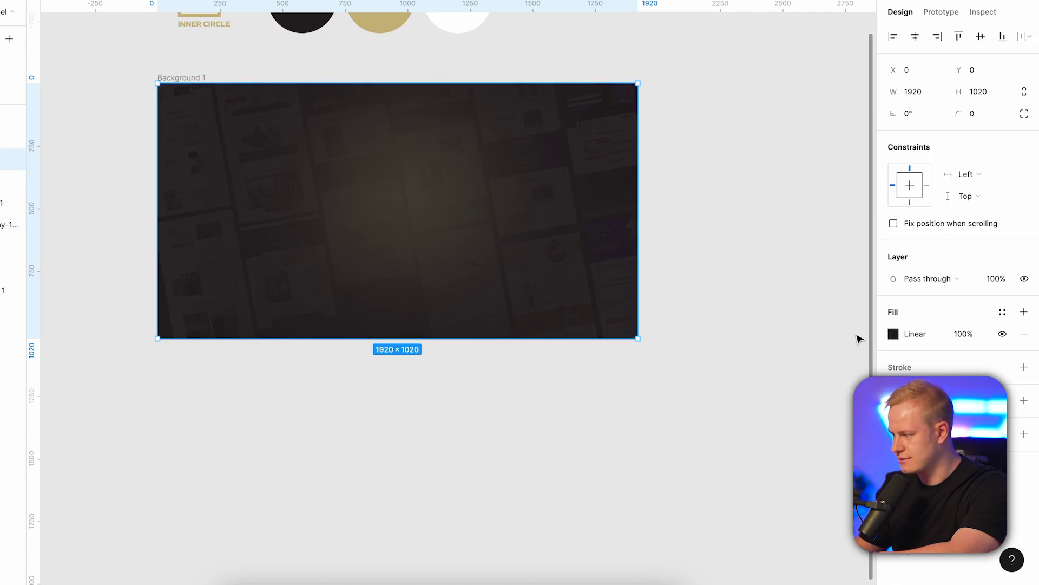
pyautogui.click(892, 334)
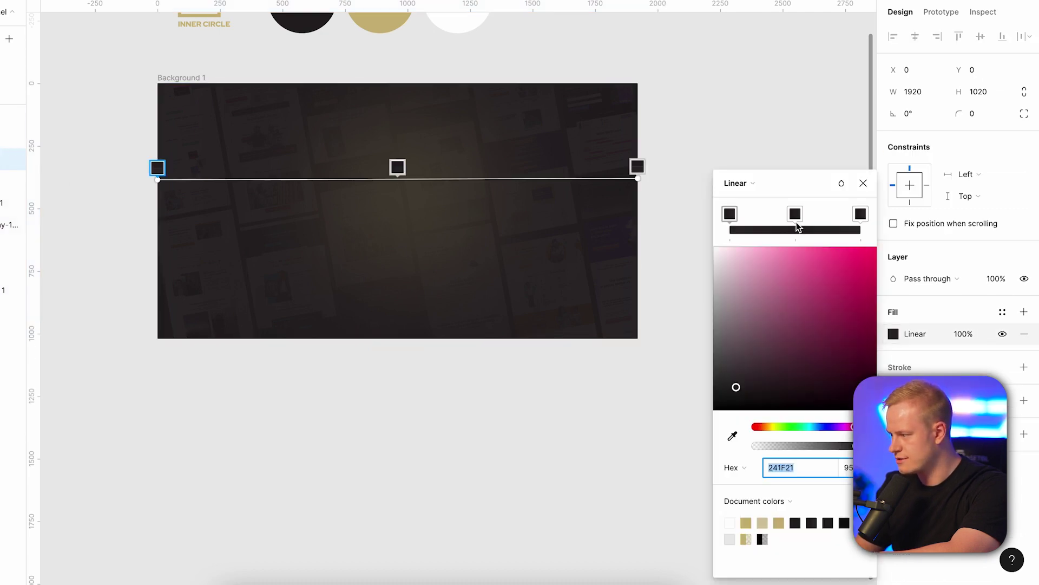
pyautogui.click(795, 215)
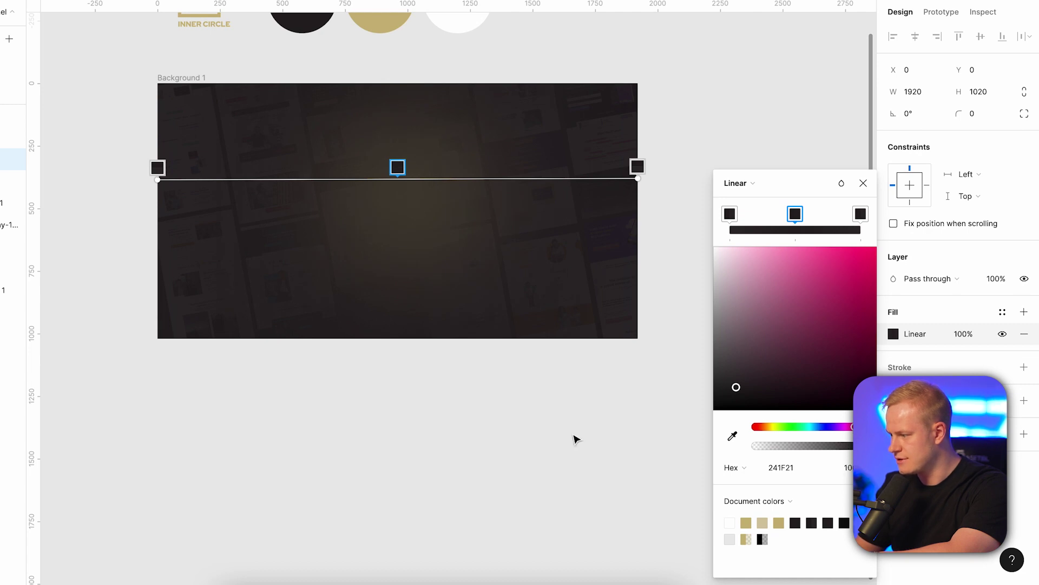
pyautogui.click(553, 434)
# Move the gold glow circle lower in the frame, to X 671, Y 363
pyautogui.click(413, 211)
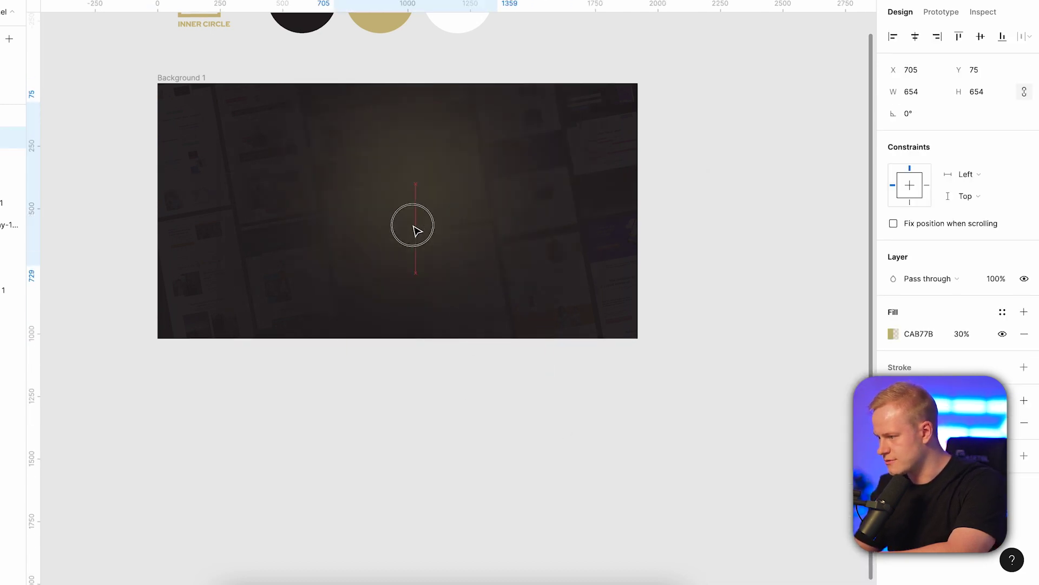
pyautogui.moveTo(416, 231); pyautogui.dragTo(410, 269)
pyautogui.press('Escape')
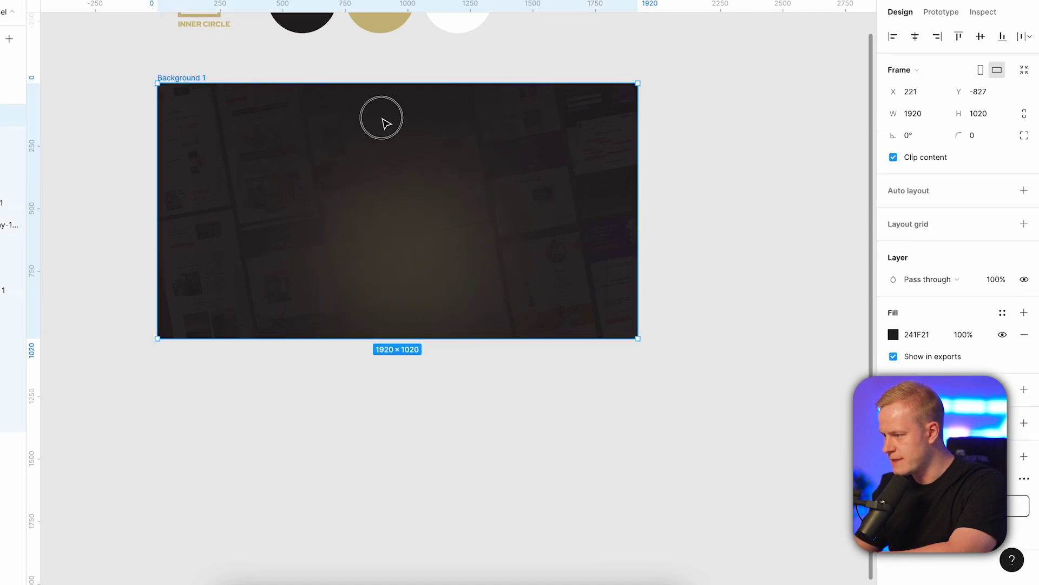
pyautogui.press('Return')
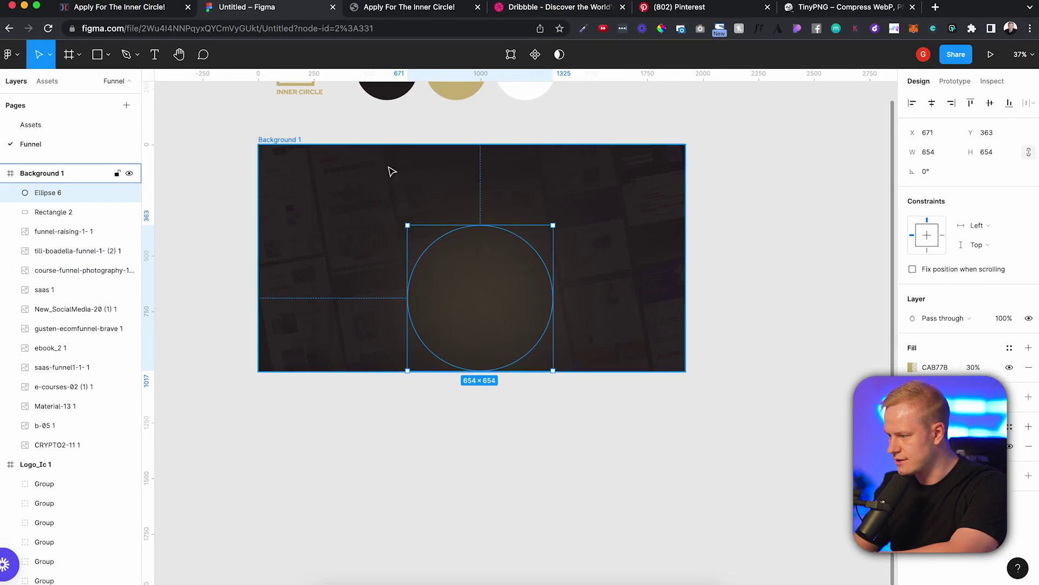
pyautogui.press('Escape')
# Add two new stops near the middle of Rectangle 2's linear gradient
pyautogui.click(68, 212)
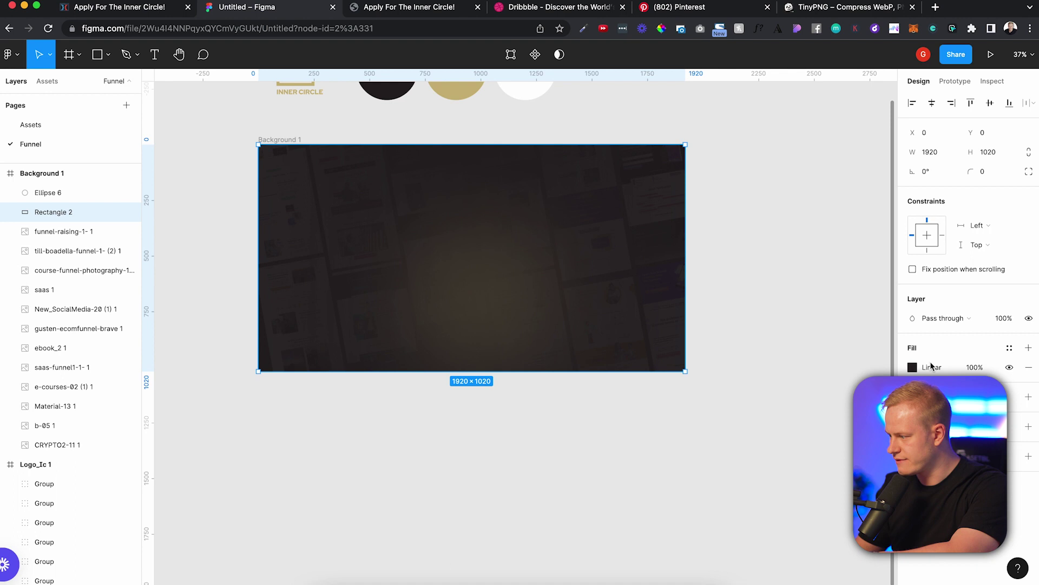
pyautogui.click(913, 367)
pyautogui.click(812, 276)
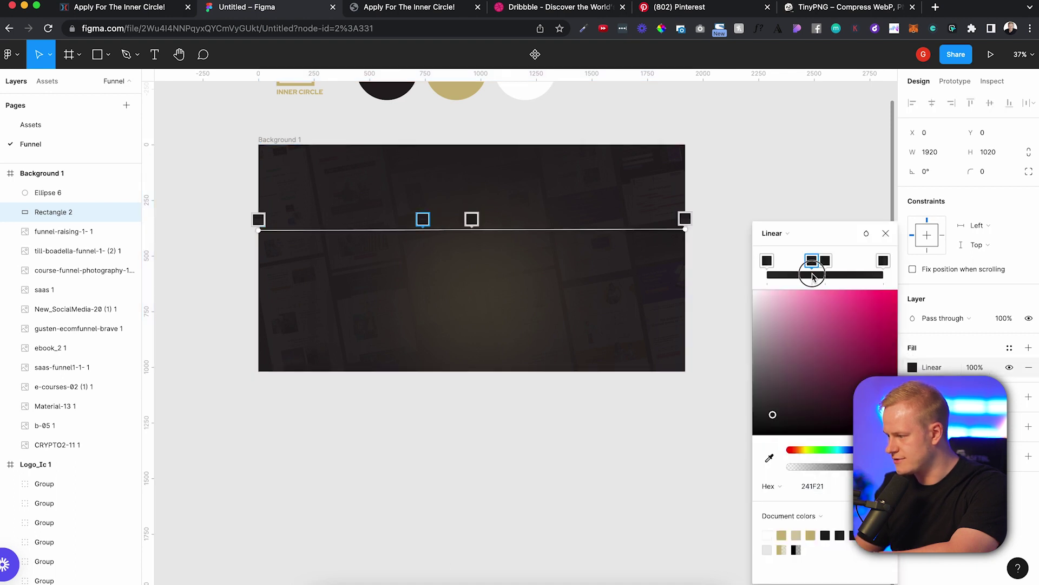
pyautogui.click(835, 275)
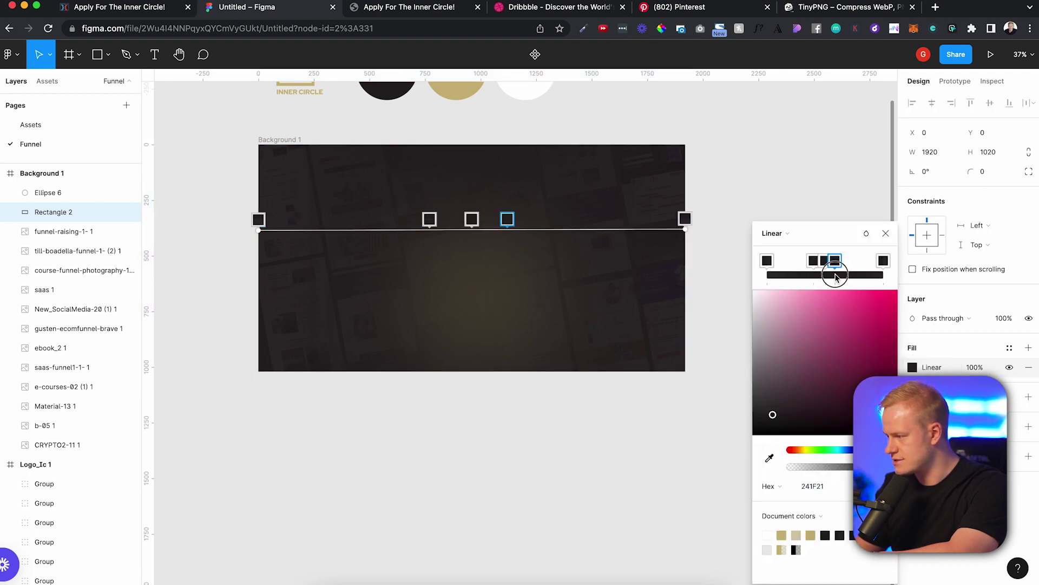
pyautogui.moveTo(837, 277); pyautogui.dragTo(840, 276)
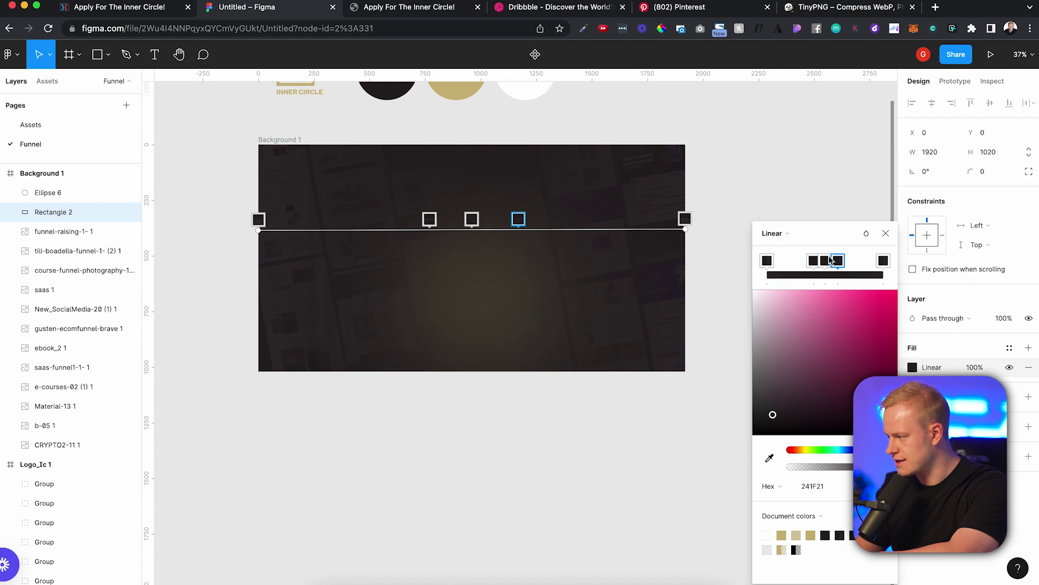
pyautogui.click(811, 262)
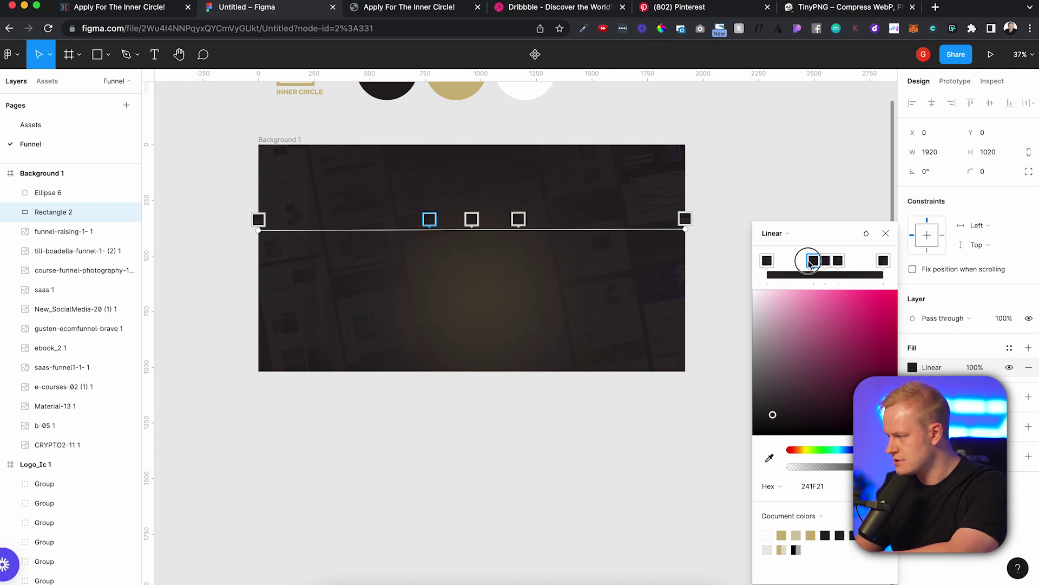
# Nudge the new gradient stop left and move the glow circle up to Y 66
pyautogui.moveTo(811, 263); pyautogui.dragTo(809, 263)
pyautogui.press('Escape')
pyautogui.press('Escape')
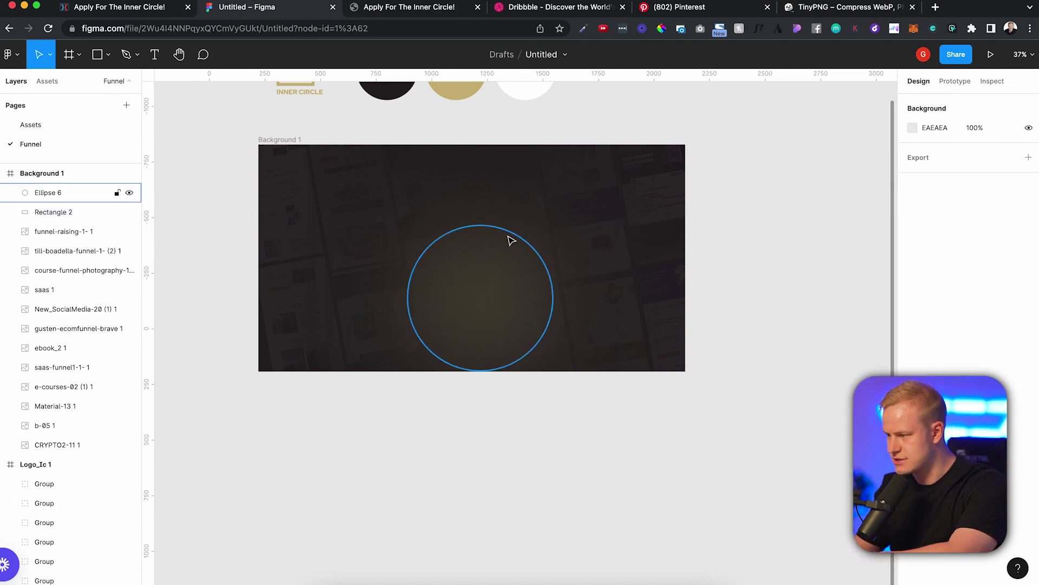
pyautogui.moveTo(489, 256); pyautogui.dragTo(486, 200)
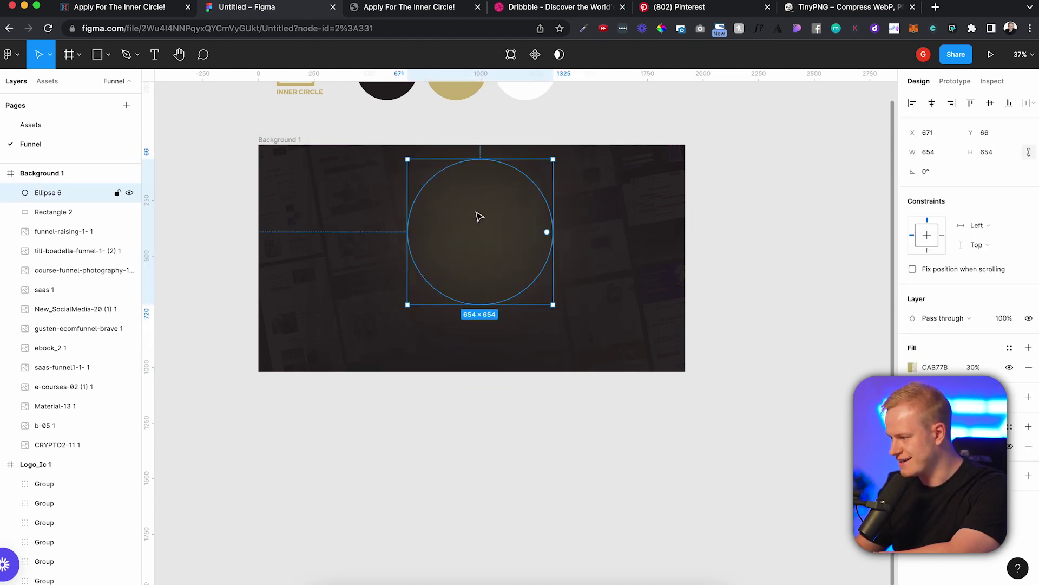
pyautogui.press('Escape')
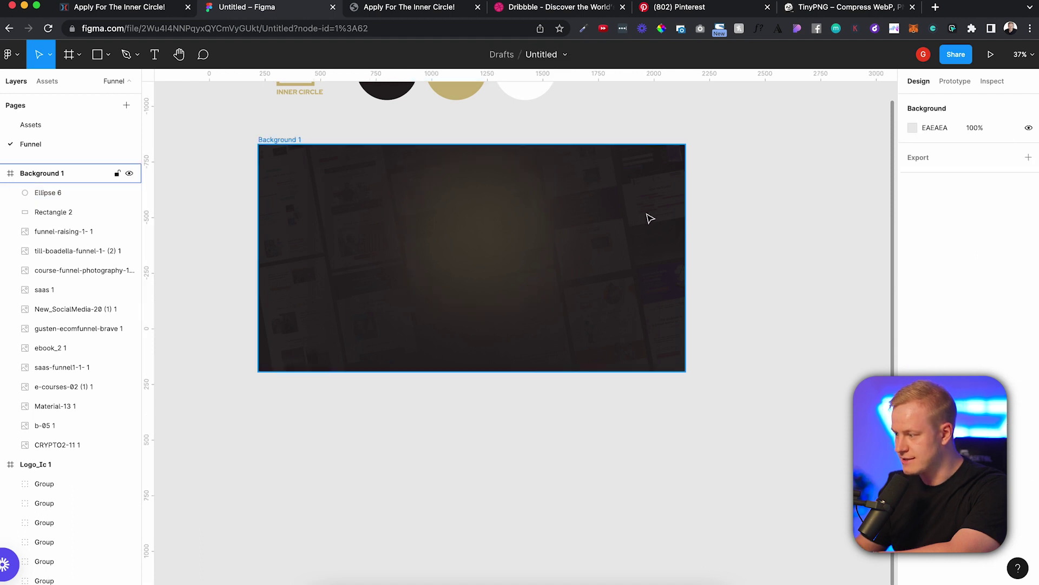
# Set the gold glow circle's fill opacity to 50%
pyautogui.click(468, 213)
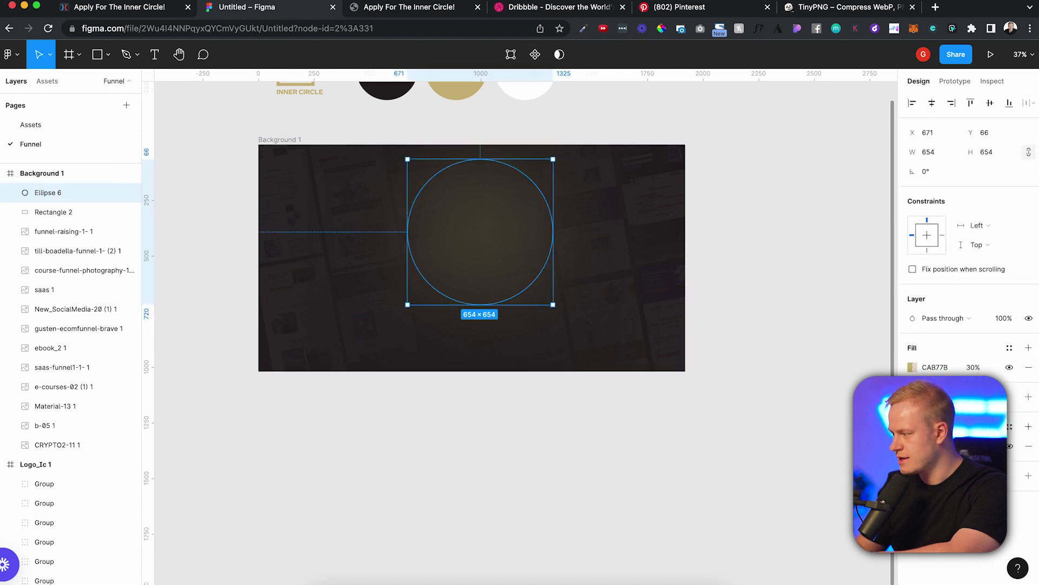
pyautogui.write('50')
pyautogui.press('Return')
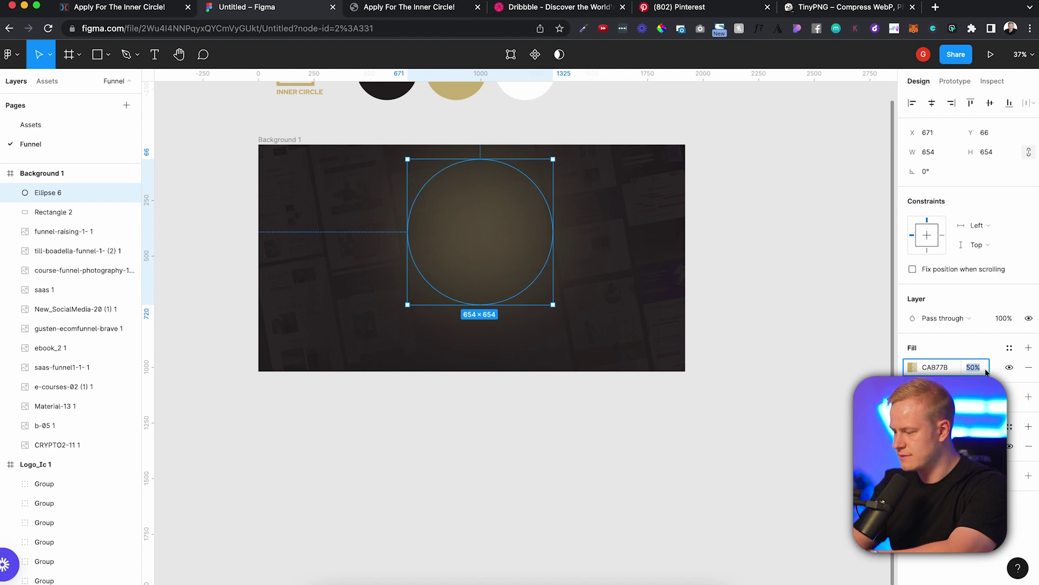
pyautogui.click(481, 431)
# Convert the Logo_Ic 1 frame into a group and duplicate it
pyautogui.scroll(5, 461, 401)
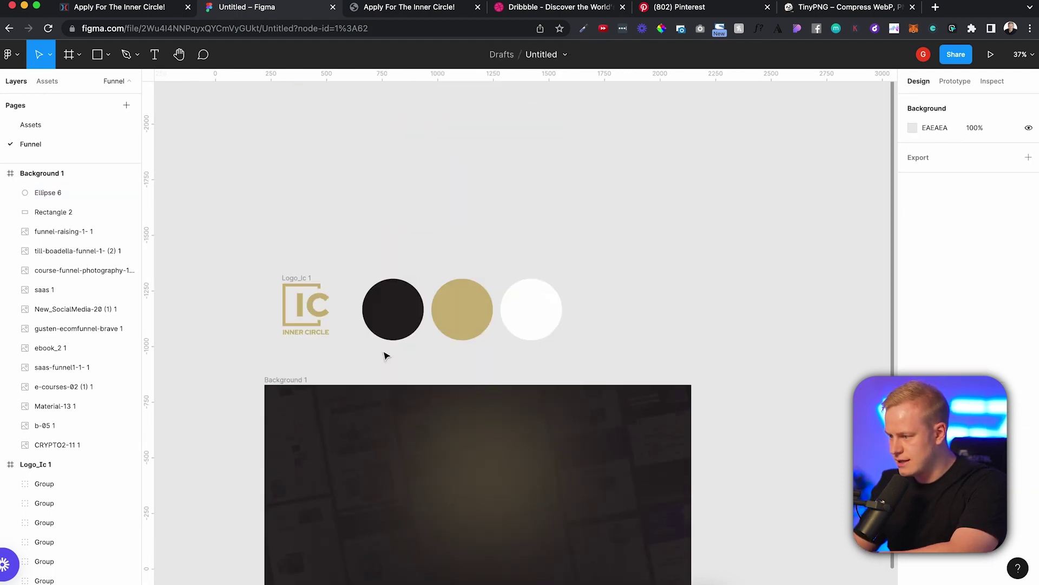
pyautogui.moveTo(257, 255); pyautogui.dragTo(337, 339)
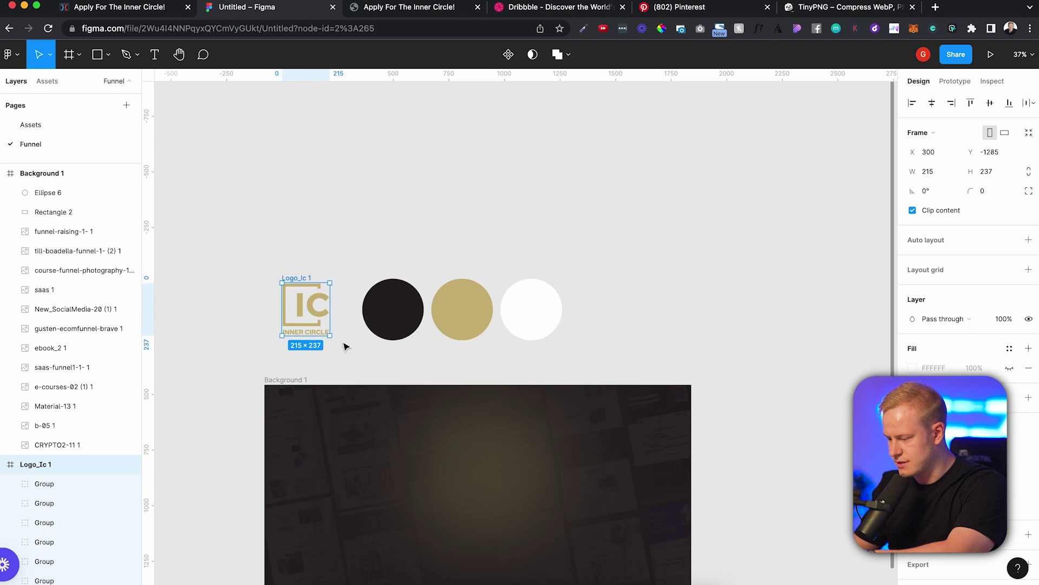
pyautogui.press('super+g')
pyautogui.press('super+c')
pyautogui.press('super+v')
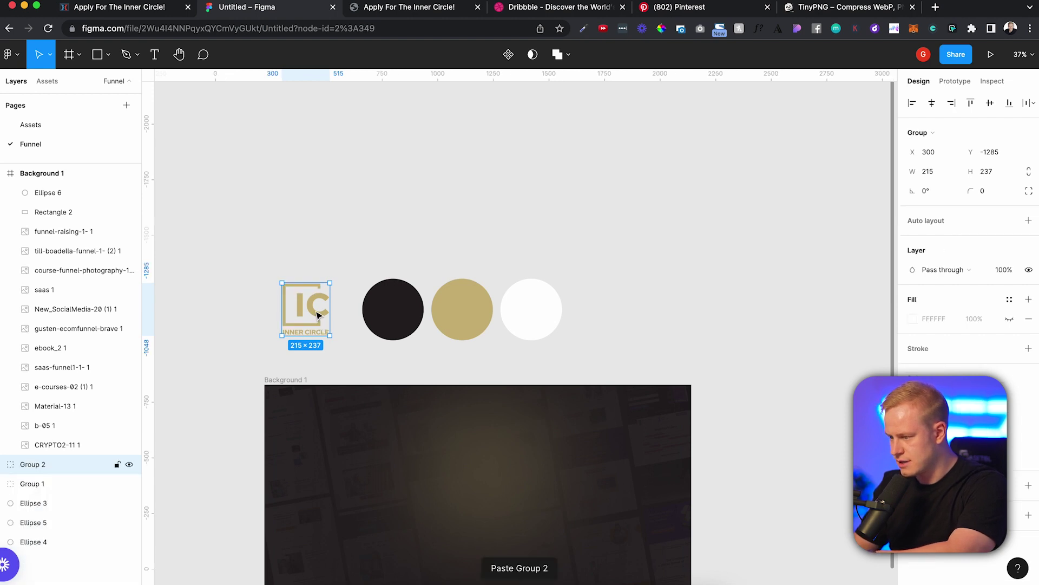
# Place the logo copy in Background 1, enlarge it to 423×466, centre it, and fade it to 10%
pyautogui.moveTo(321, 327); pyautogui.dragTo(476, 500)
pyautogui.scroll(5, 491, 499)
pyautogui.scroll(-5, 492, 499)
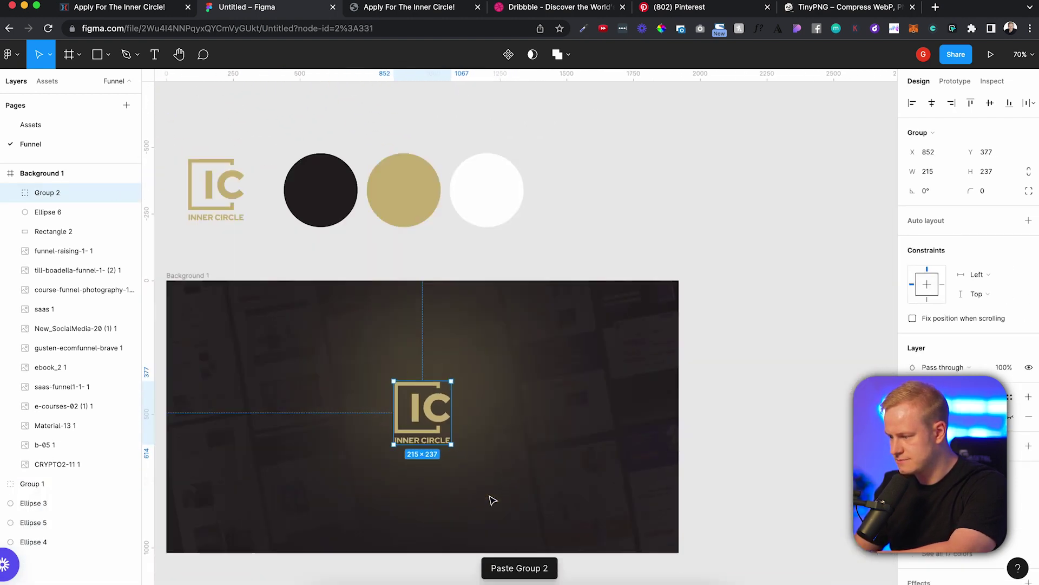
pyautogui.moveTo(461, 455); pyautogui.dragTo(503, 487)
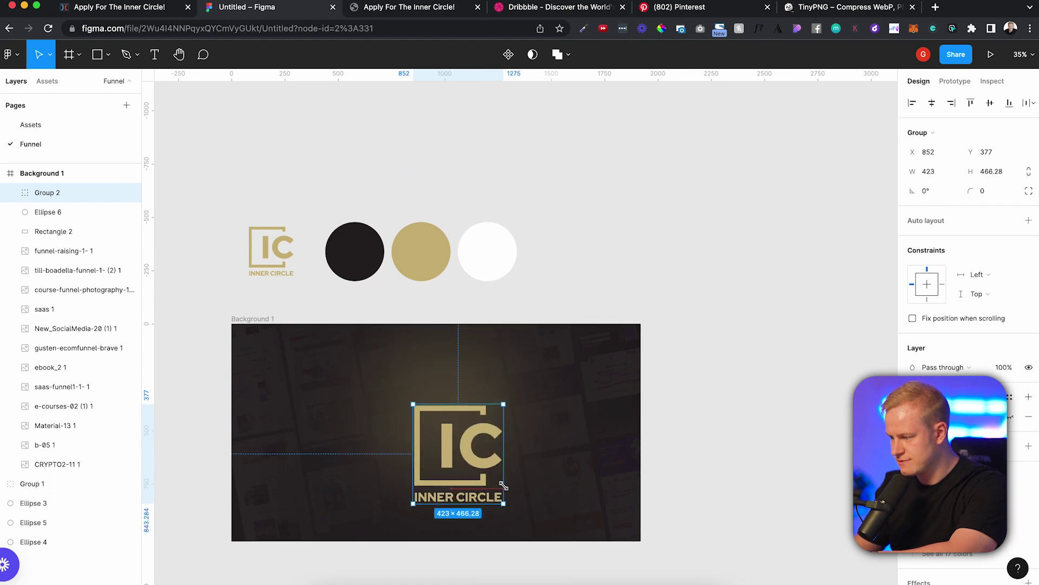
pyautogui.moveTo(462, 441); pyautogui.dragTo(444, 421)
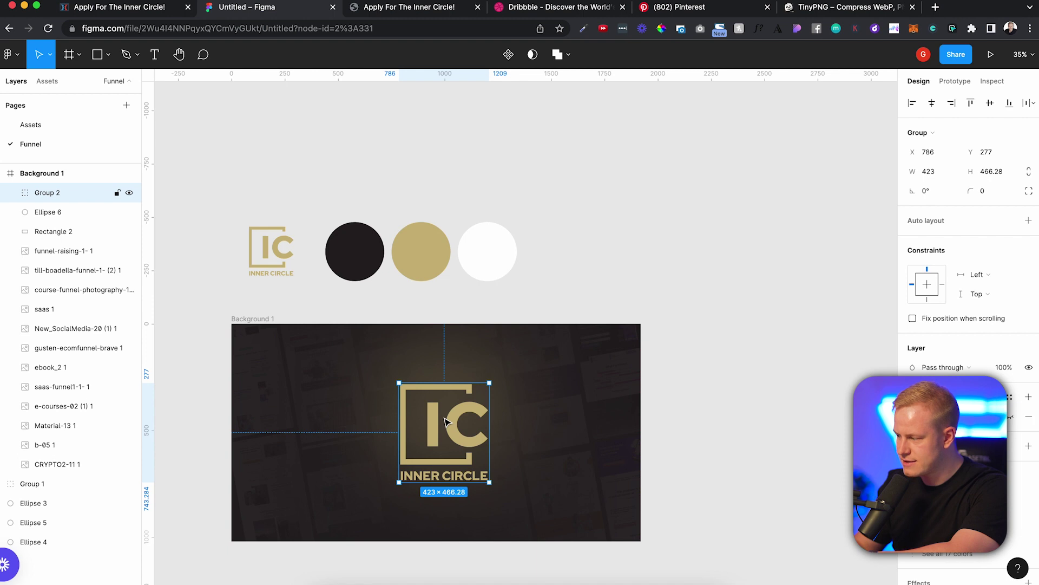
pyautogui.press('1')
pyautogui.click(733, 283)
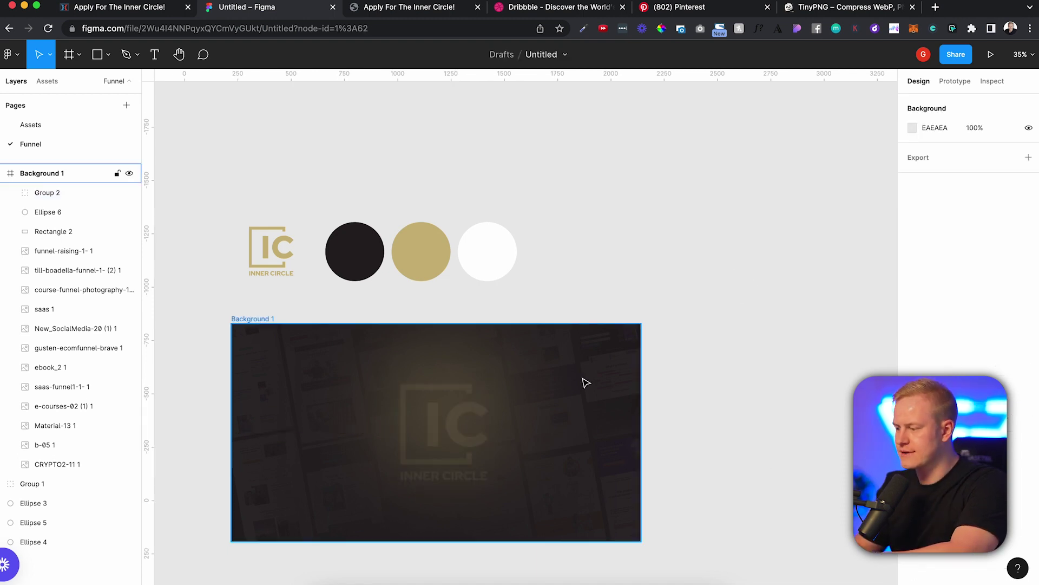
pyautogui.hscroll(-3, 587, 382)
pyautogui.scroll(-2, 579, 386)
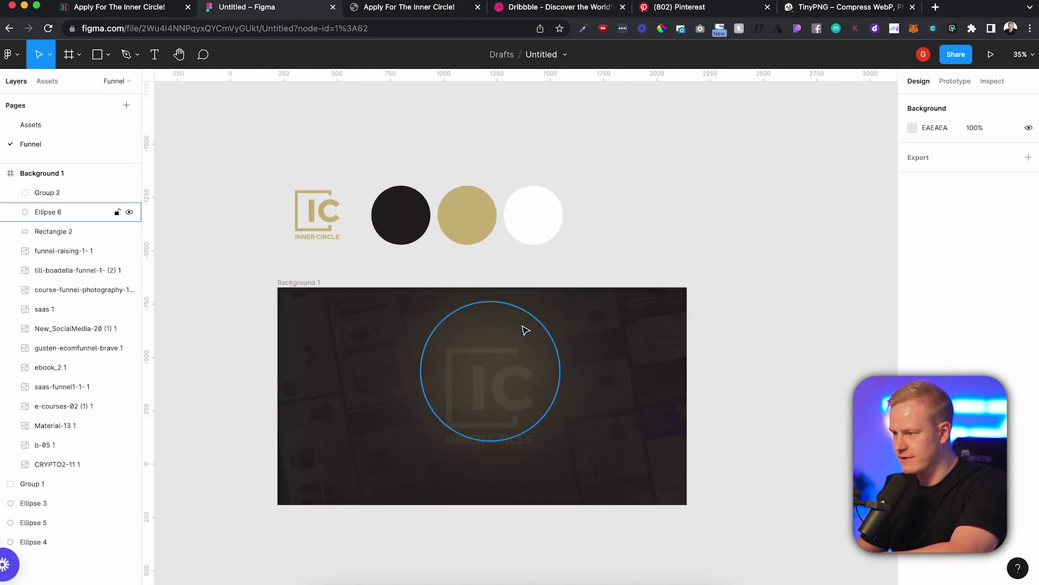
pyautogui.click(152, 10)
# Compare the design with the live funnelclients.com reference page, then return to Figma
pyautogui.click(428, 9)
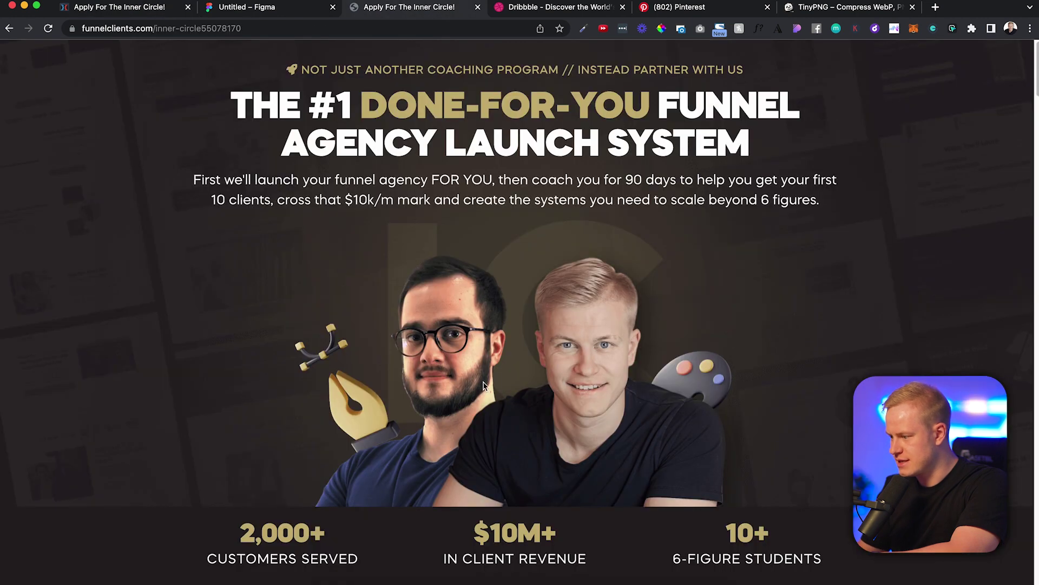
pyautogui.moveTo(483, 386); pyautogui.dragTo(157, 339)
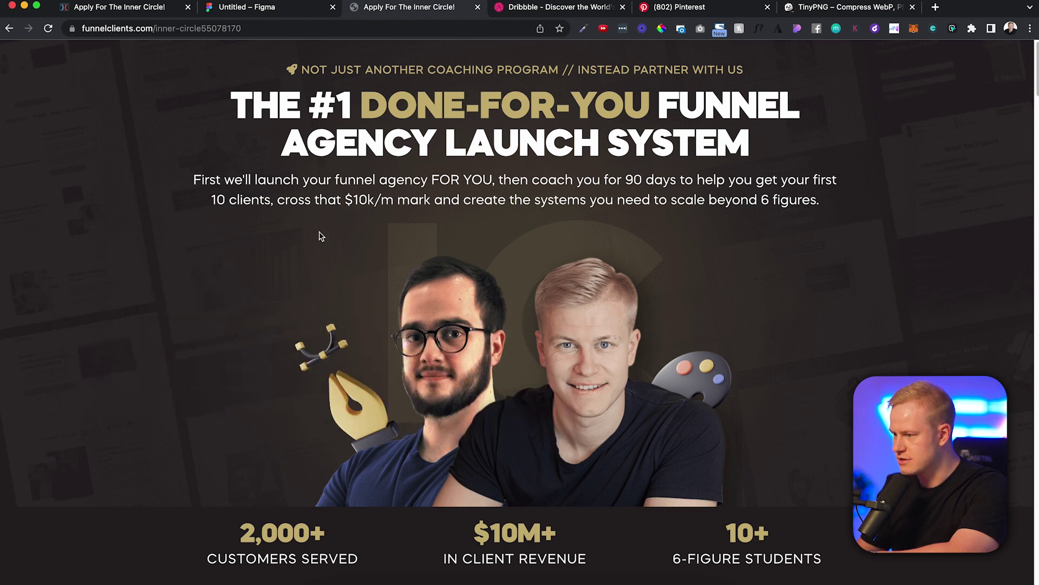
pyautogui.click(168, 8)
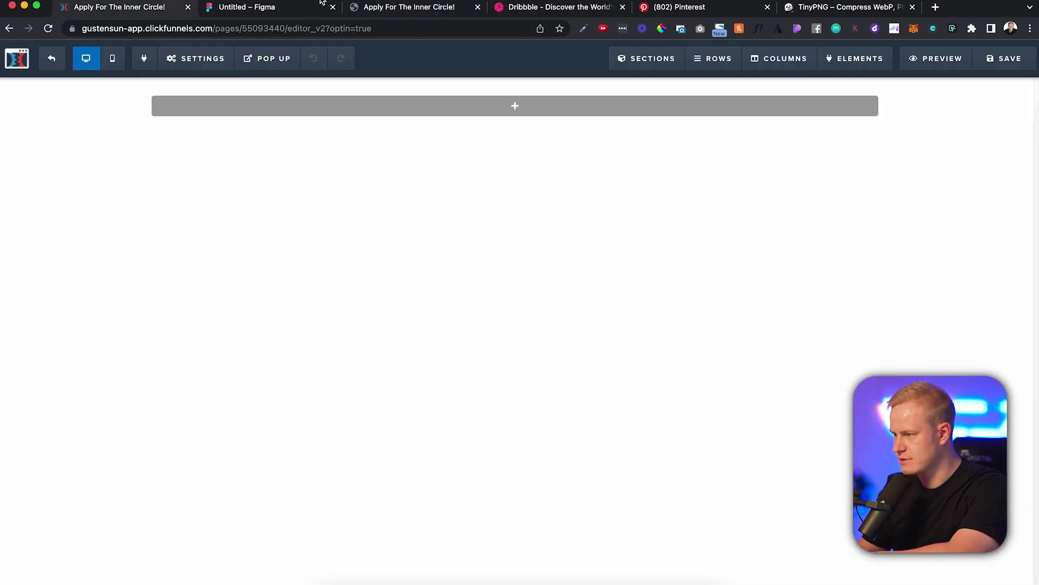
pyautogui.click(297, 5)
# Delete the faint IC logo copy (Group 2) from Background 1
pyautogui.click(492, 333)
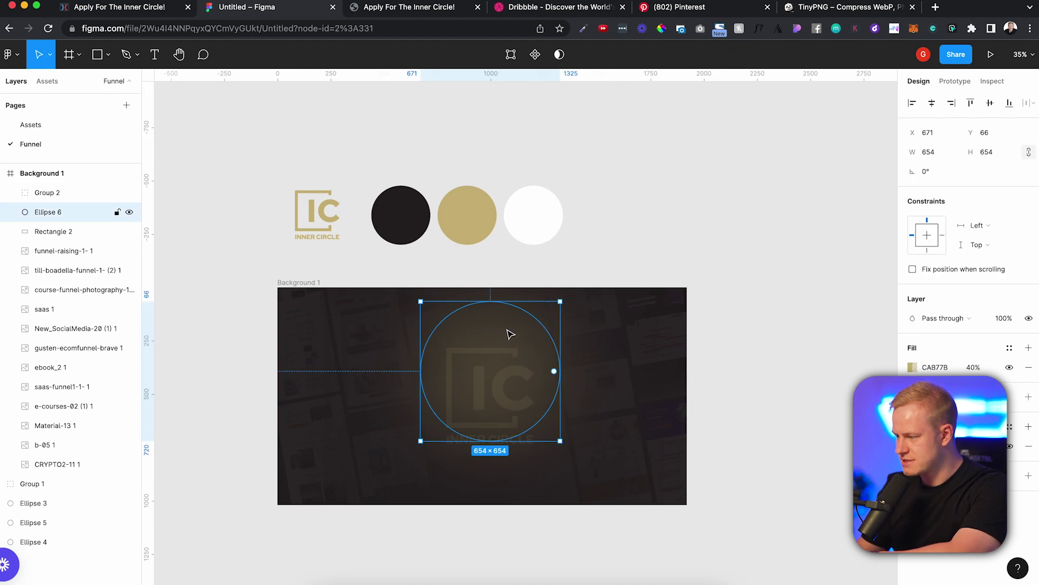
pyautogui.click(512, 370)
pyautogui.press('Delete')
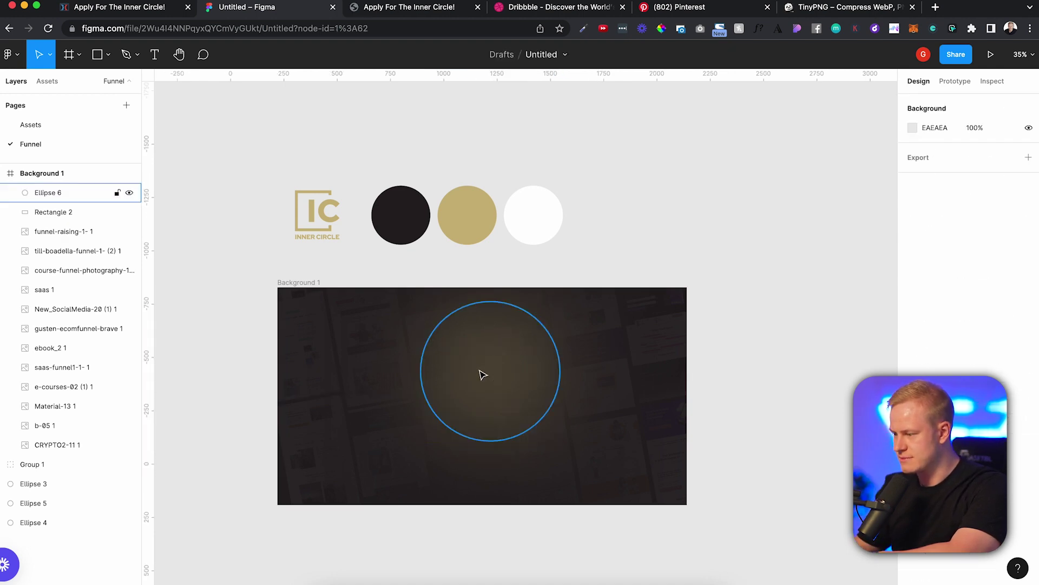
# Duplicate the Background 1 frame to create Background 2 beside it
pyautogui.click(308, 284)
pyautogui.hotkey('ctrl', 'c')
pyautogui.hotkey('ctrl', 'v')
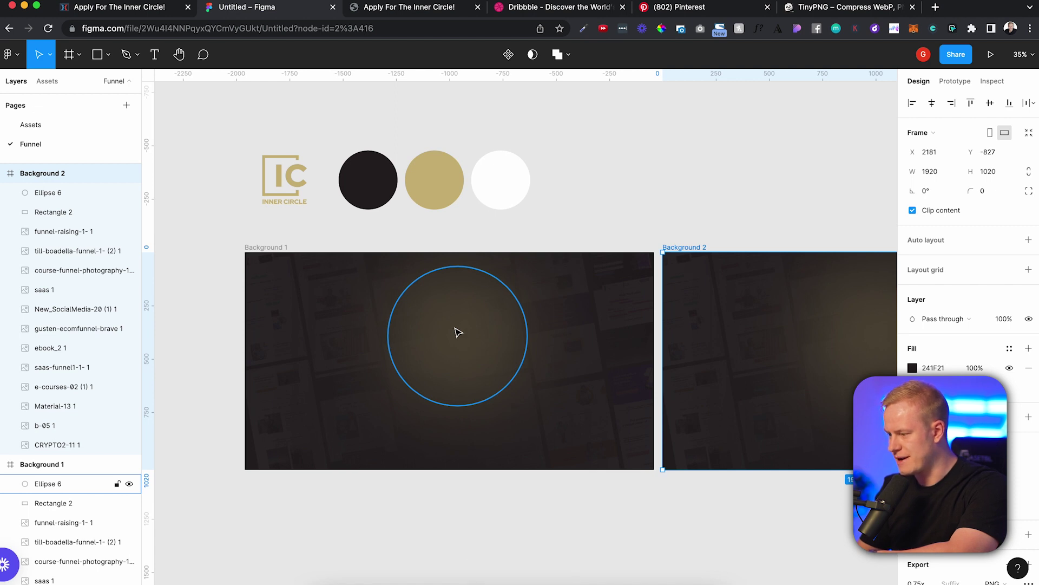
pyautogui.click(278, 249)
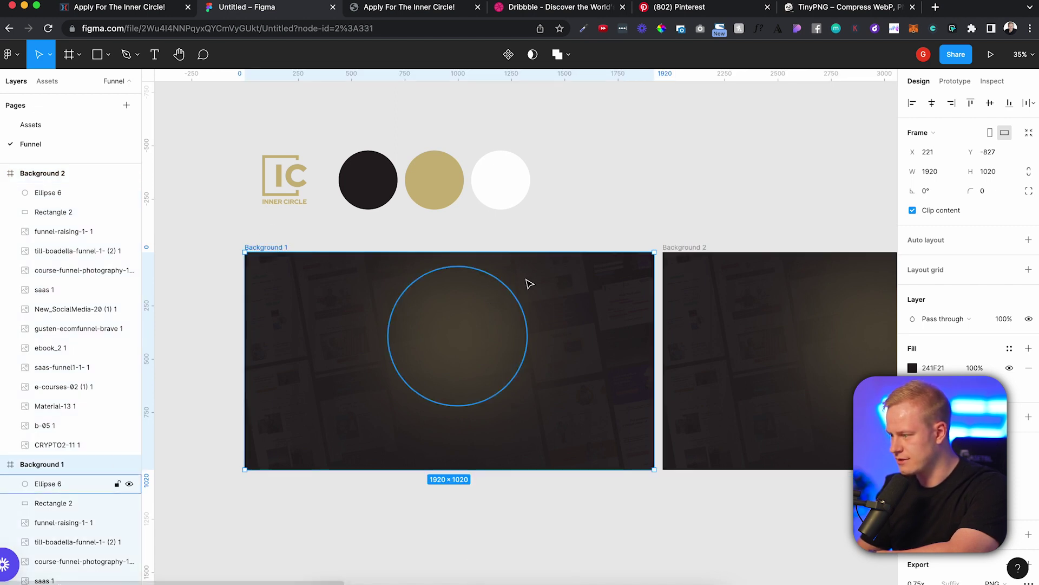
pyautogui.hscroll(3, 567, 305)
pyautogui.scroll(-1, 567, 305)
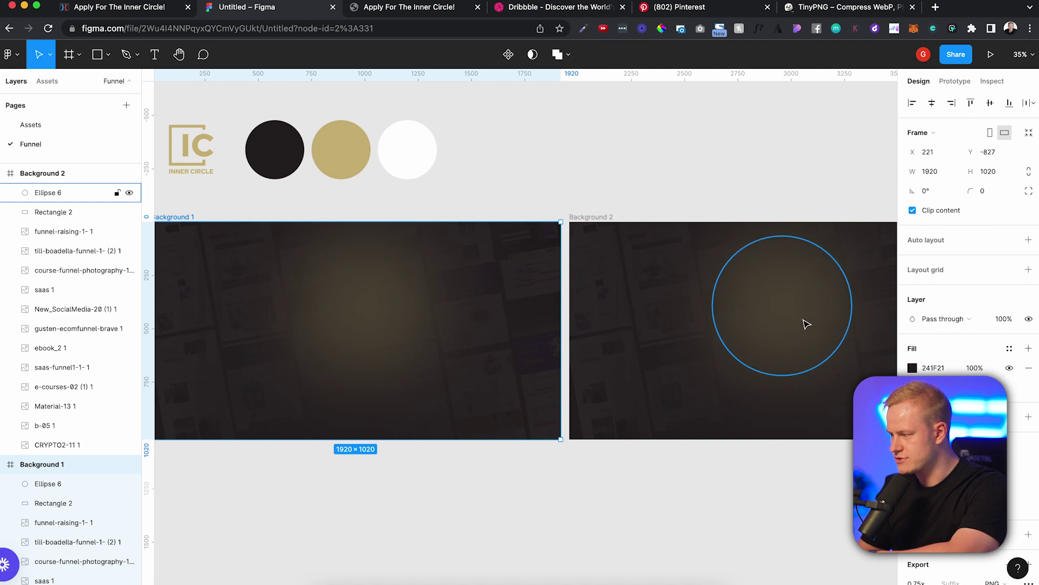
pyautogui.hscroll(-3, 441, 350)
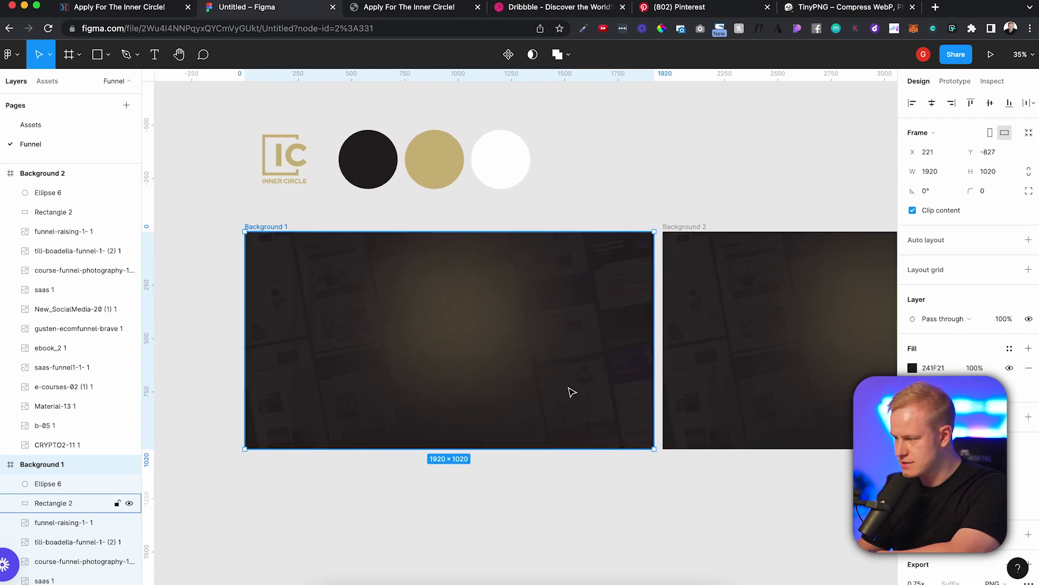
# Export Background 1 at 1x as a PNG named IC-bg1111
pyautogui.press('Escape')
pyautogui.click(281, 230)
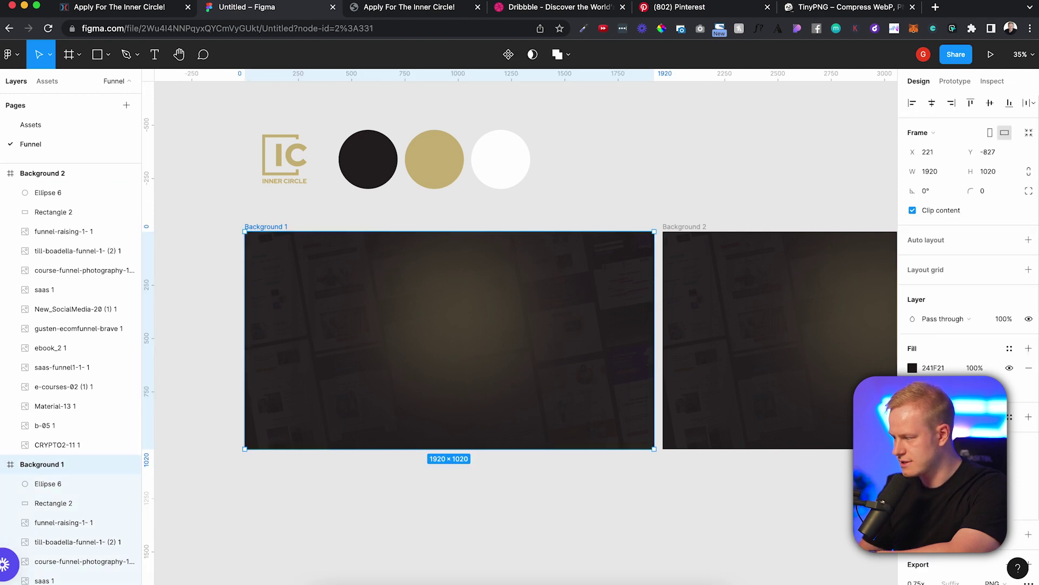
pyautogui.click(931, 499)
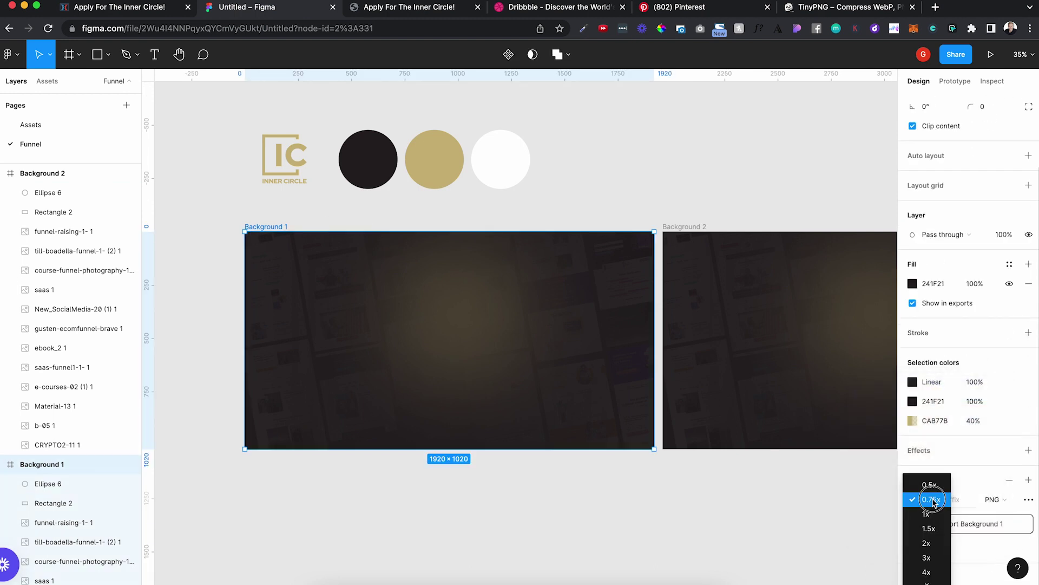
pyautogui.click(930, 516)
pyautogui.click(963, 526)
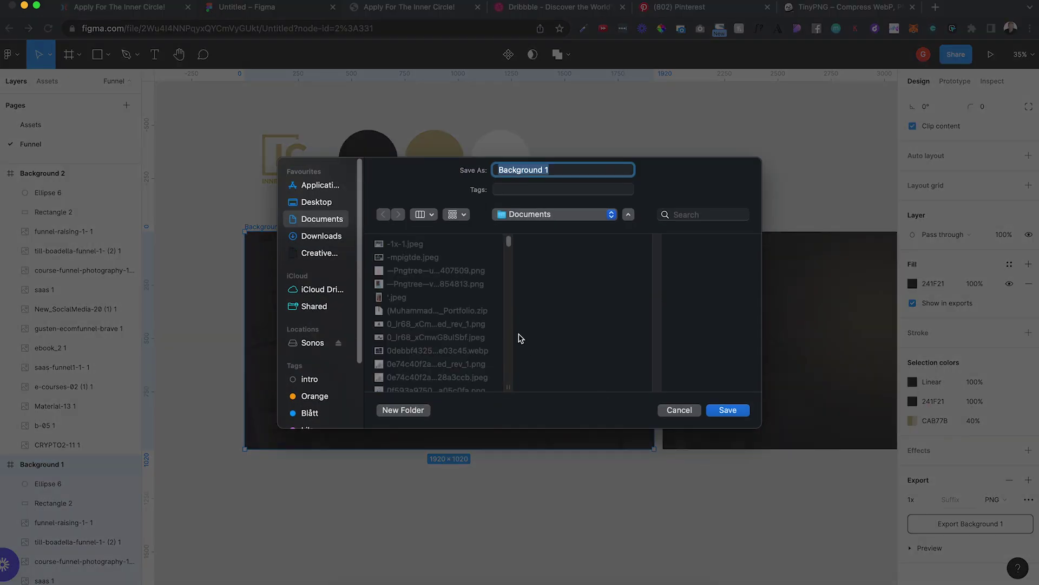
pyautogui.write('IC-bgg')
pyautogui.press('BackSpace')
pyautogui.write('1')
pyautogui.press('Return')
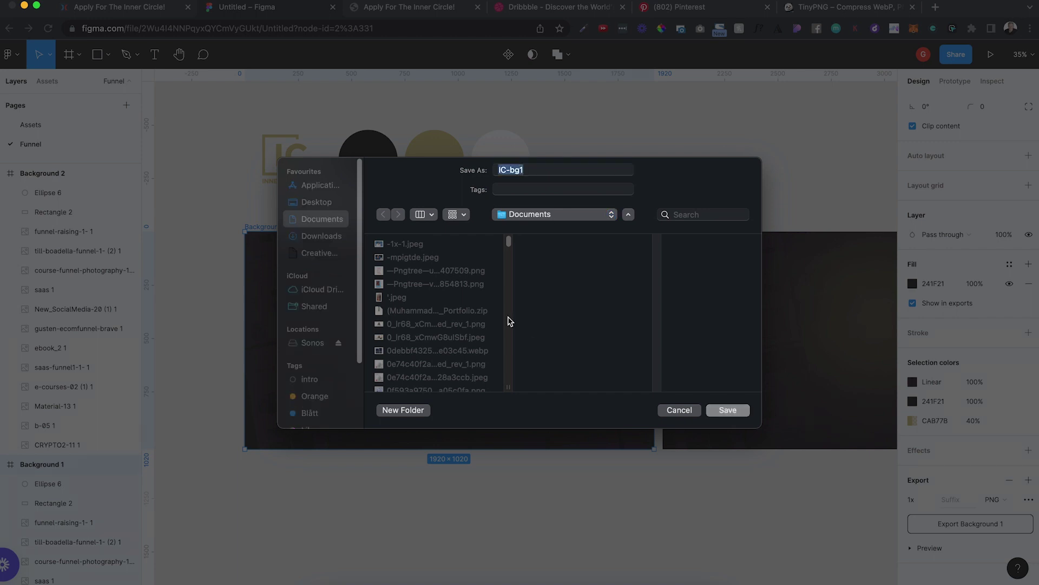
pyautogui.press('Escape')
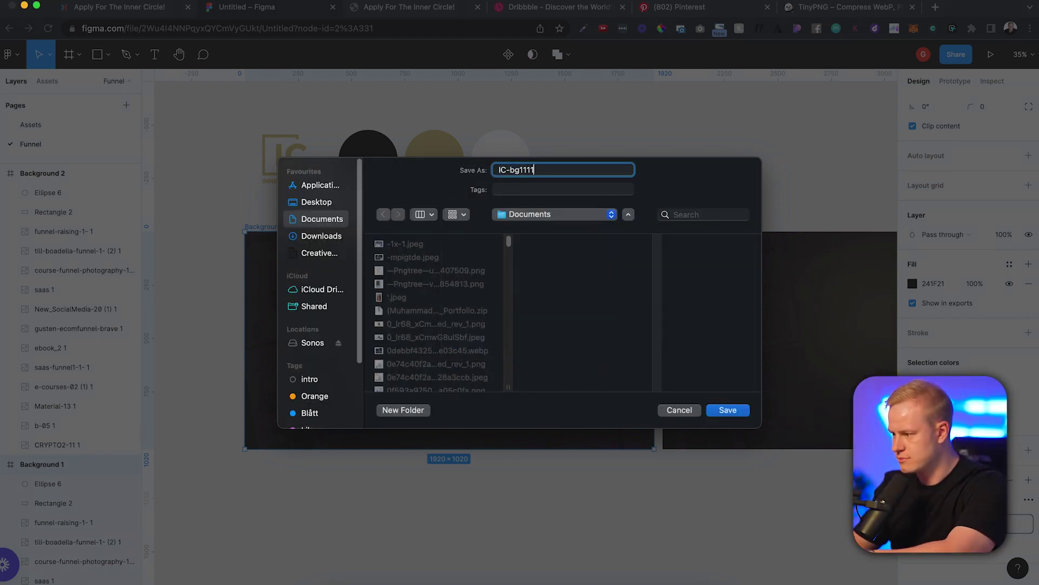
pyautogui.write('111')
pyautogui.press('Return')
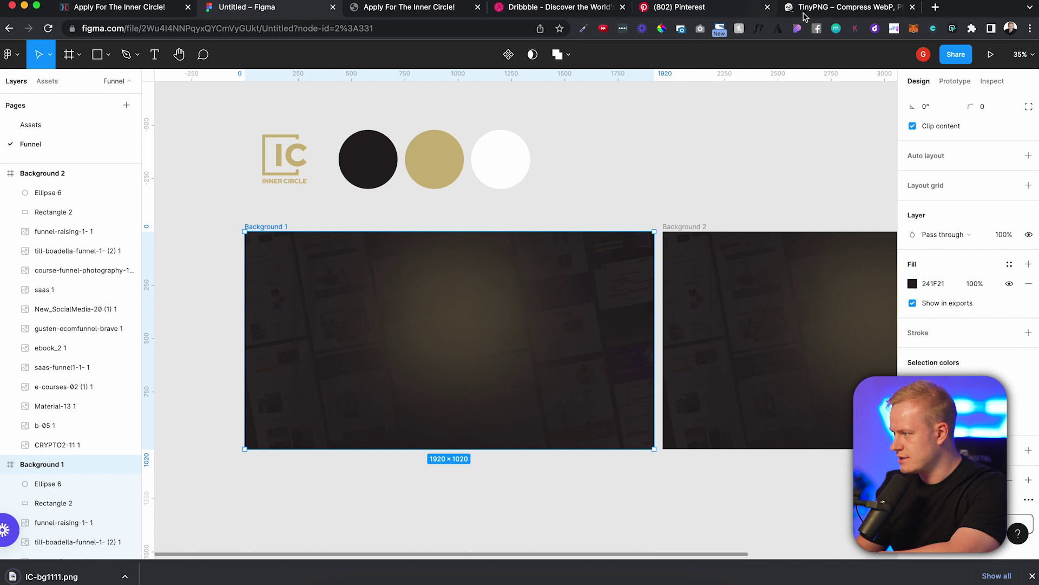
# Compress IC-bg1111.png with TinyPNG from 1.5 MB to 297.5 KB and save it
pyautogui.click(805, 17)
pyautogui.moveTo(51, 576); pyautogui.dragTo(506, 136)
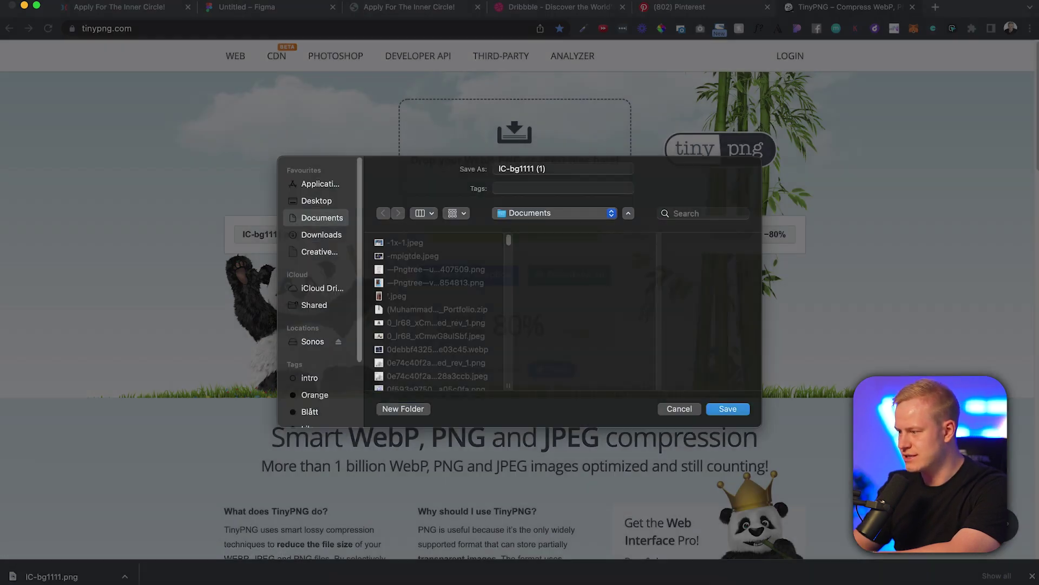
pyautogui.press('Return')
# Add a new ClickFunnels section, upload the compressed background as its image, then return to Figma
pyautogui.click(152, 7)
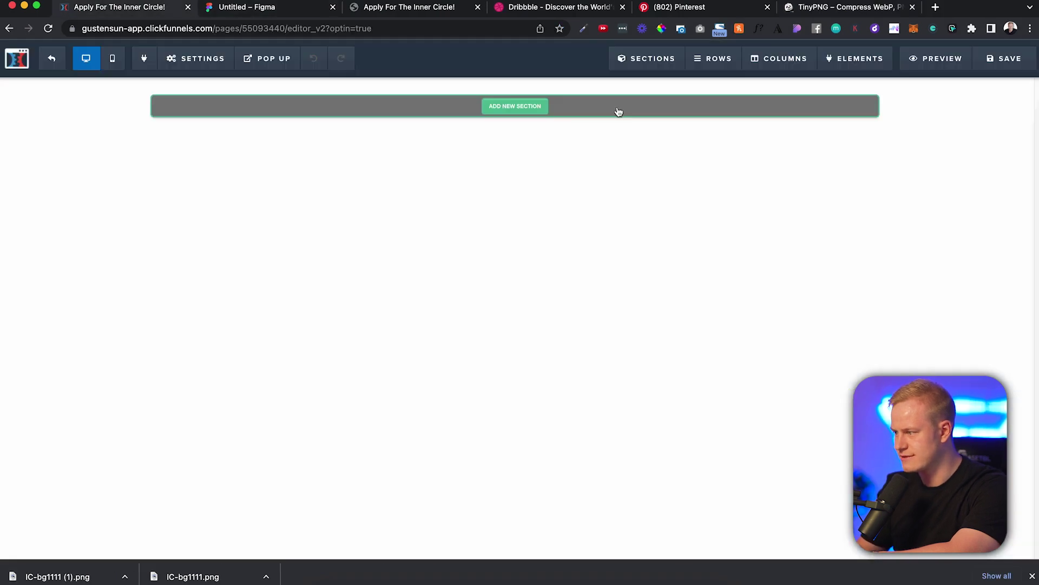
pyautogui.click(515, 104)
pyautogui.click(820, 111)
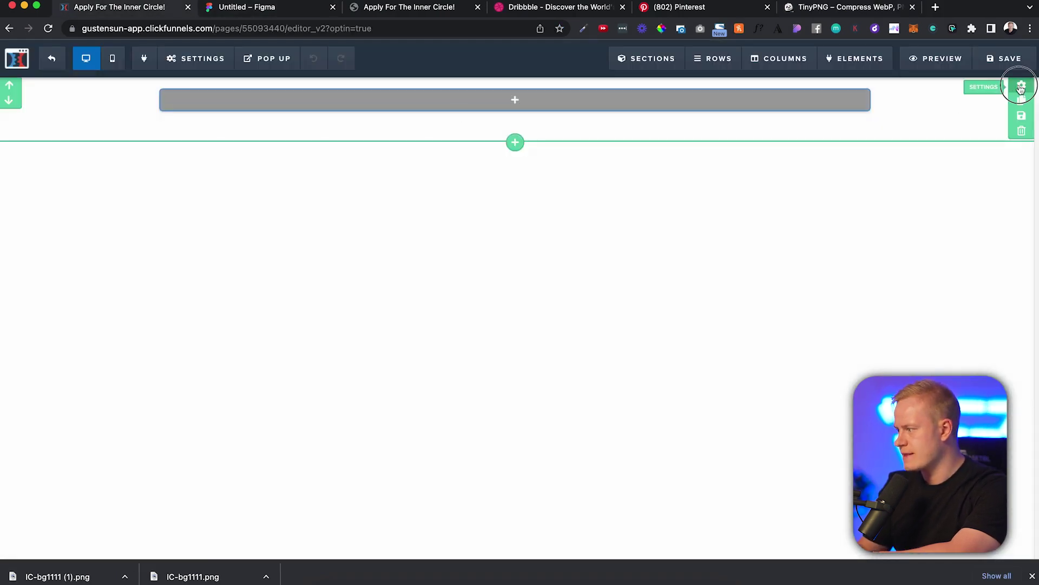
pyautogui.click(1018, 87)
pyautogui.click(1009, 200)
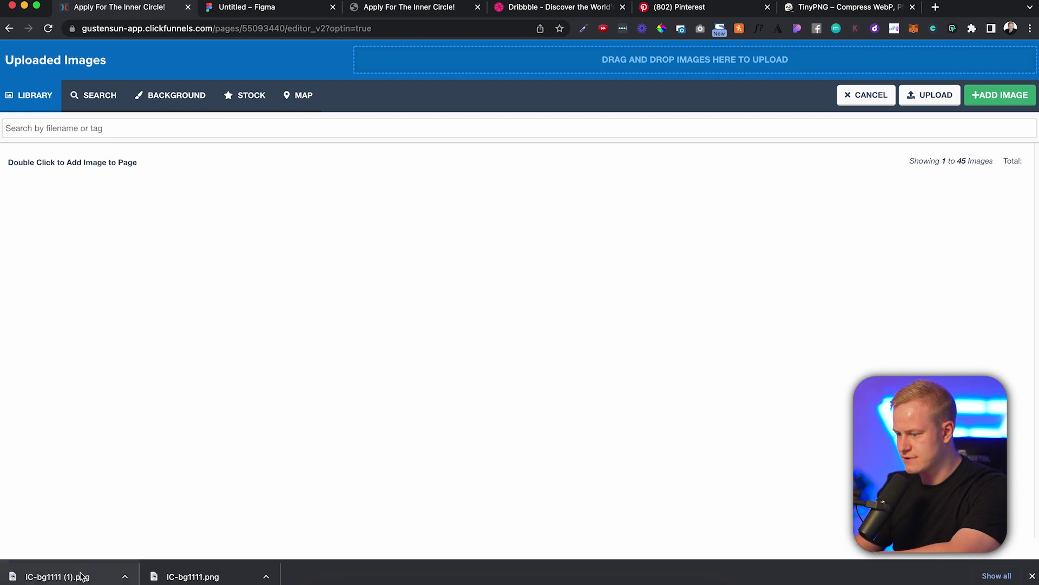
pyautogui.moveTo(85, 574); pyautogui.dragTo(504, 61)
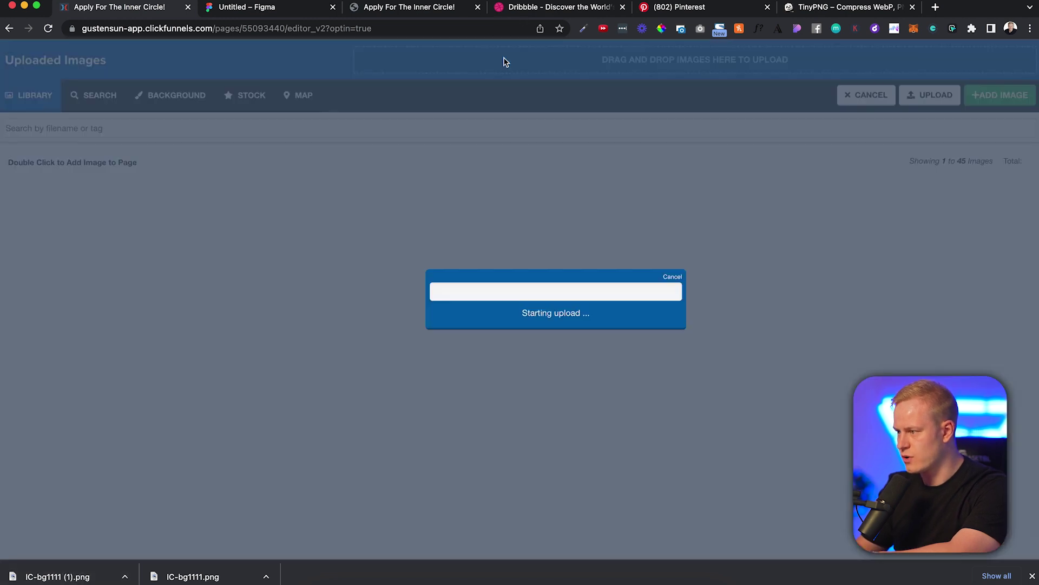
pyautogui.click(290, 8)
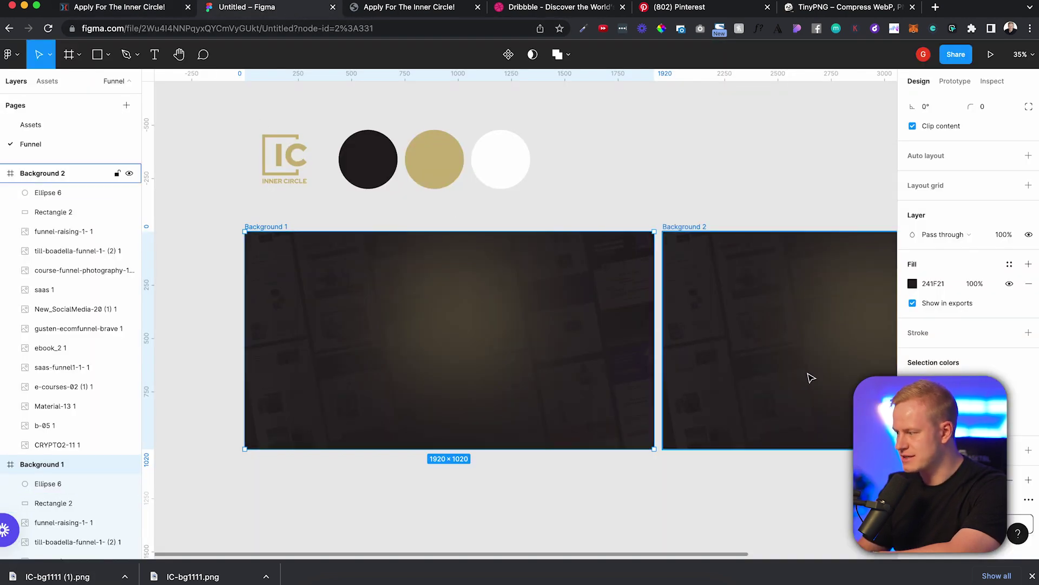
pyautogui.click(807, 499)
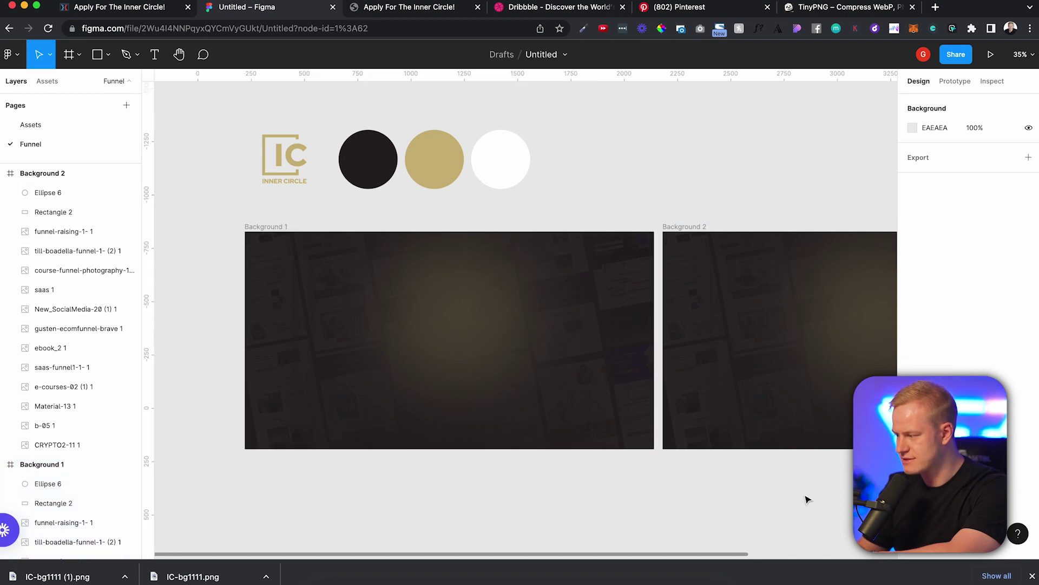
# Use the first uploaded image as the section background, set to Fill 100% Width
pyautogui.click(823, 8)
pyautogui.click(119, 7)
pyautogui.doubleClick(65, 277)
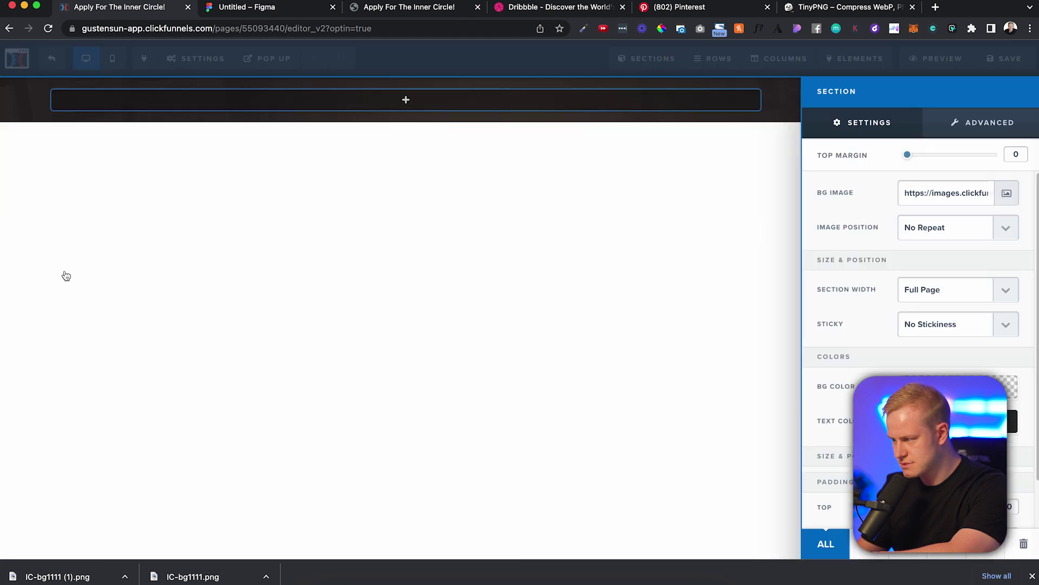
pyautogui.click(937, 230)
pyautogui.click(944, 205)
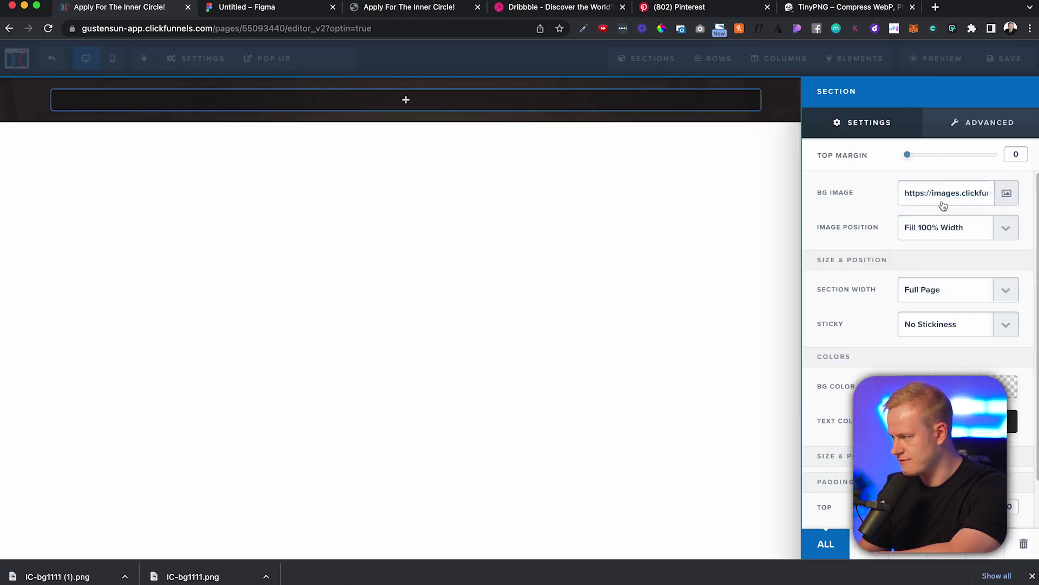
pyautogui.click(633, 210)
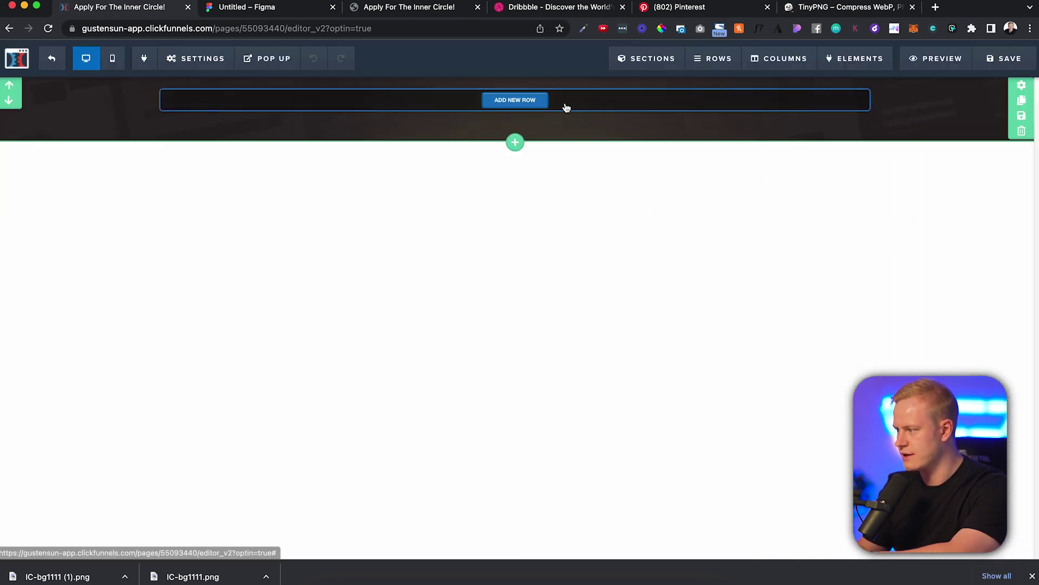
# Add a one-column row to the section containing a Headline element
pyautogui.click(536, 101)
pyautogui.click(247, 7)
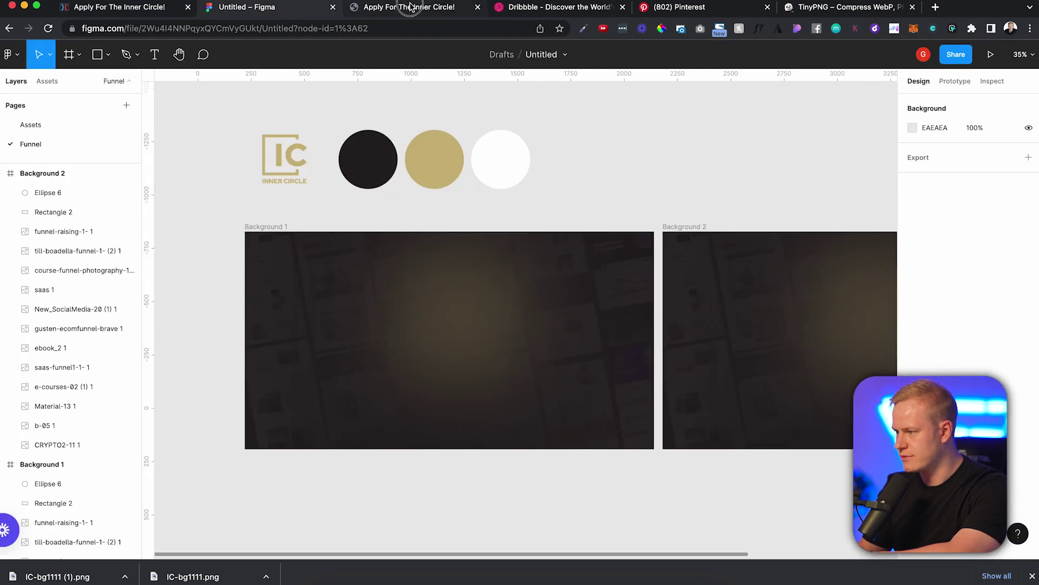
pyautogui.click(406, 7)
pyautogui.click(83, 8)
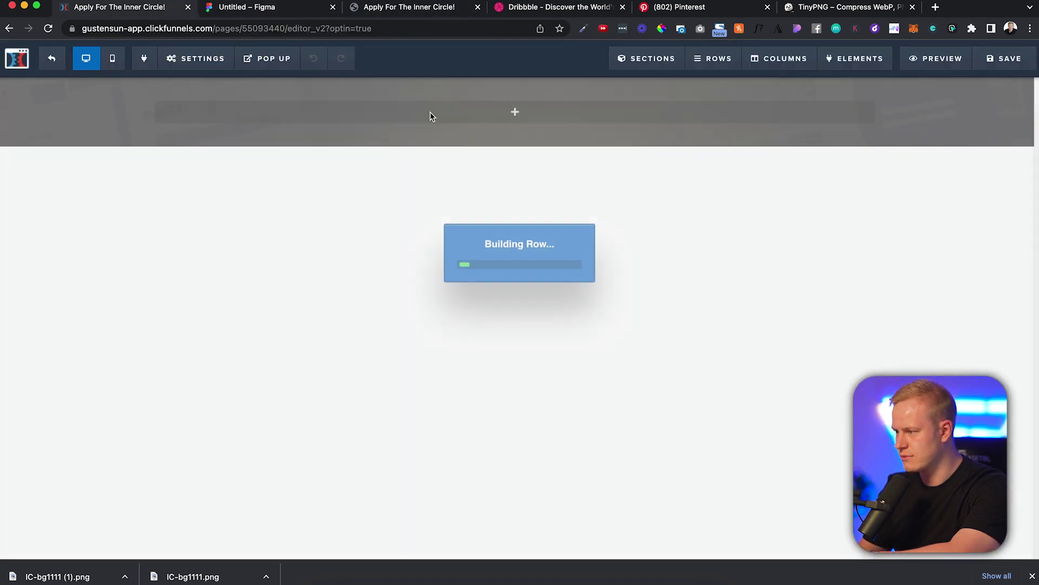
pyautogui.click(516, 113)
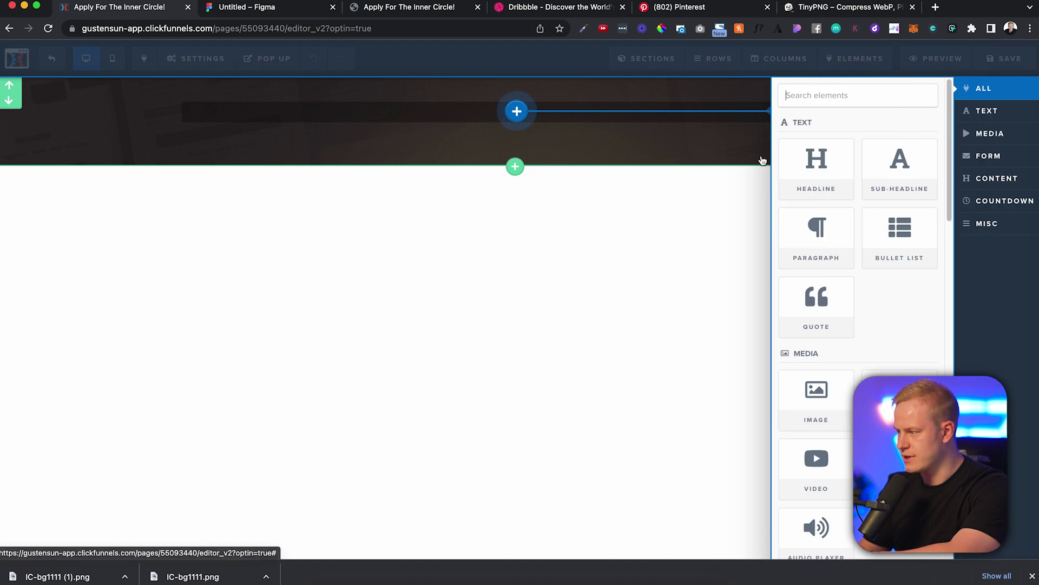
pyautogui.click(835, 189)
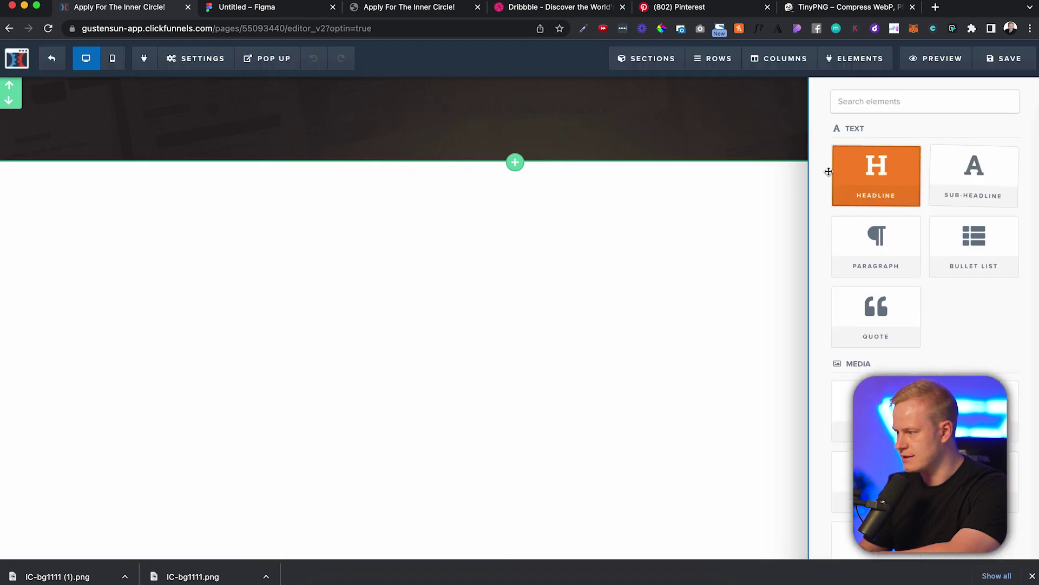
pyautogui.click(532, 111)
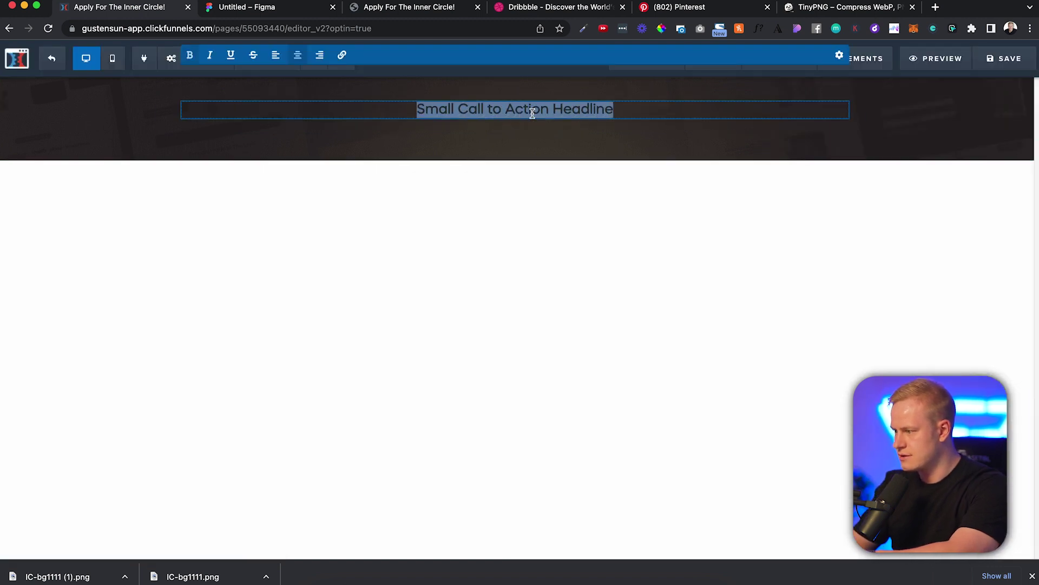
# Try gold and white row backgrounds, then leave the row background transparent
pyautogui.click(785, 95)
pyautogui.click(924, 261)
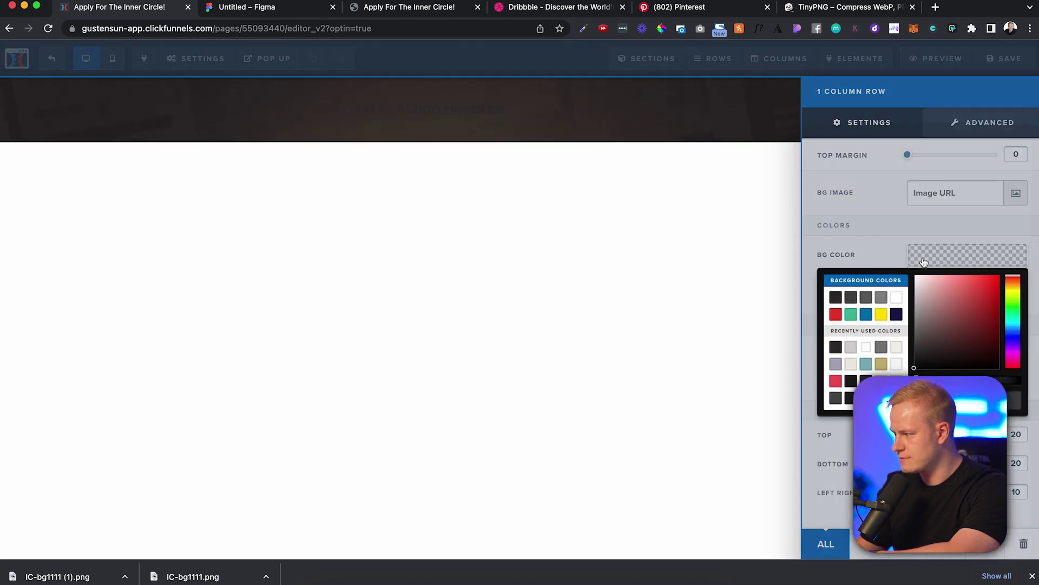
pyautogui.click(881, 364)
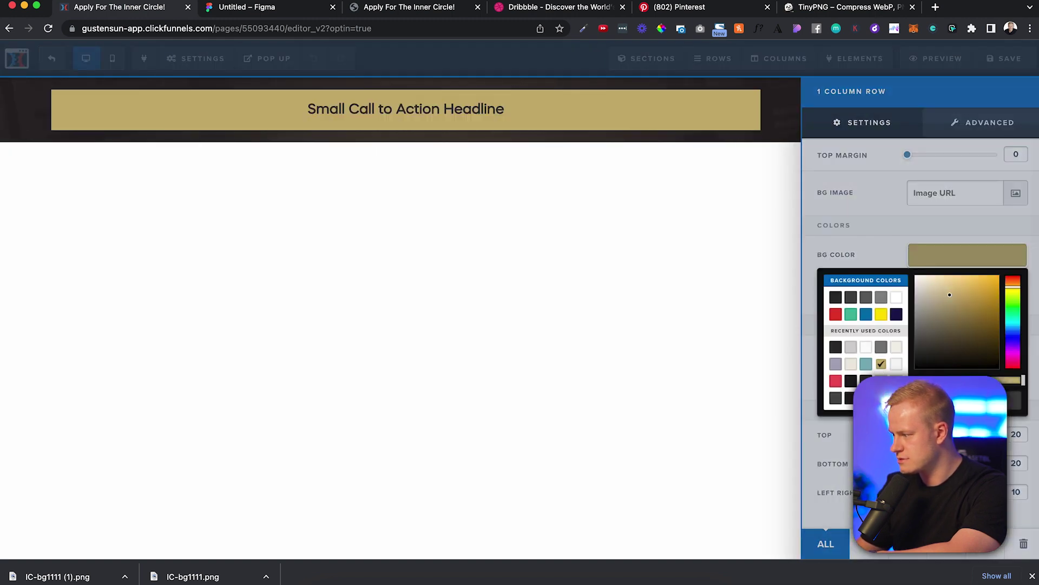
pyautogui.click(868, 223)
pyautogui.click(919, 253)
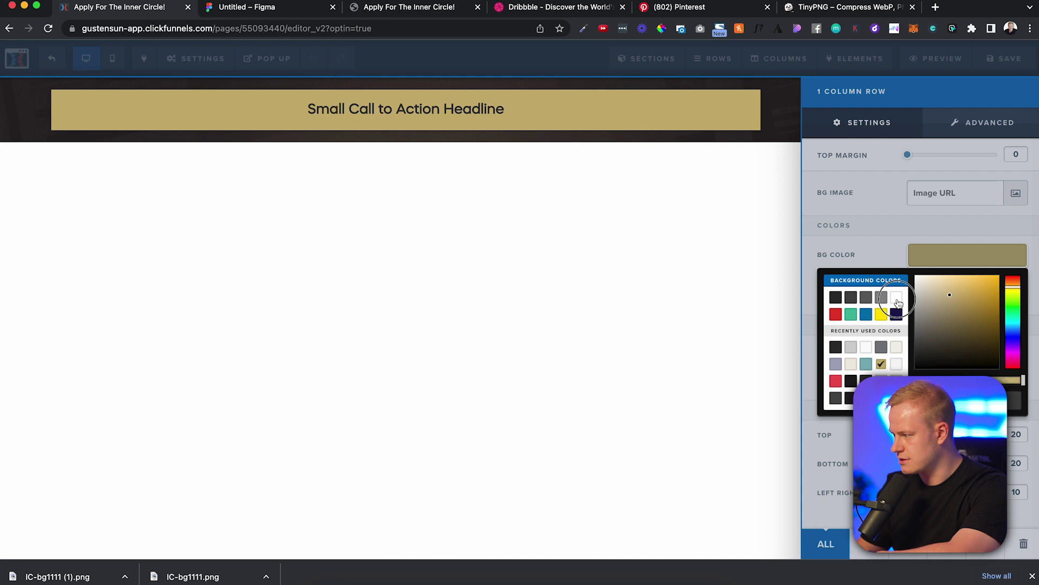
pyautogui.click(897, 299)
pyautogui.click(891, 375)
pyautogui.click(880, 228)
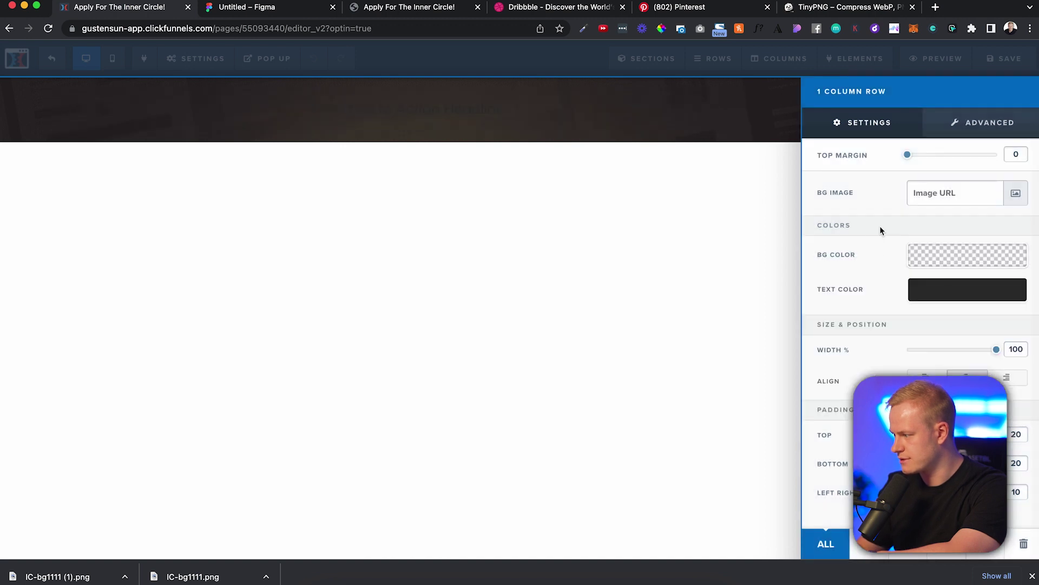
pyautogui.click(620, 225)
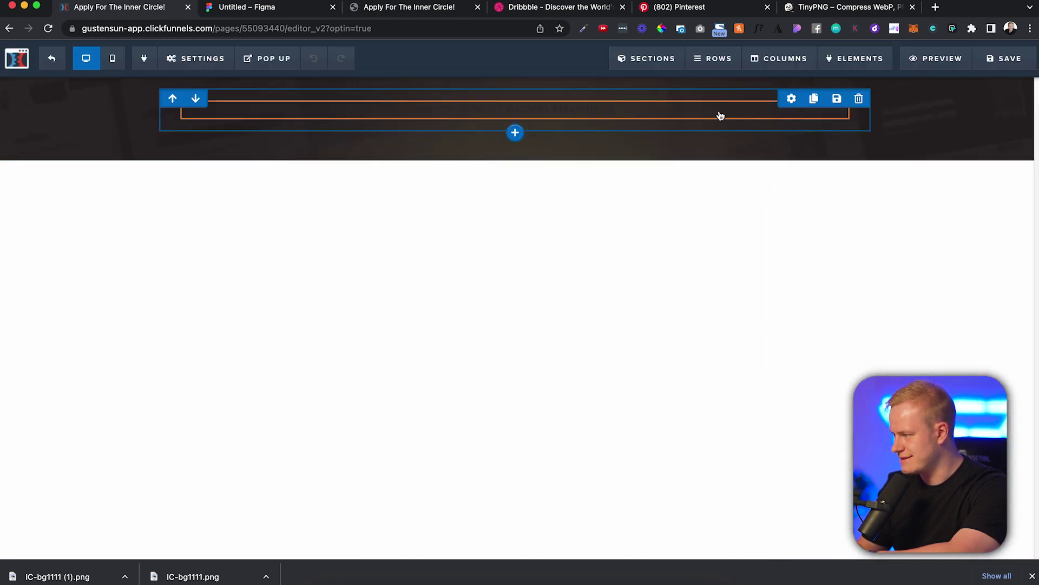
# Style the sub-headline with white text and bold colour, 22px size, uppercase, 1px spacing
pyautogui.click(789, 113)
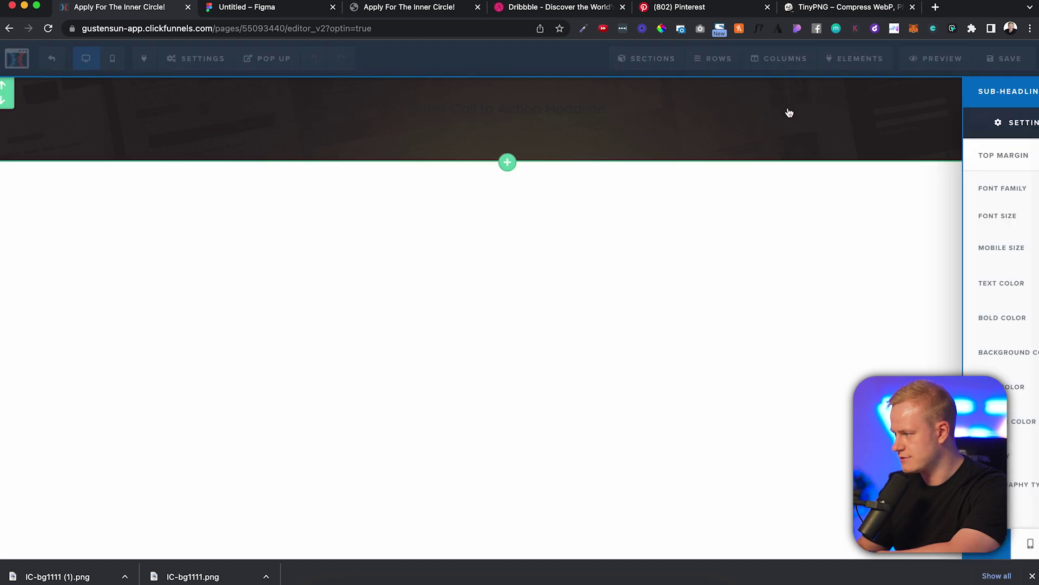
pyautogui.click(928, 283)
pyautogui.click(897, 327)
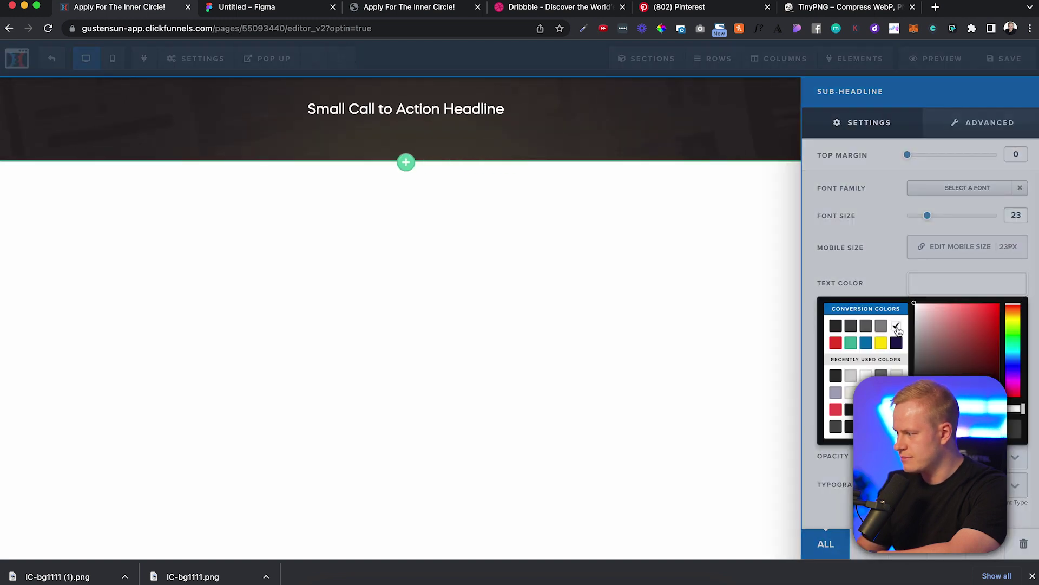
pyautogui.click(900, 271)
pyautogui.click(928, 318)
pyautogui.click(899, 359)
pyautogui.click(890, 292)
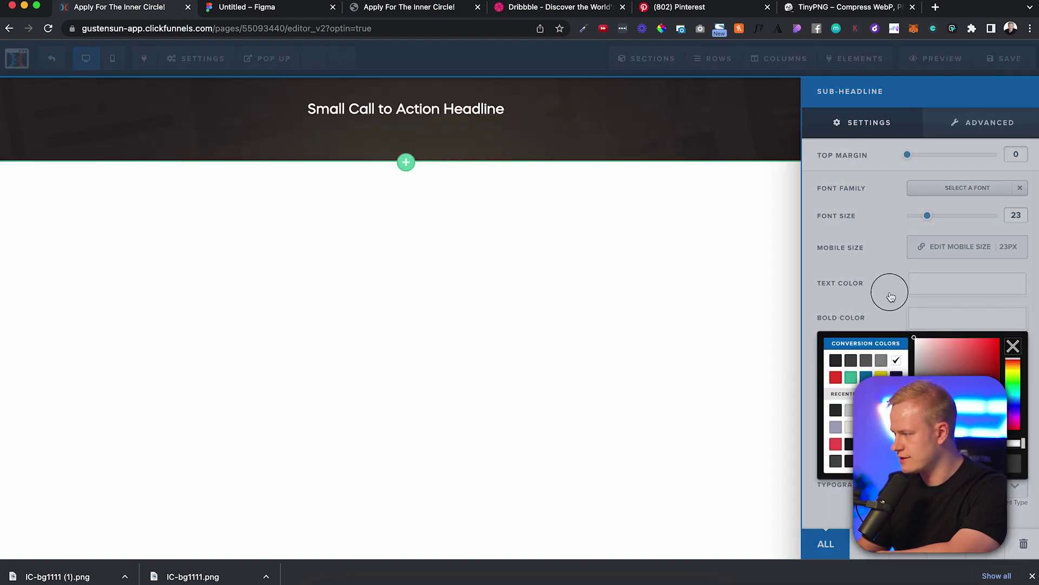
pyautogui.moveTo(928, 219); pyautogui.dragTo(926, 221)
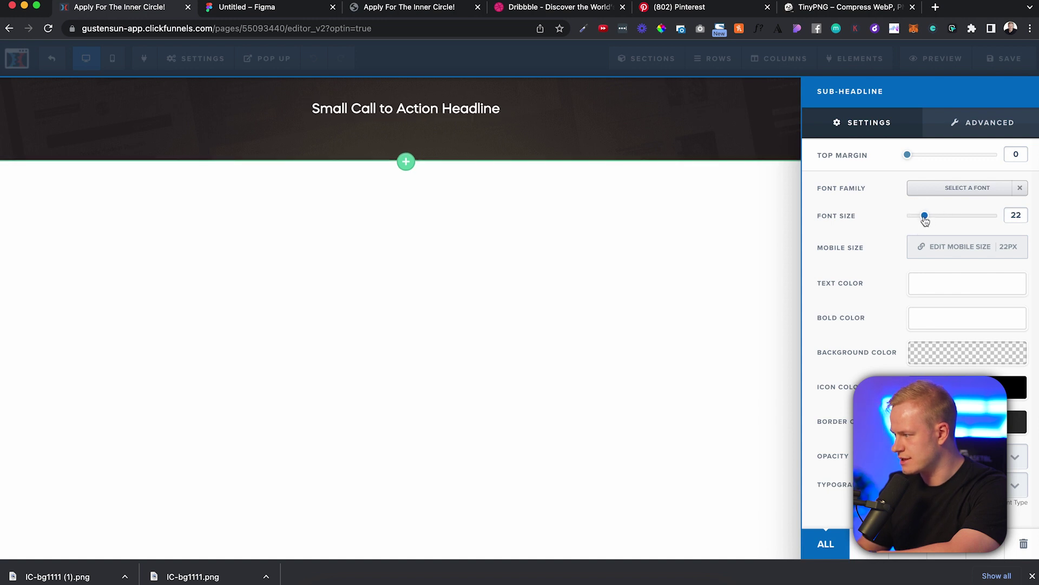
pyautogui.click(982, 122)
pyautogui.click(924, 227)
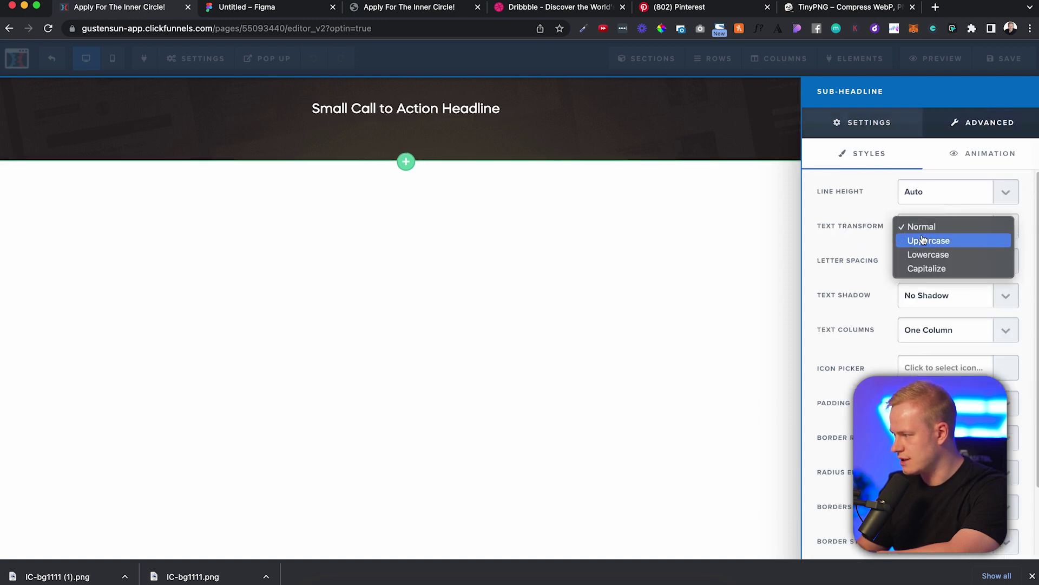
pyautogui.click(924, 239)
pyautogui.click(920, 263)
pyautogui.click(888, 193)
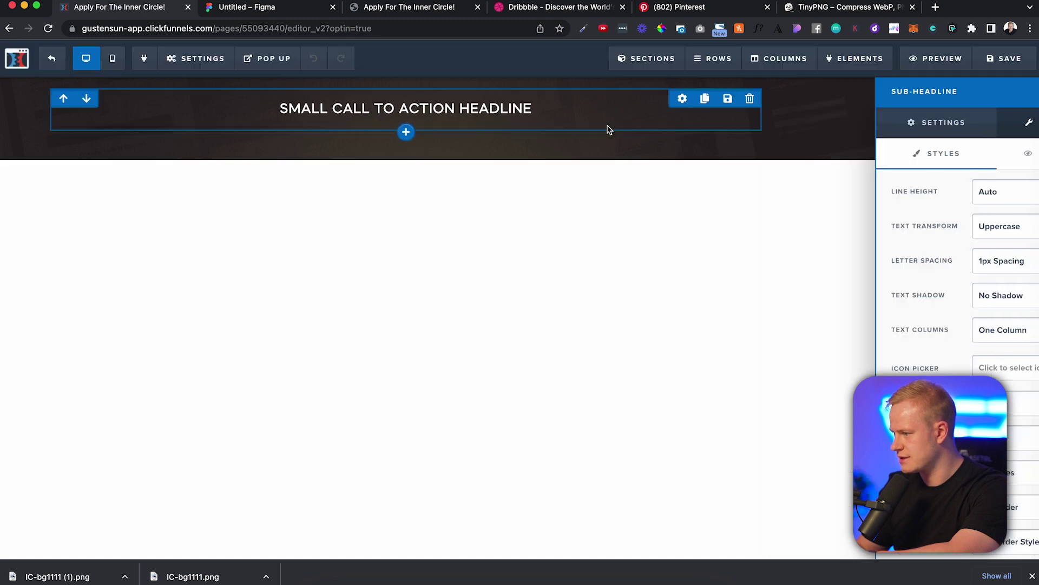
# Change the sub-headline text to 'WARNING: NOT ANOTHER COACHING PROGRAM // INSTEAD PARTNER WITH US'
pyautogui.click(550, 109)
pyautogui.doubleClick(550, 101)
pyautogui.hotkey('ctrl', 'a')
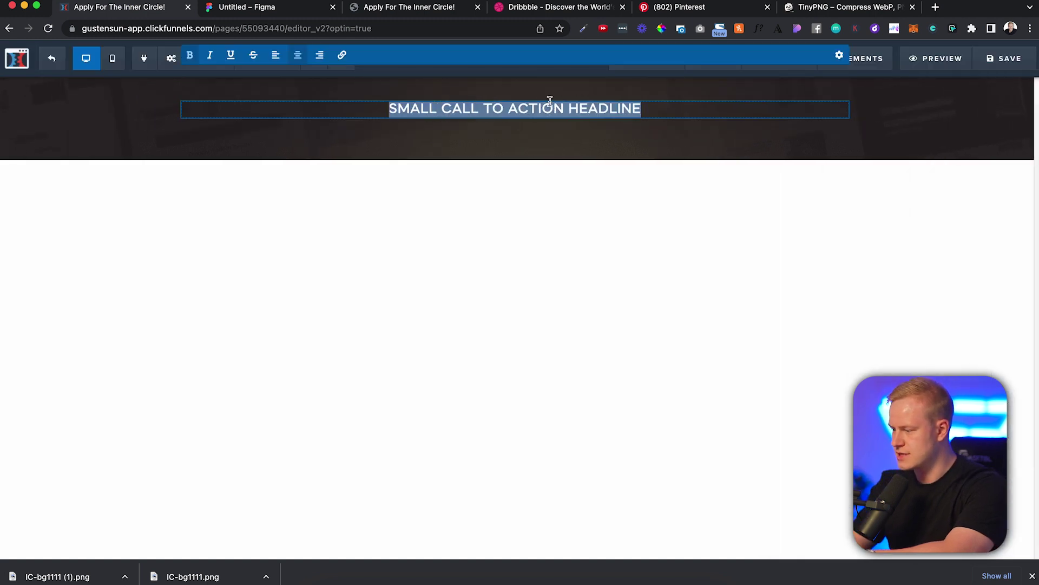
pyautogui.write('WARNING: N')
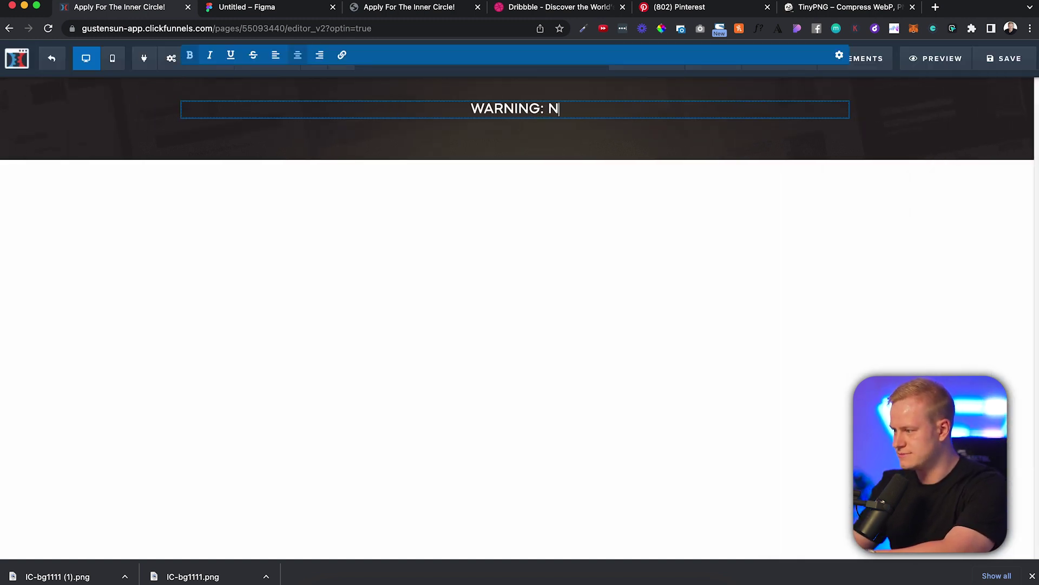
pyautogui.write('OT ANOTHER COACHING')
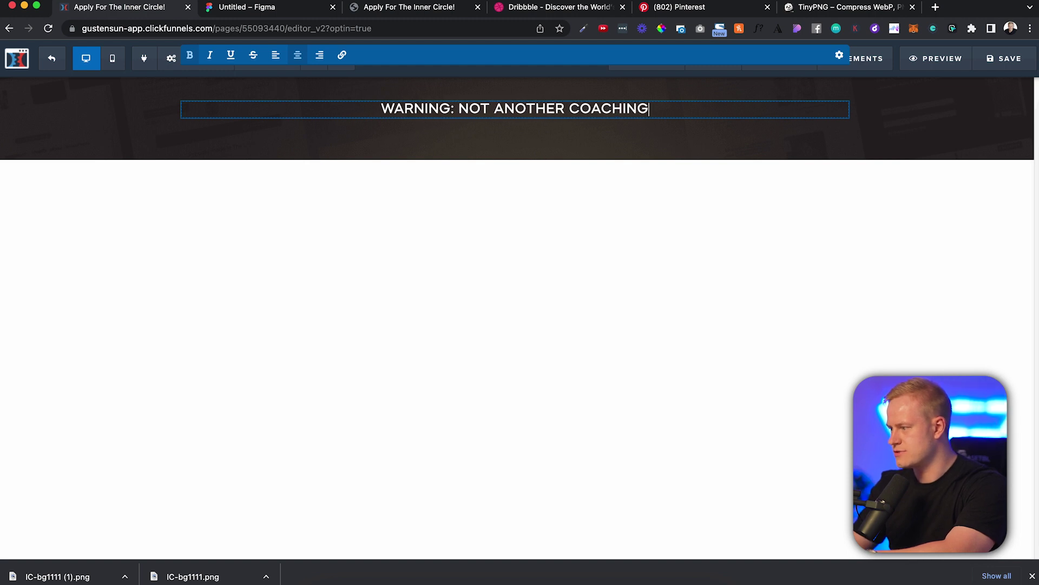
pyautogui.write(' PROGRAM // ')
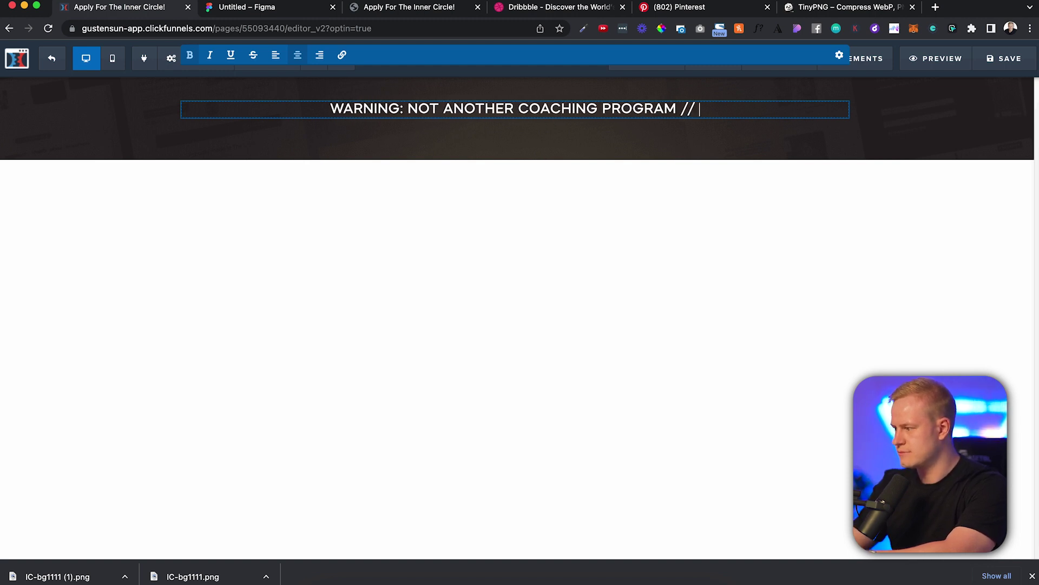
pyautogui.write('INSTEAD PARTNER WITH US')
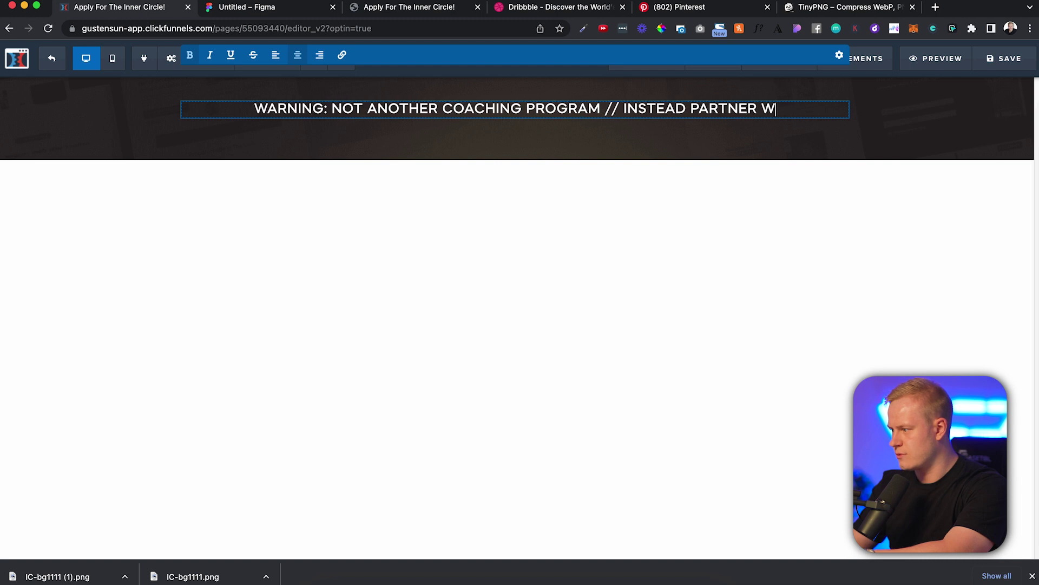
pyautogui.click(463, 197)
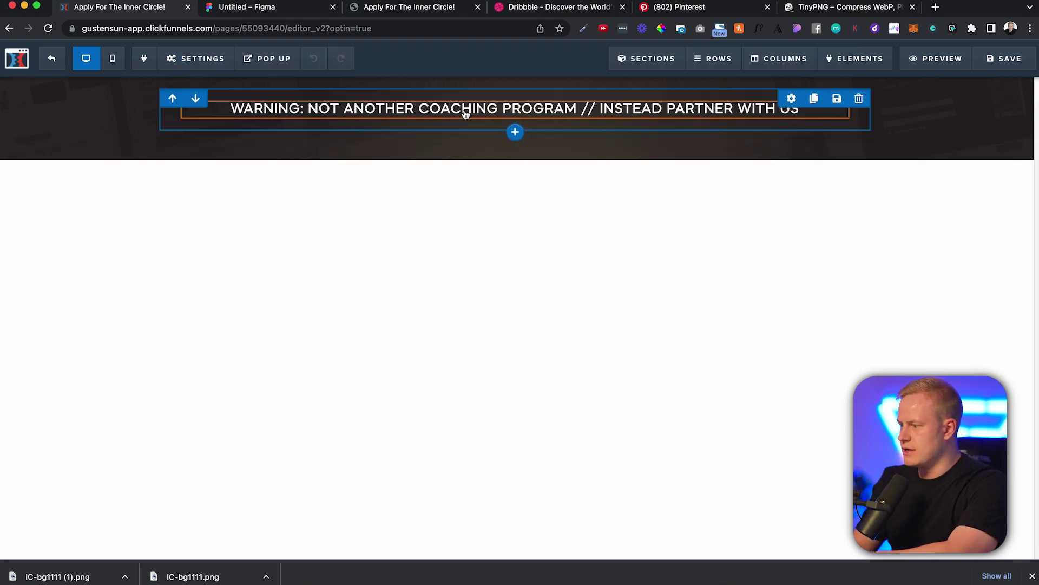
# Add a 58px headline below the sub-headline with white text and a gold bold colour
pyautogui.click(515, 142)
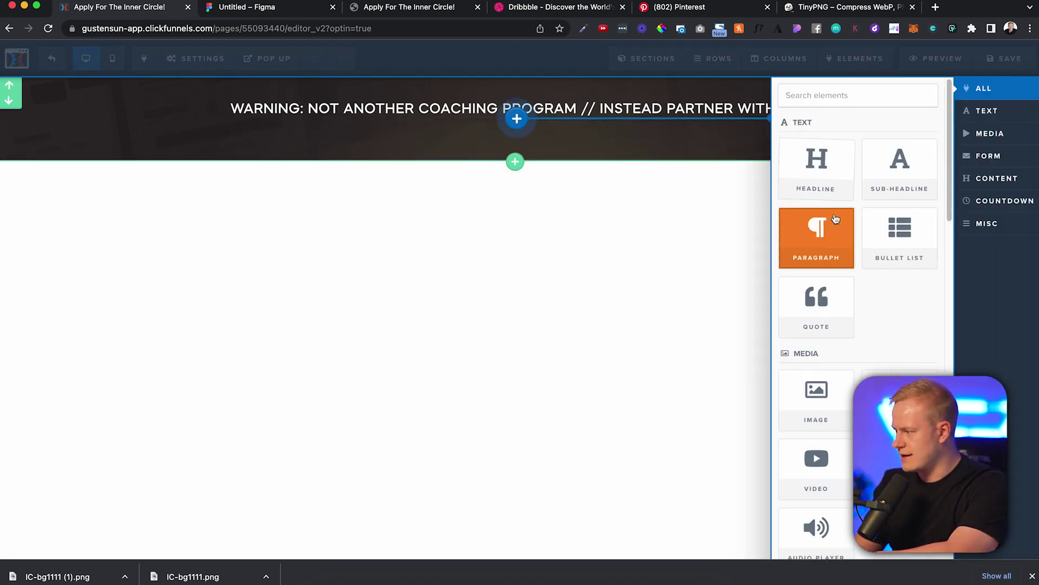
pyautogui.click(818, 170)
pyautogui.click(725, 133)
pyautogui.moveTo(942, 216); pyautogui.dragTo(976, 217)
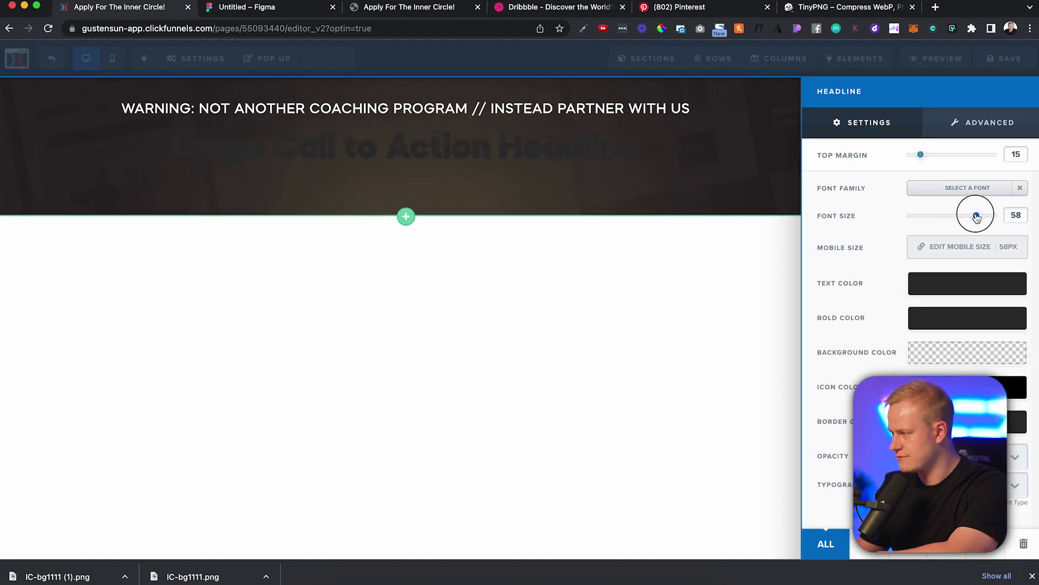
pyautogui.click(956, 282)
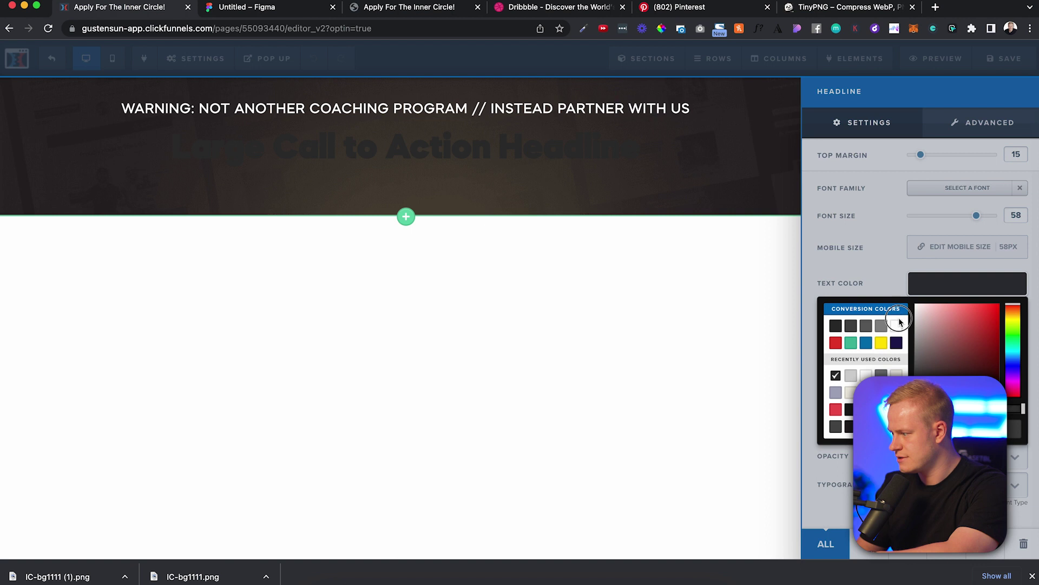
pyautogui.click(897, 327)
pyautogui.click(892, 282)
pyautogui.click(935, 319)
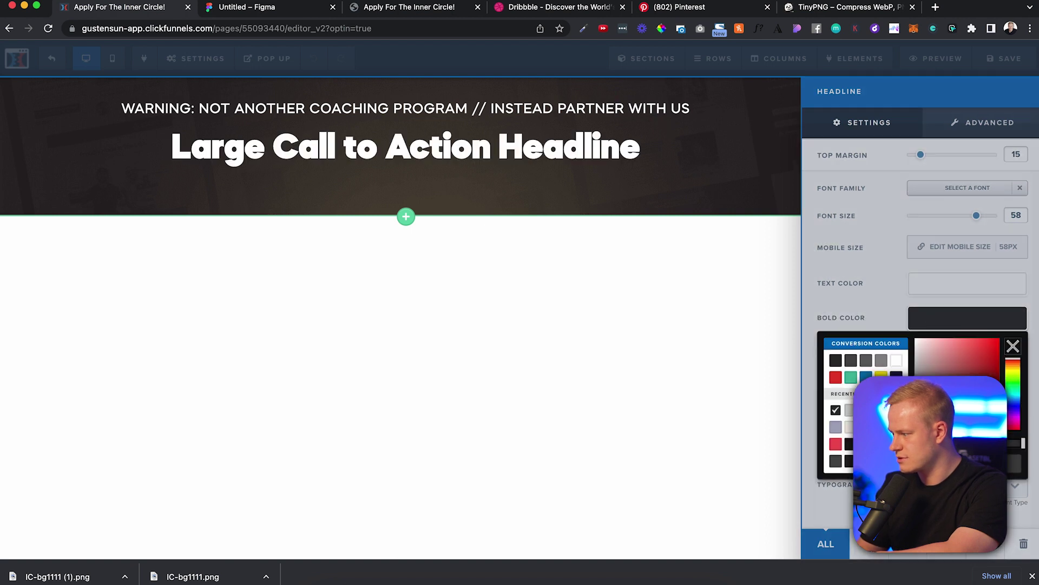
pyautogui.hotkey('ctrl', 'v')
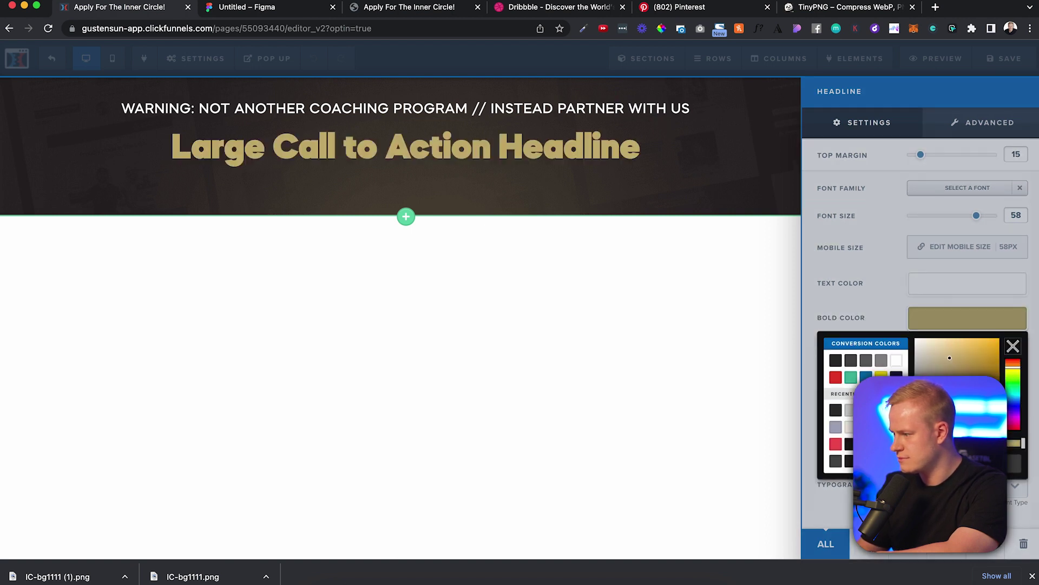
pyautogui.click(886, 310)
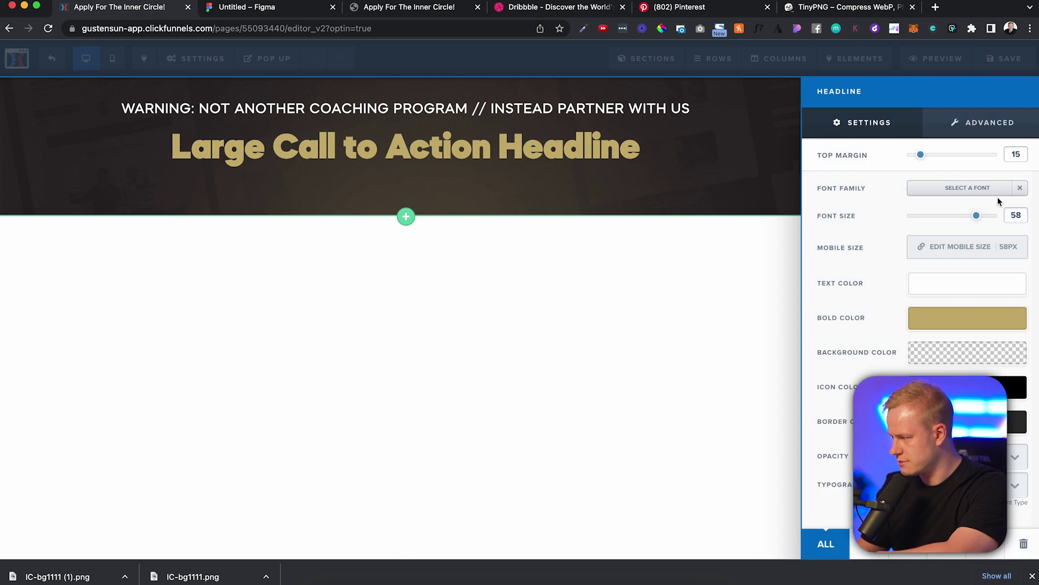
# Set the headline's mobile font size to 36px
pyautogui.click(961, 247)
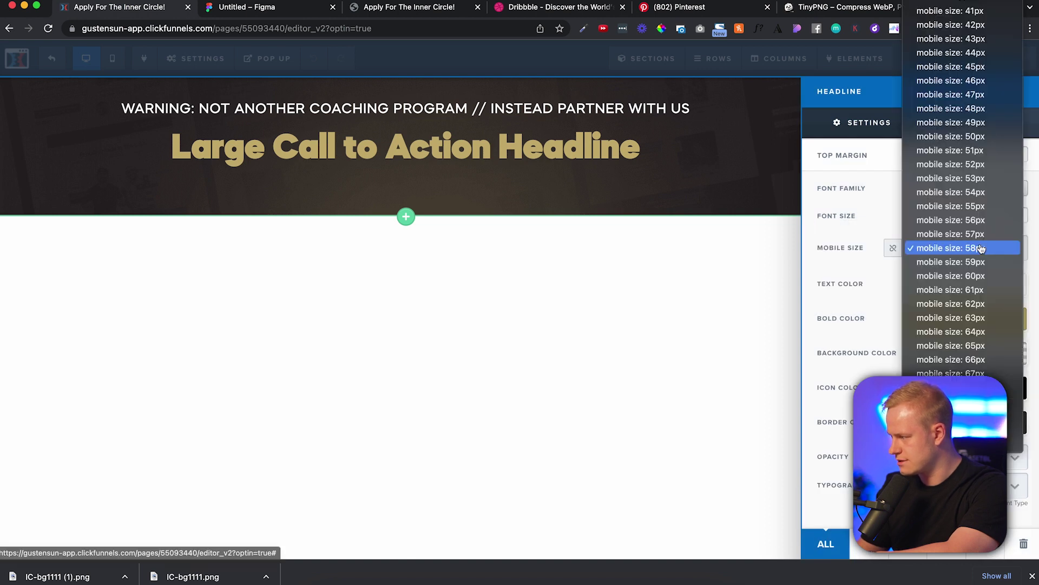
pyautogui.scroll(6, 967, 28)
pyautogui.click(969, 22)
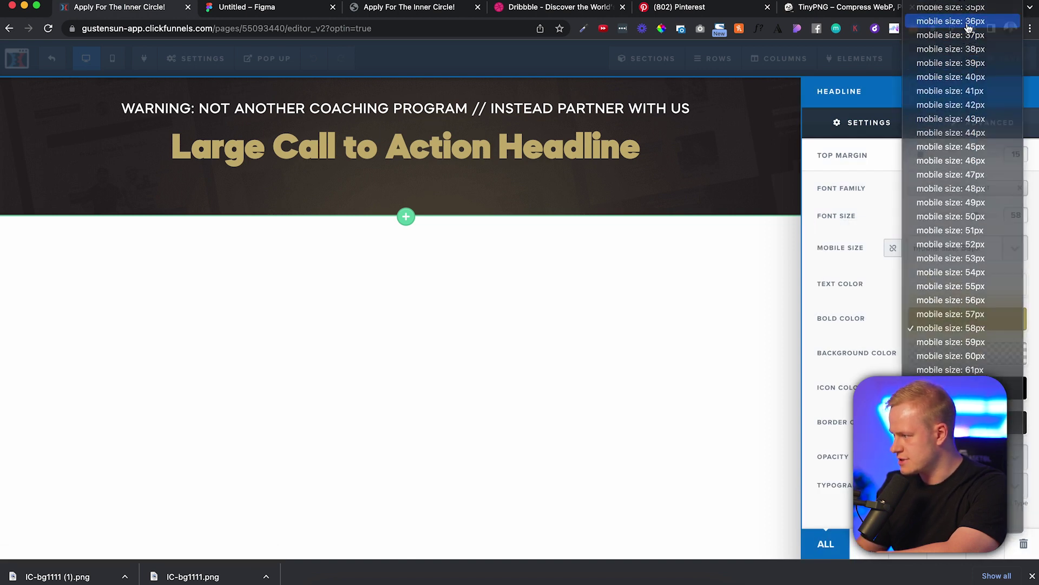
pyautogui.click(618, 108)
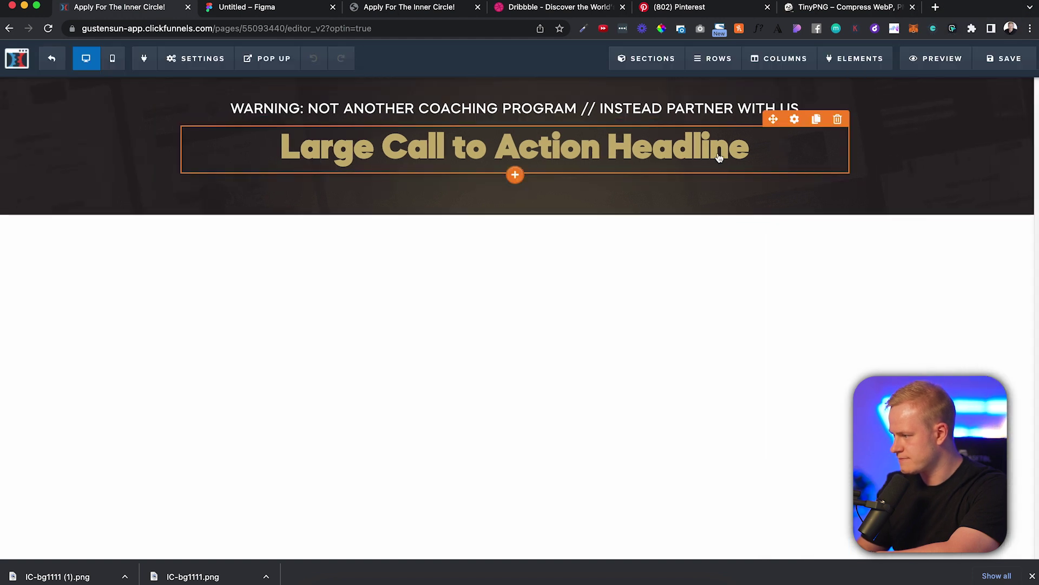
# Set the headline's Text Transform to Uppercase in Advanced styles
pyautogui.click(794, 119)
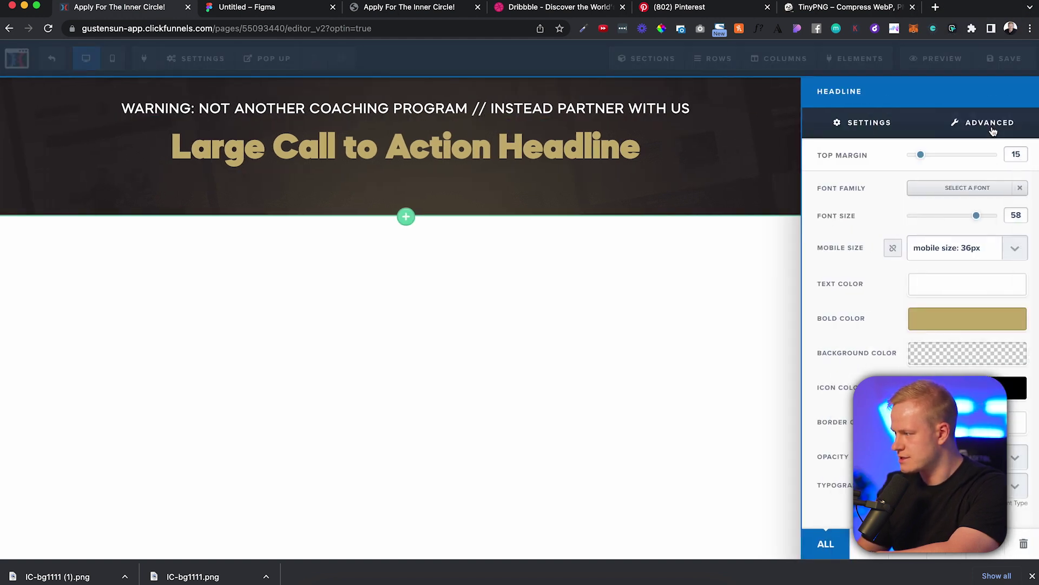
pyautogui.click(992, 128)
pyautogui.click(921, 227)
pyautogui.click(913, 239)
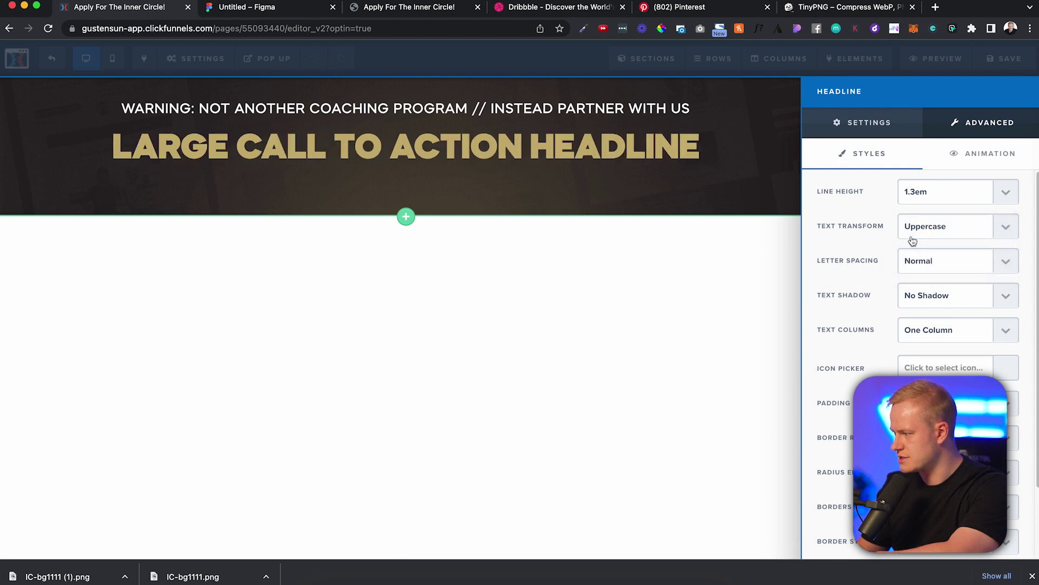
pyautogui.click(539, 215)
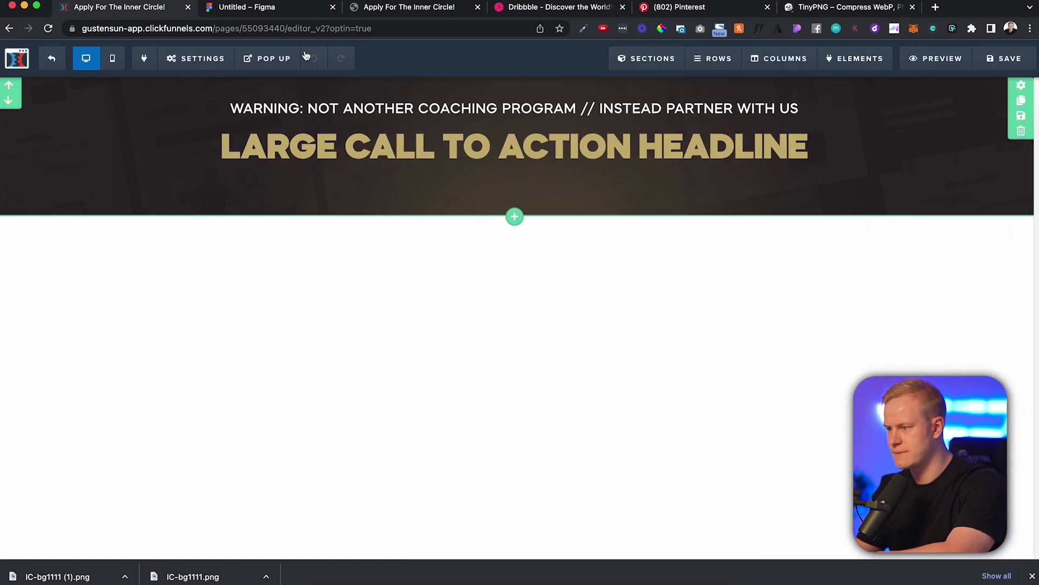
# Paste the reference page's 'THE #1 DONE-FOR-YOU FUNNEL AGENCY LAUNCH SYSTEM' into the ClickFunnels headline
pyautogui.click(247, 7)
pyautogui.click(412, 8)
pyautogui.tripleClick(399, 108)
pyautogui.press('super+c')
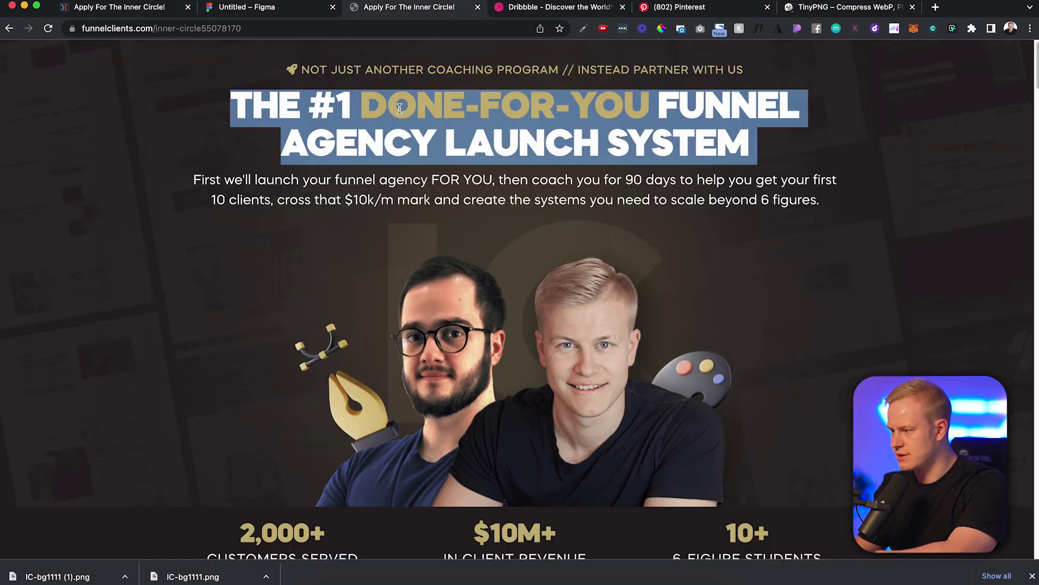
pyautogui.click(127, 12)
pyautogui.click(341, 162)
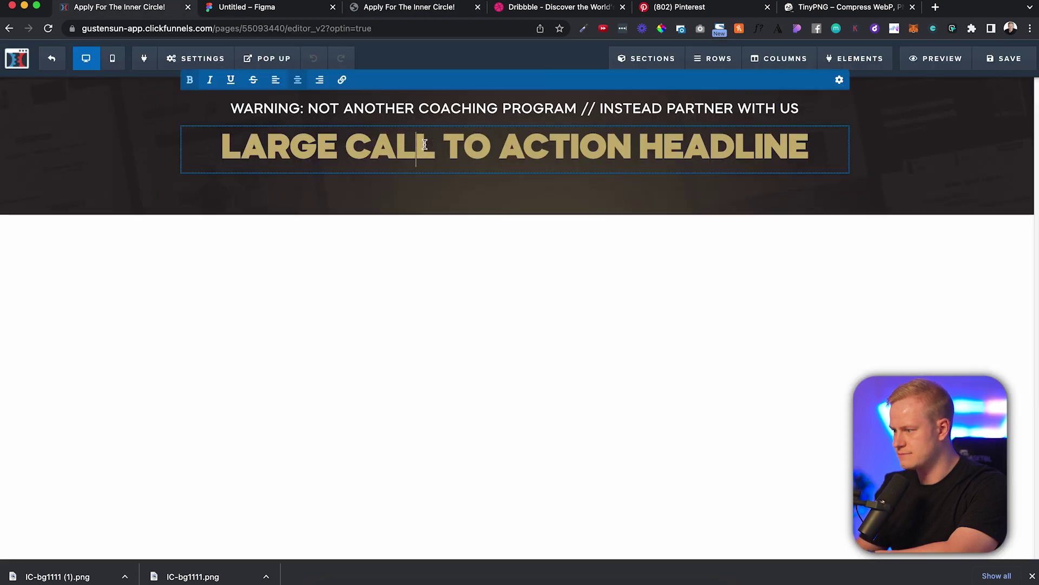
pyautogui.press('super+a')
pyautogui.press('super+v')
pyautogui.moveTo(297, 192); pyautogui.dragTo(742, 183)
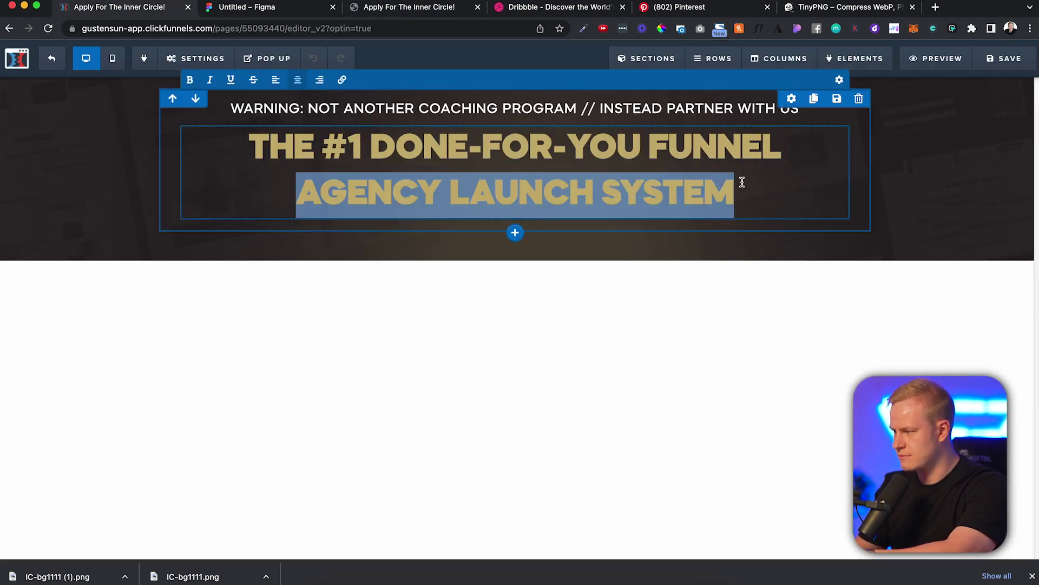
pyautogui.click(806, 142)
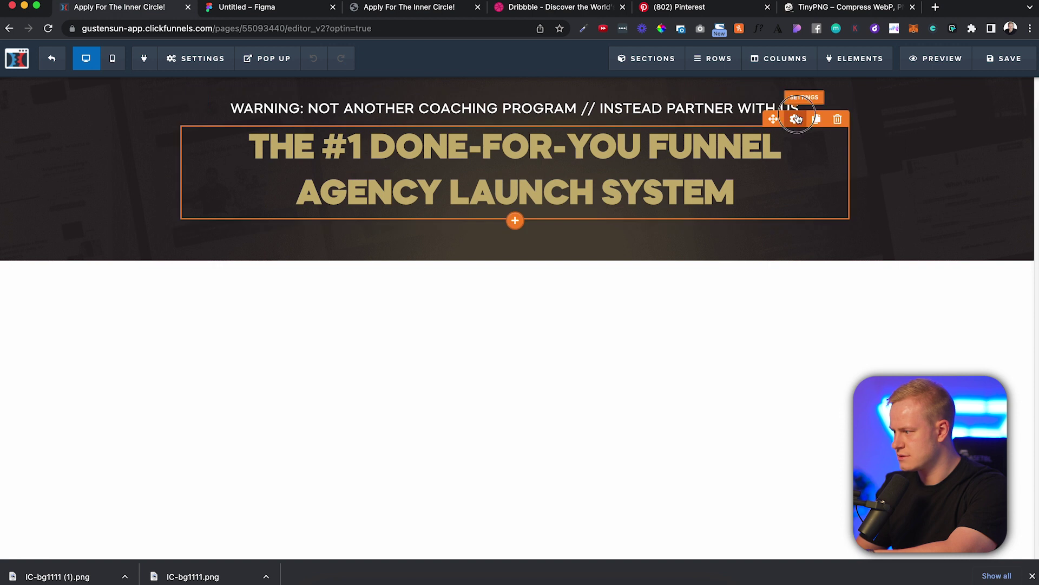
# Change the headline's bold colour to white
pyautogui.click(792, 115)
pyautogui.click(943, 322)
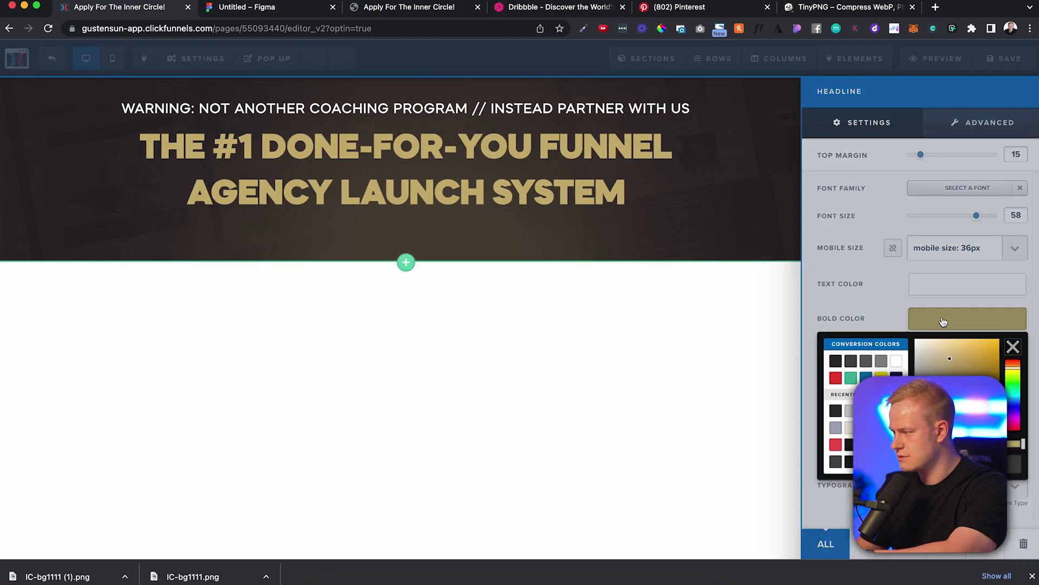
pyautogui.click(938, 287)
pyautogui.click(937, 286)
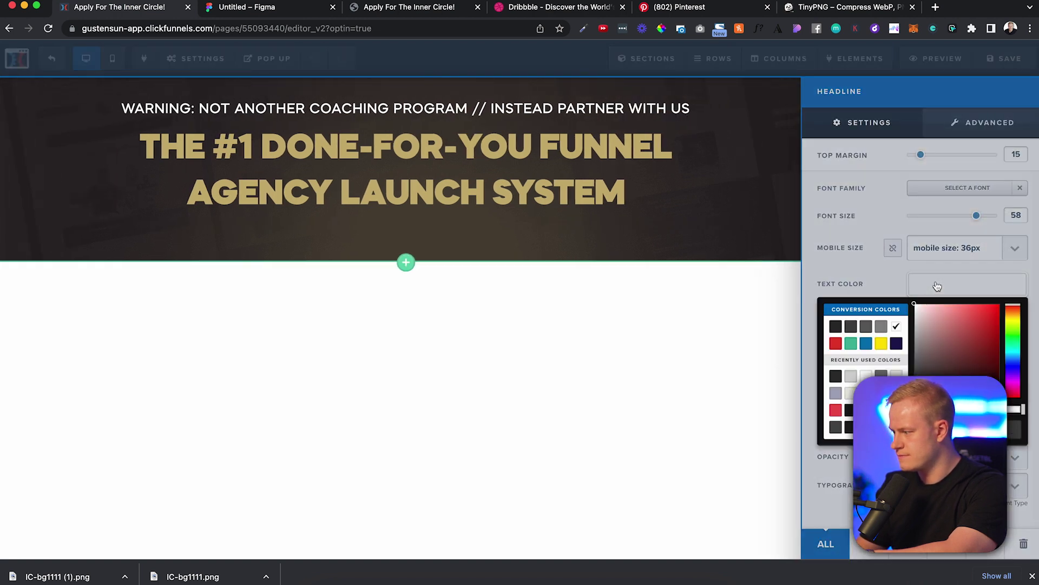
pyautogui.click(889, 281)
pyautogui.click(912, 323)
pyautogui.click(898, 362)
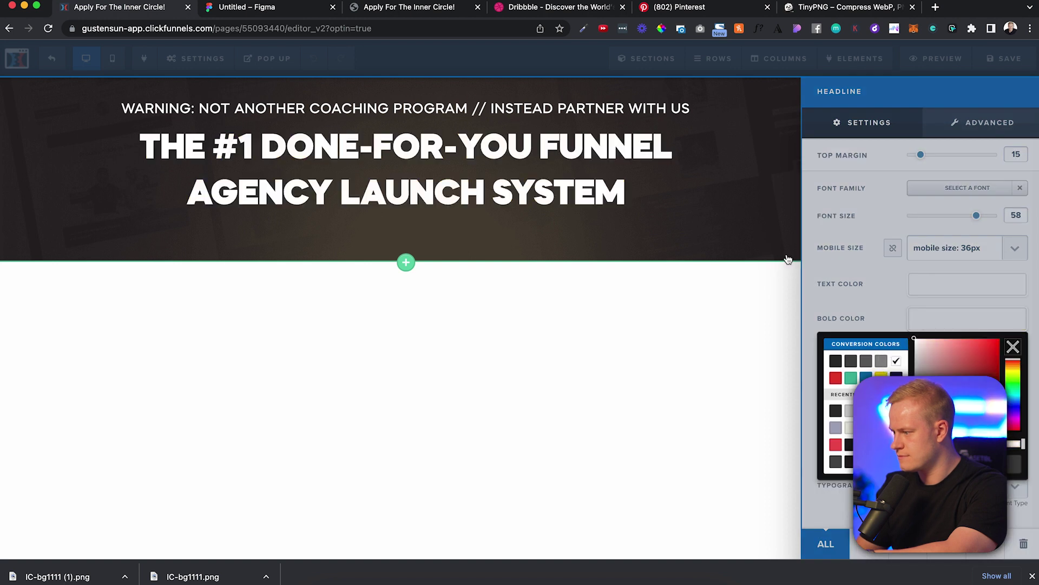
pyautogui.click(556, 153)
pyautogui.moveTo(380, 145); pyautogui.dragTo(646, 145)
pyautogui.click(833, 185)
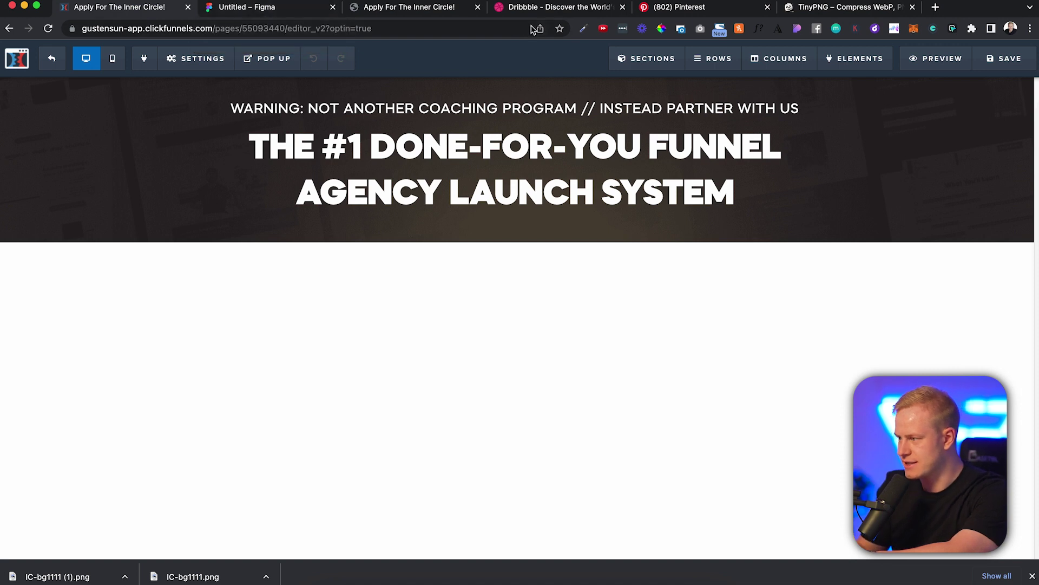
# Compare the headline with the gold DONE-FOR-YOU words on the live reference page
pyautogui.click(454, 13)
pyautogui.click(395, 123)
pyautogui.moveTo(361, 103); pyautogui.dragTo(623, 104)
pyautogui.click(643, 104)
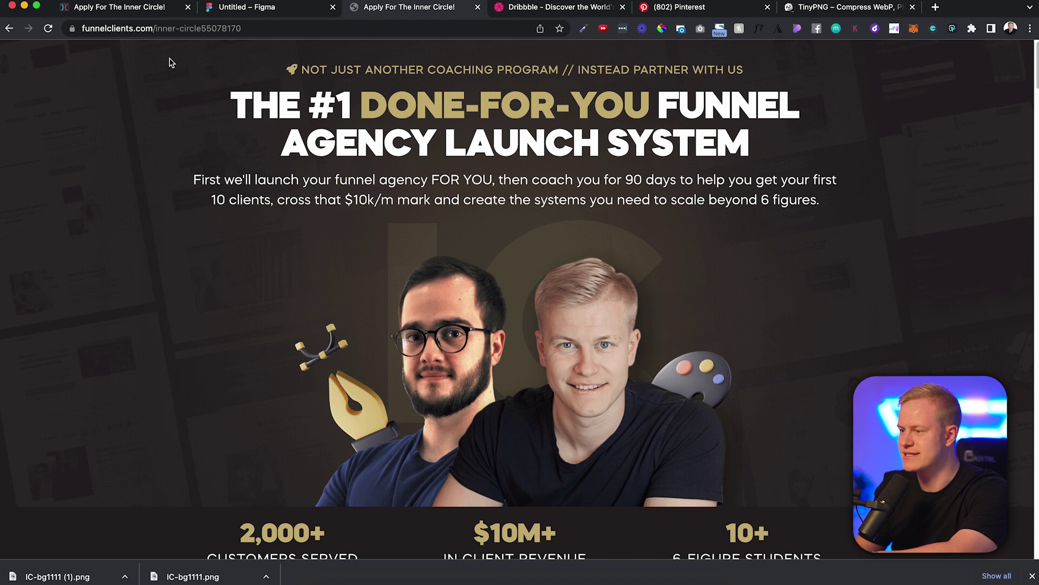
pyautogui.click(154, 16)
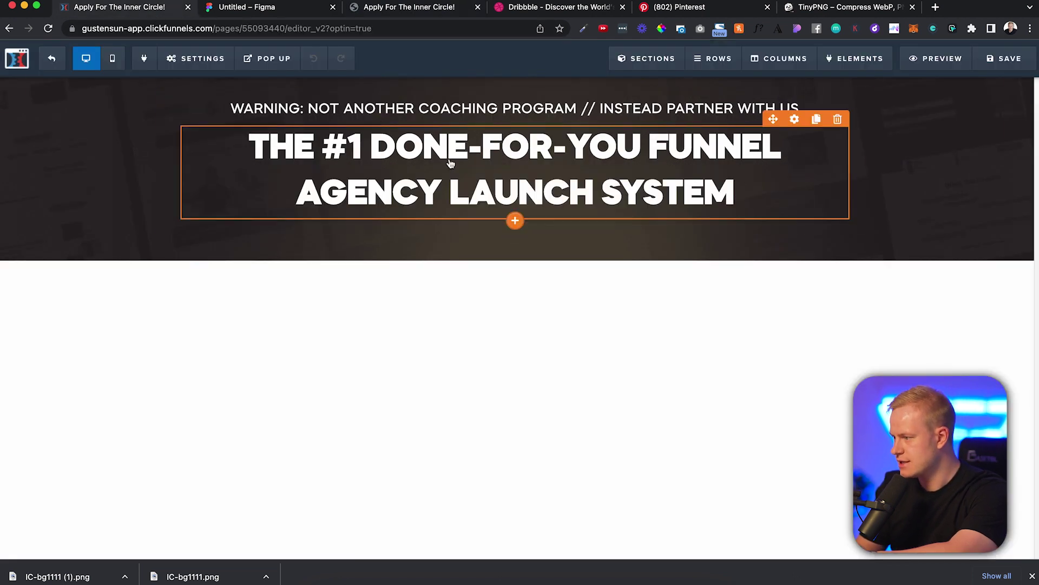
# Add a white sub-headline under the headline
pyautogui.click(515, 220)
pyautogui.click(899, 165)
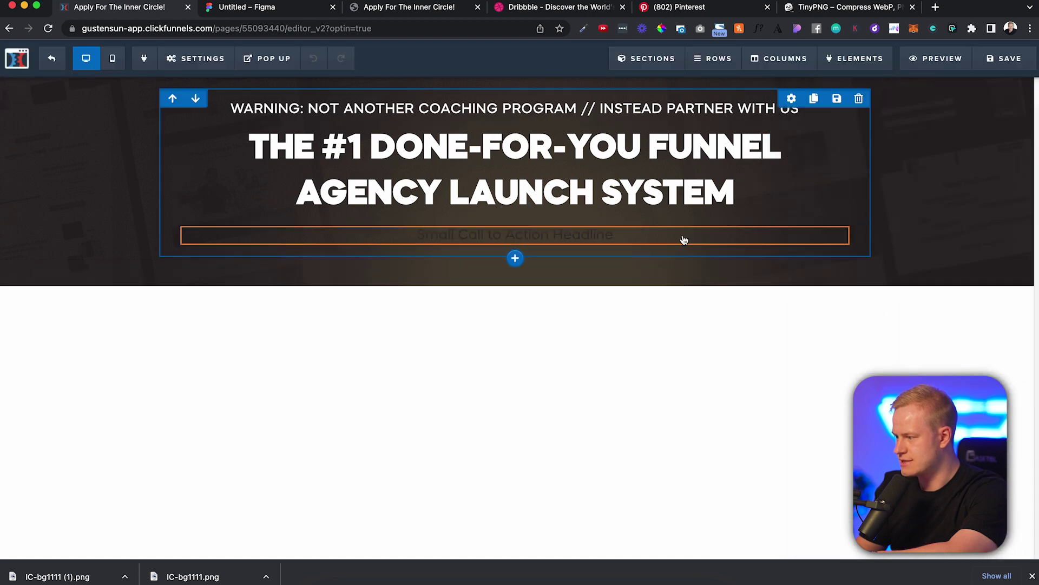
pyautogui.click(968, 283)
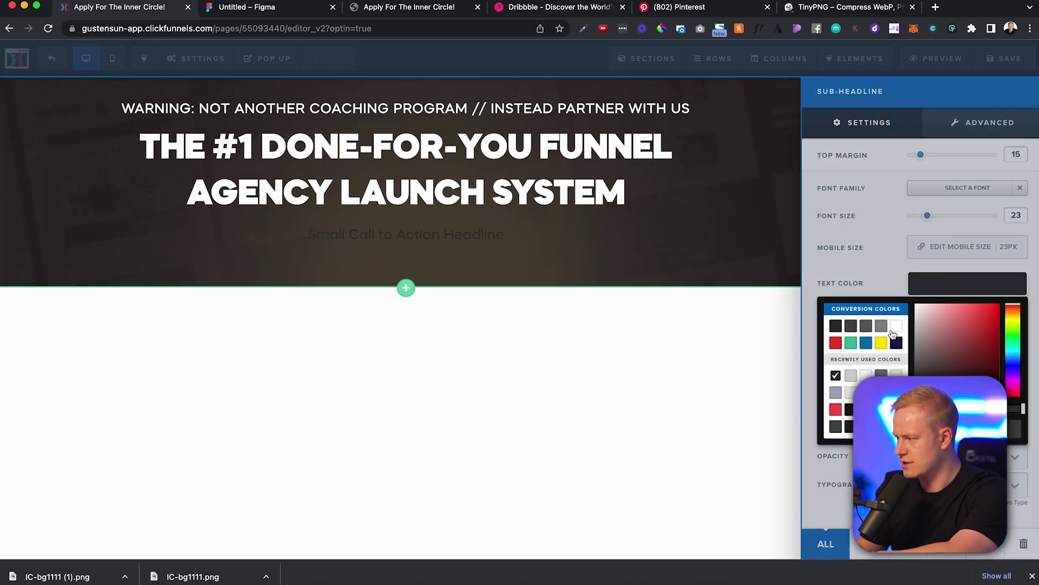
pyautogui.click(893, 334)
pyautogui.click(629, 278)
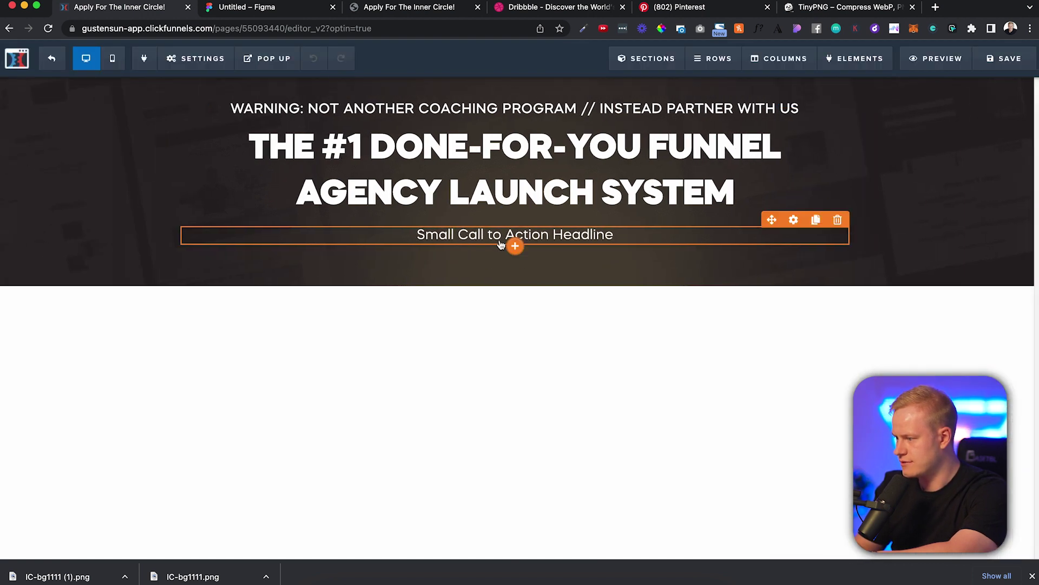
# Move the paragraph element's Lorem ipsum text into the sub-headline
pyautogui.click(516, 245)
pyautogui.click(817, 238)
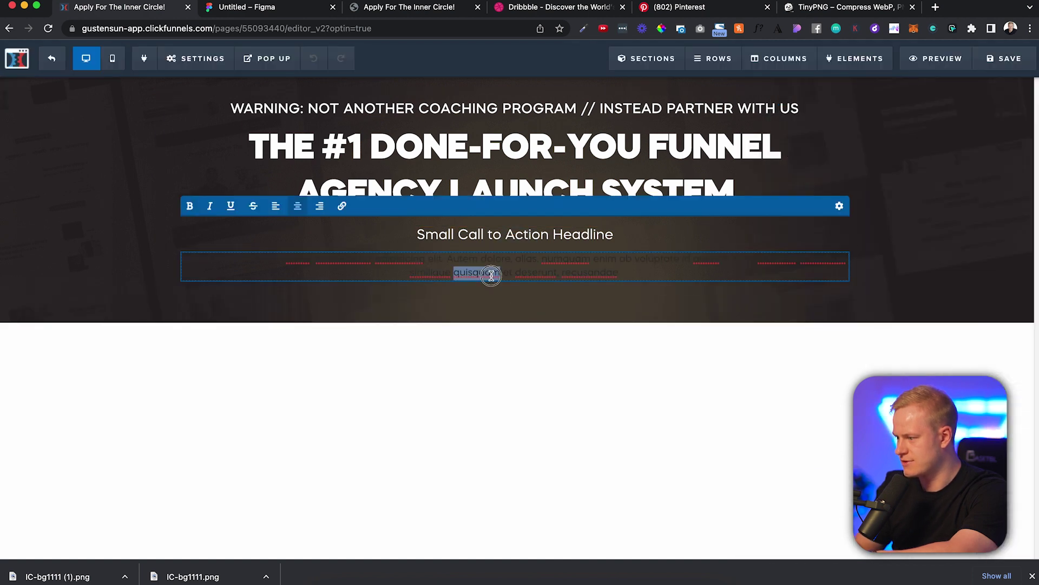
pyautogui.press('BackSpace')
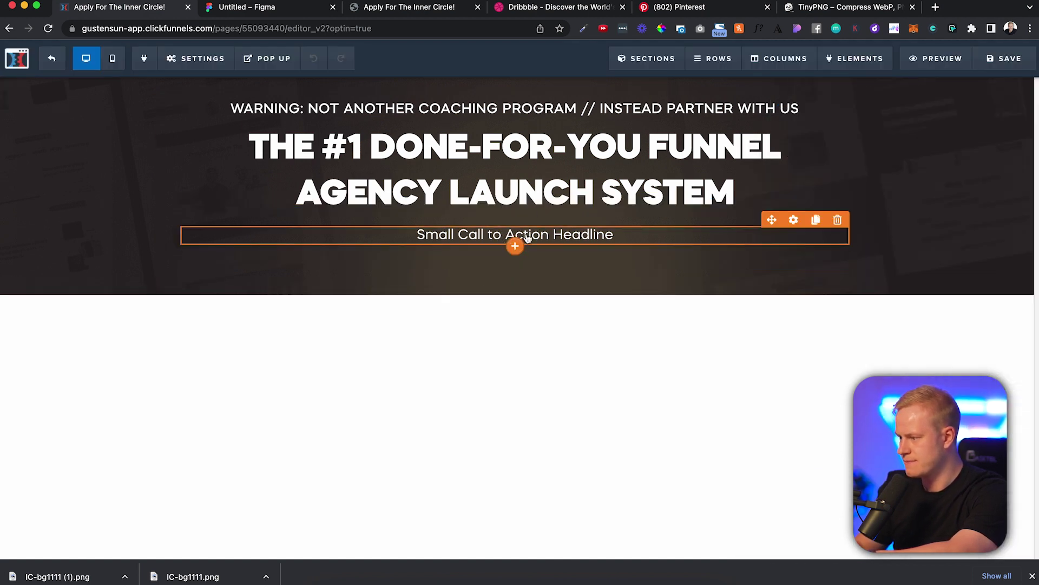
pyautogui.tripleClick(527, 234)
pyautogui.write('Lorem ipsum dolor sit amet, consectetur adipisicing elit. Autem dolore, alias, numquam enim ab voluptate id quam harum ducimus cupiditate similique quisquam et deserunt, recusandae.')
pyautogui.click(618, 290)
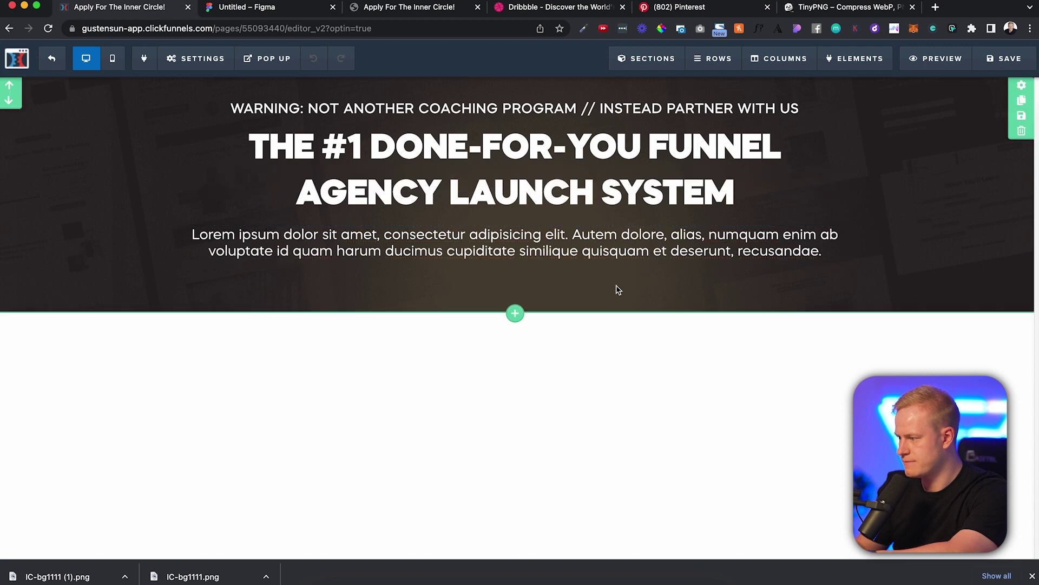
# Give the sub-headline an 18px mobile size and top margin 10, and narrow the hero row to 90%
pyautogui.click(831, 251)
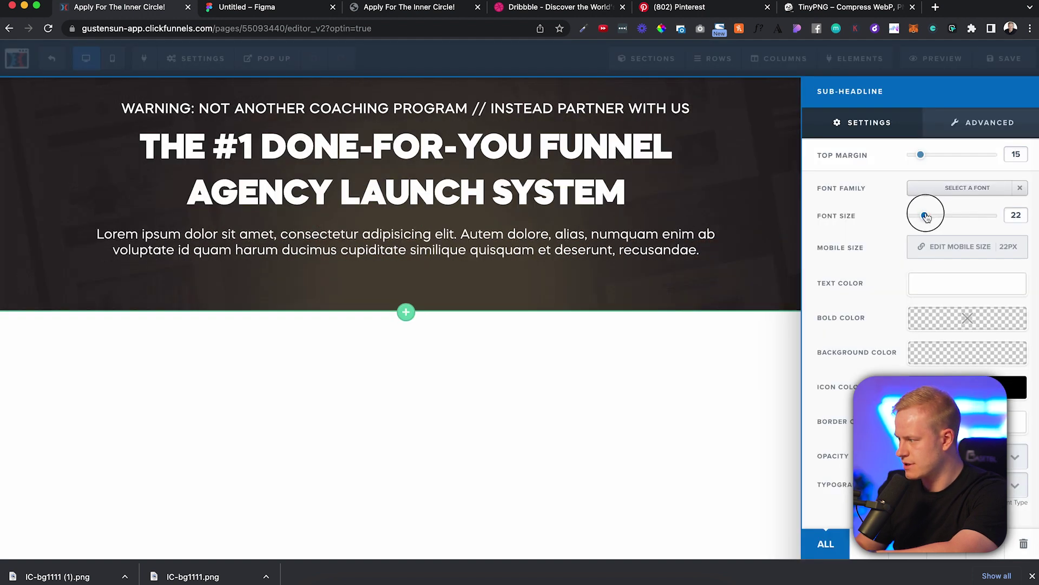
pyautogui.click(961, 246)
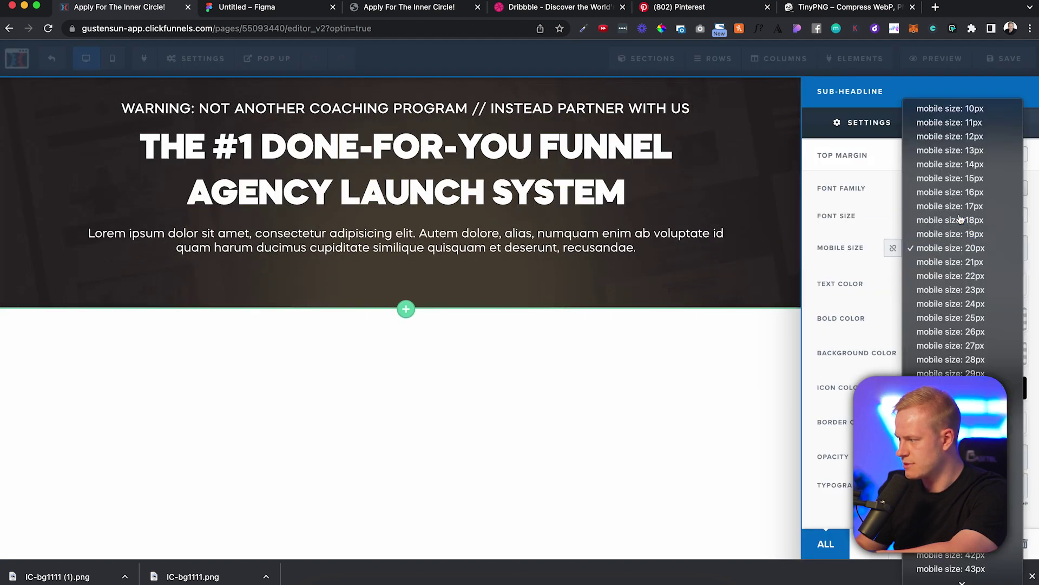
pyautogui.click(953, 219)
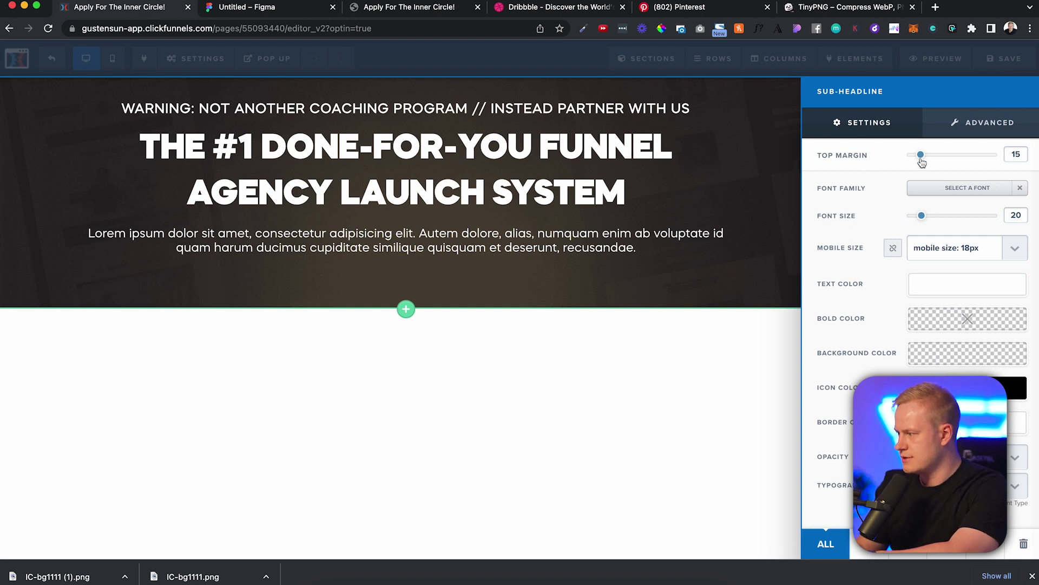
pyautogui.moveTo(920, 159); pyautogui.dragTo(919, 160)
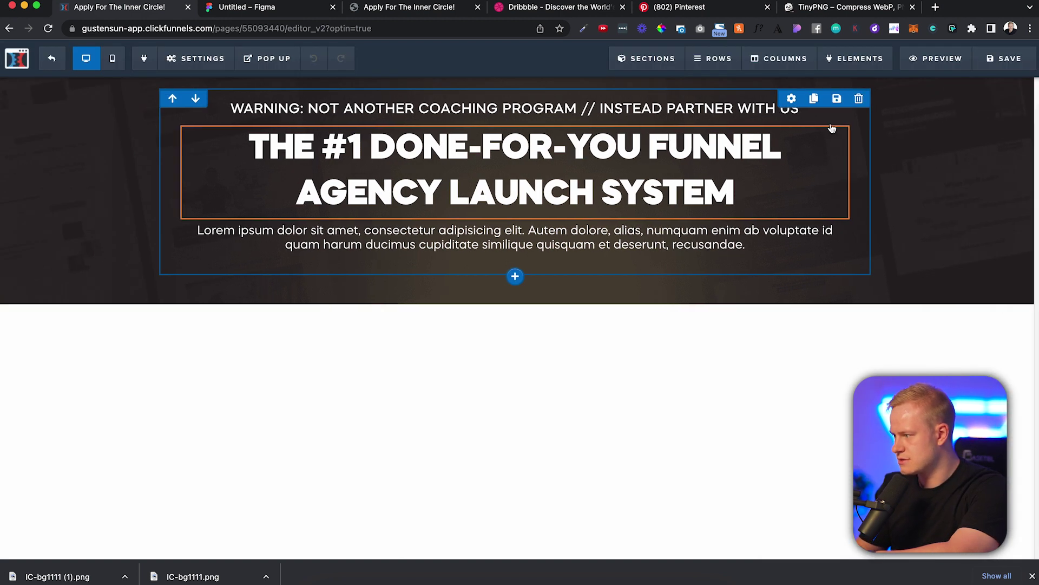
pyautogui.click(791, 98)
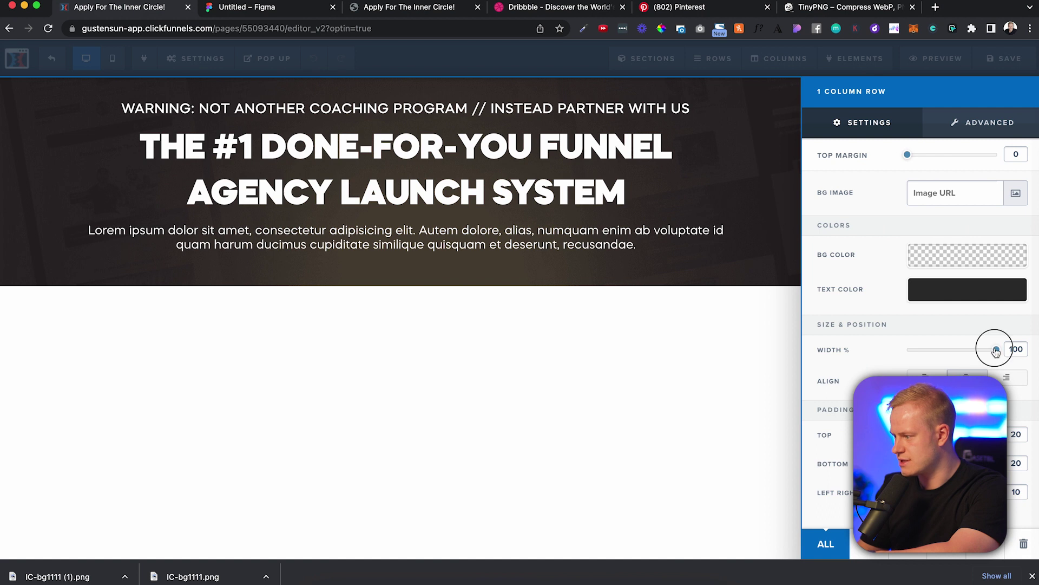
pyautogui.moveTo(996, 351)
pyautogui.mouseDown()
pyautogui.moveTo(973, 346)
pyautogui.moveTo(982, 349)
pyautogui.mouseUp()
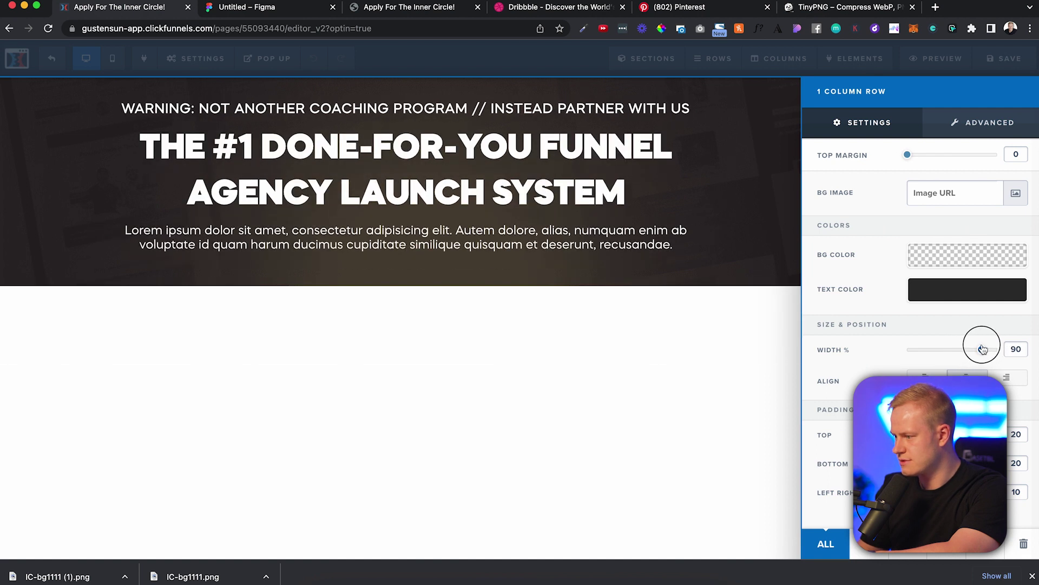
# Set the lorem ipsum paragraph's line height to 1.5em in Advanced styles
pyautogui.click(666, 241)
pyautogui.click(768, 216)
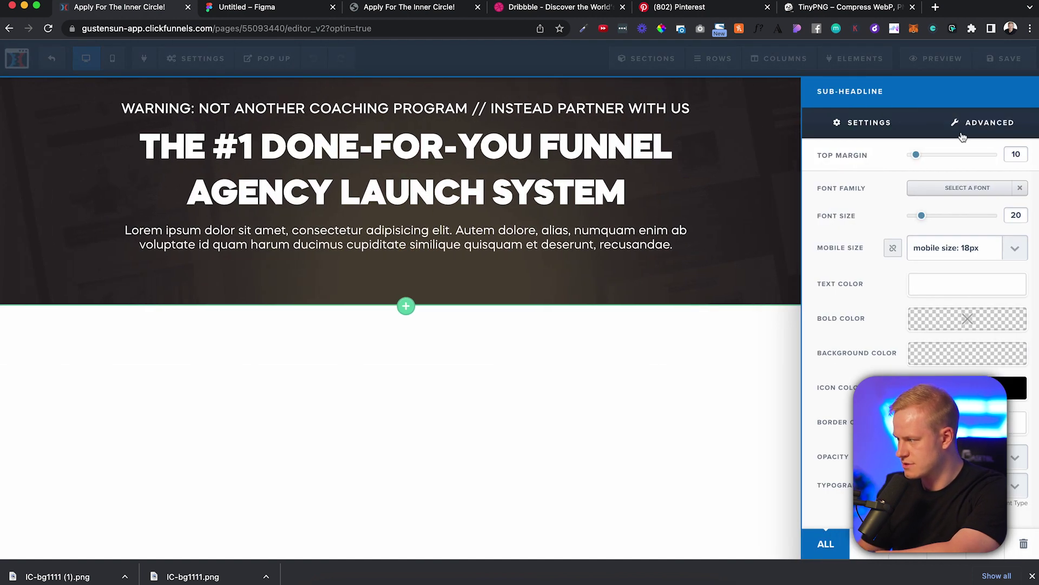
pyautogui.click(980, 122)
pyautogui.click(953, 191)
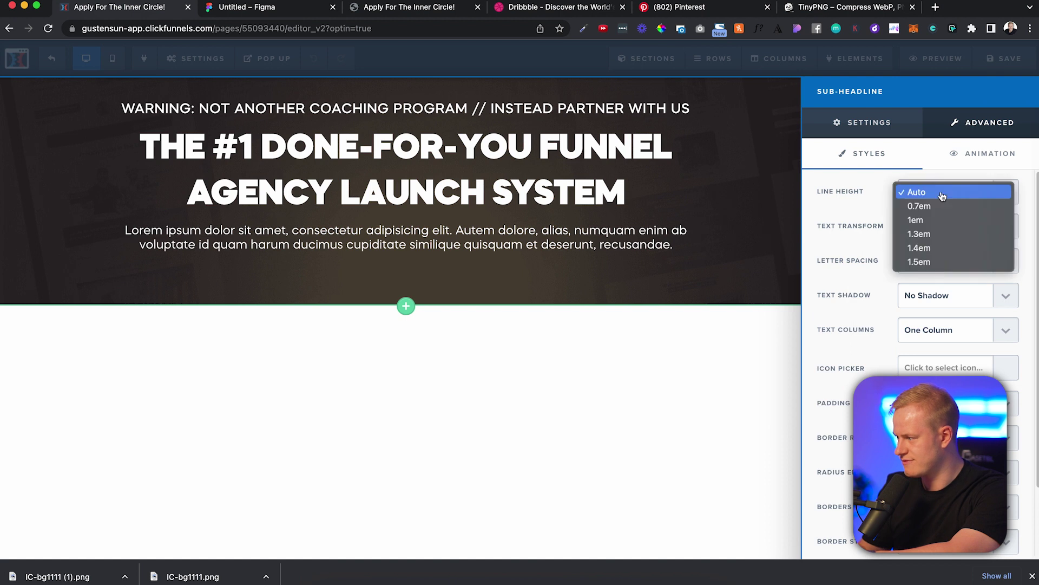
pyautogui.click(928, 264)
pyautogui.click(590, 261)
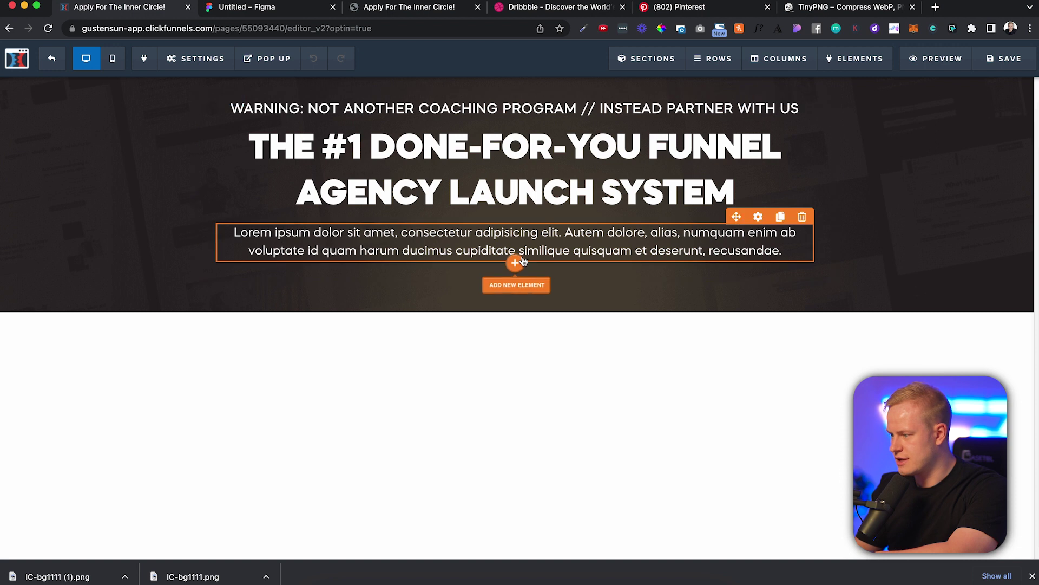
# Check the live reference page, then open the Figma file's Assets page with the portraits in view
pyautogui.click(517, 261)
pyautogui.press('super+2')
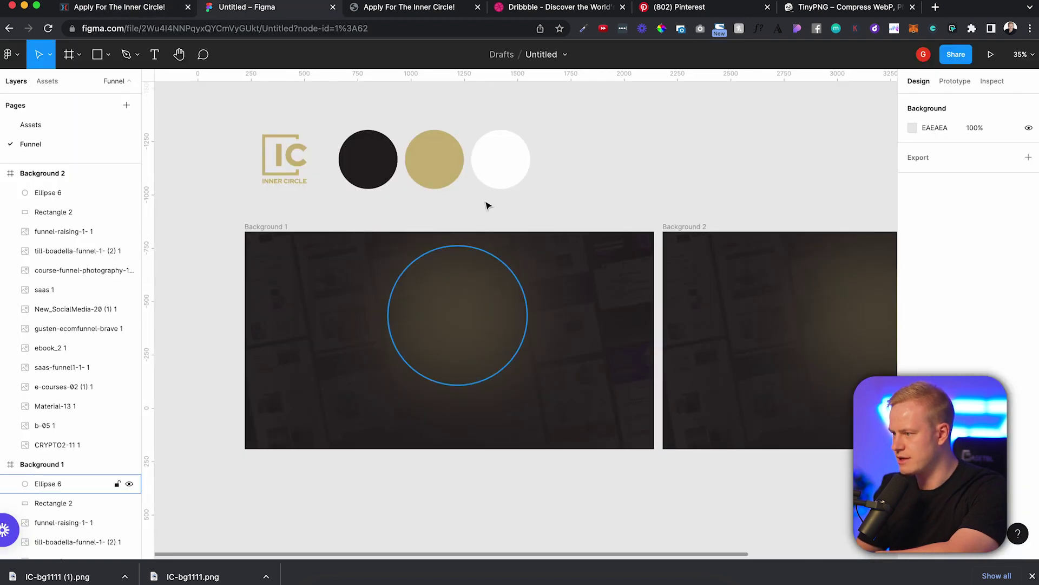
pyautogui.press('super+3')
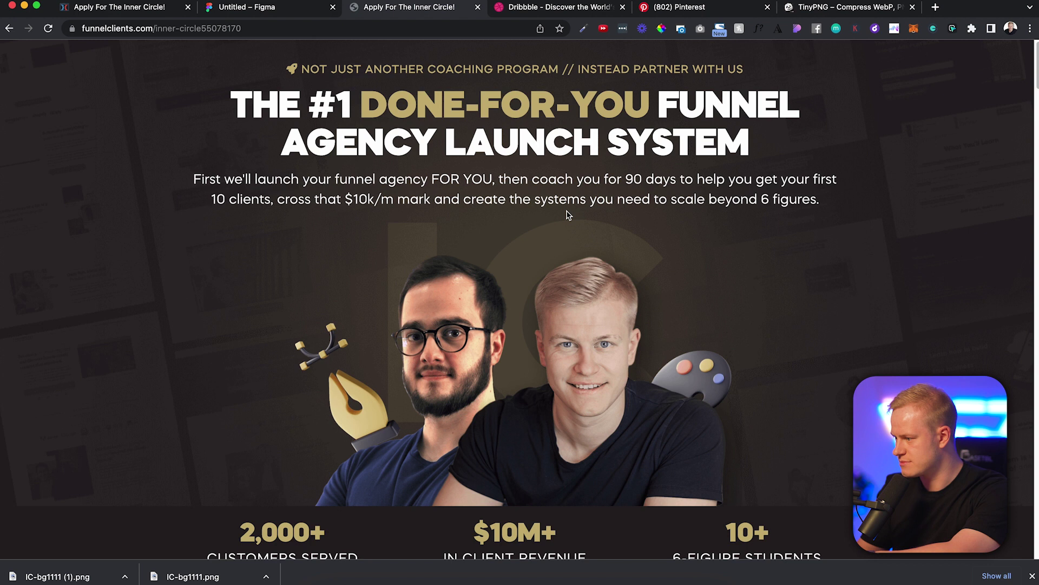
pyautogui.click(265, 7)
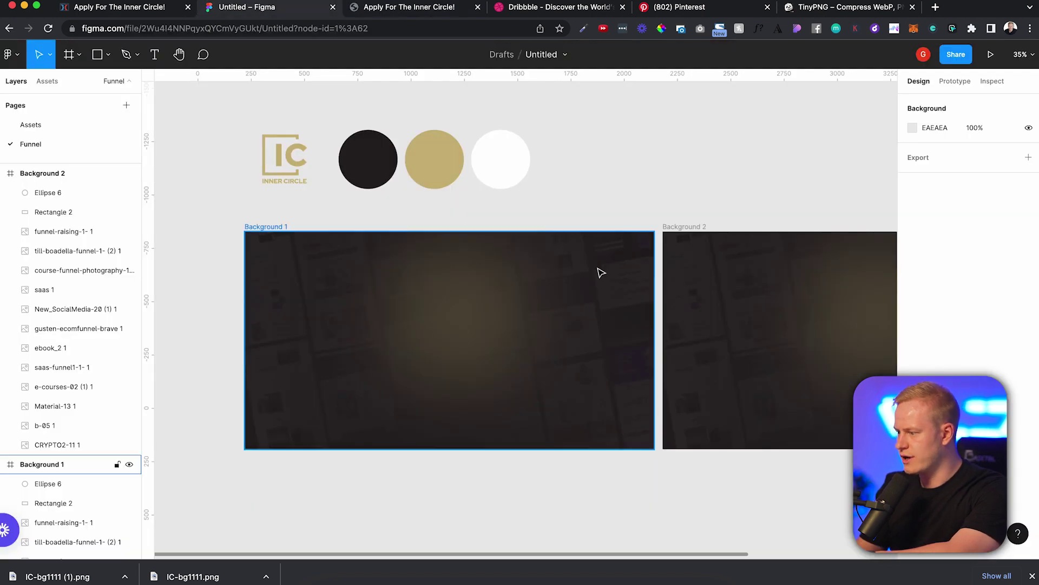
pyautogui.scroll(-5, 598, 271)
pyautogui.click(67, 125)
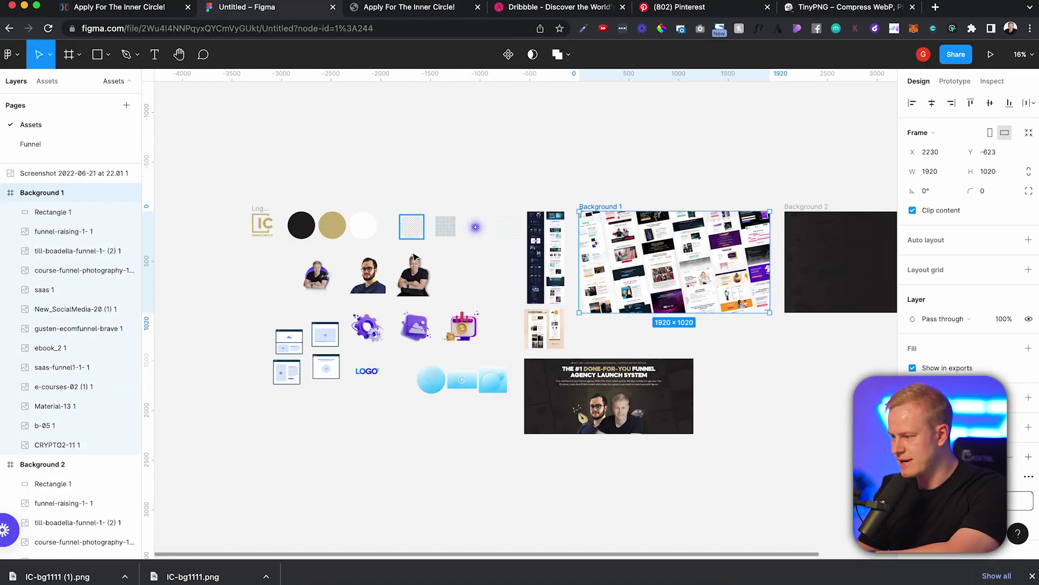
pyautogui.scroll(5, 409, 296)
pyautogui.scroll(4, 409, 297)
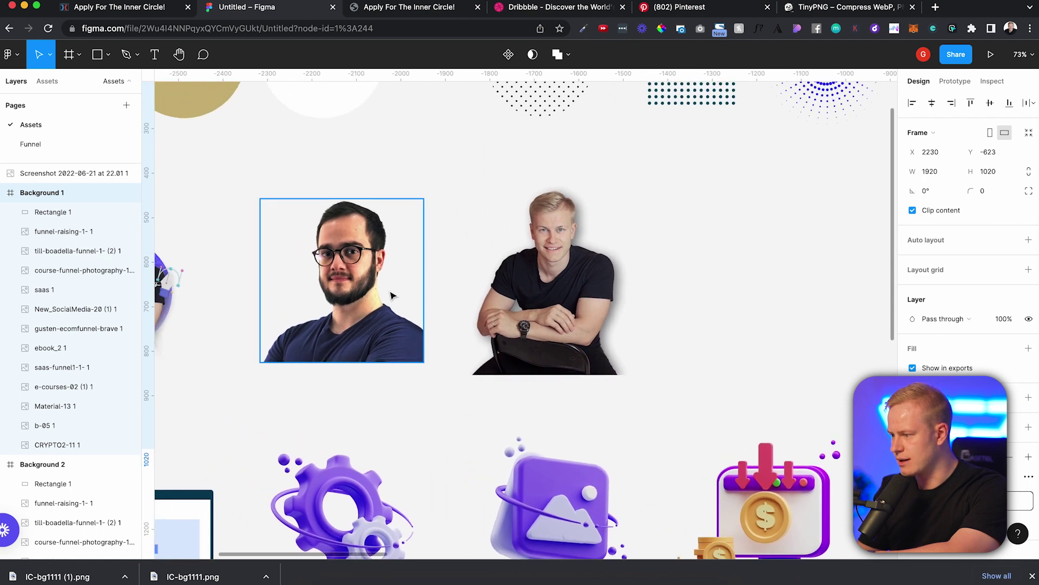
# Resize the glasses portrait's corner handle from 368×368 to 411×411
pyautogui.click(364, 291)
pyautogui.moveTo(364, 291); pyautogui.dragTo(364, 290)
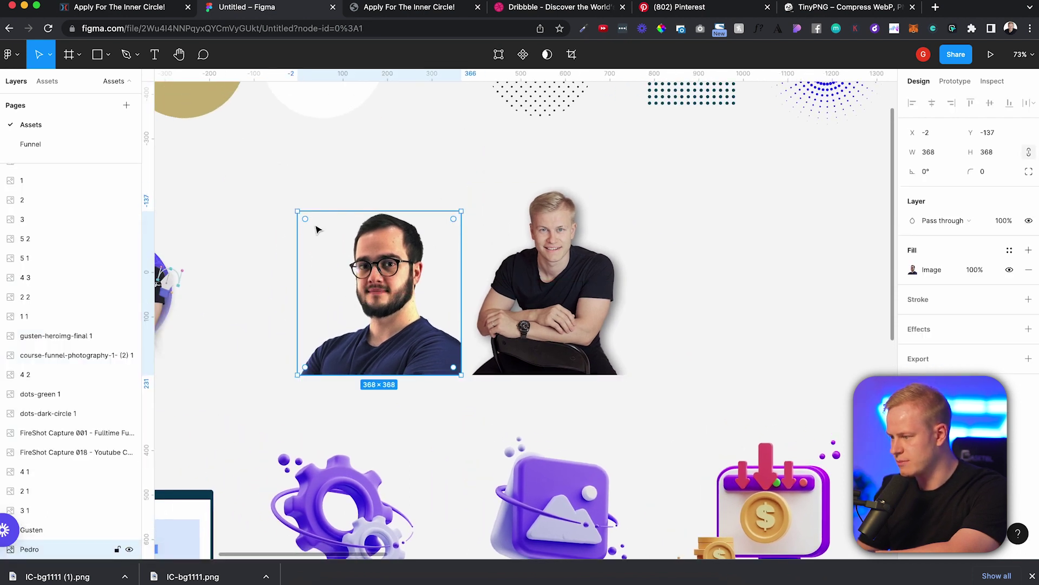
pyautogui.moveTo(297, 210); pyautogui.dragTo(278, 192)
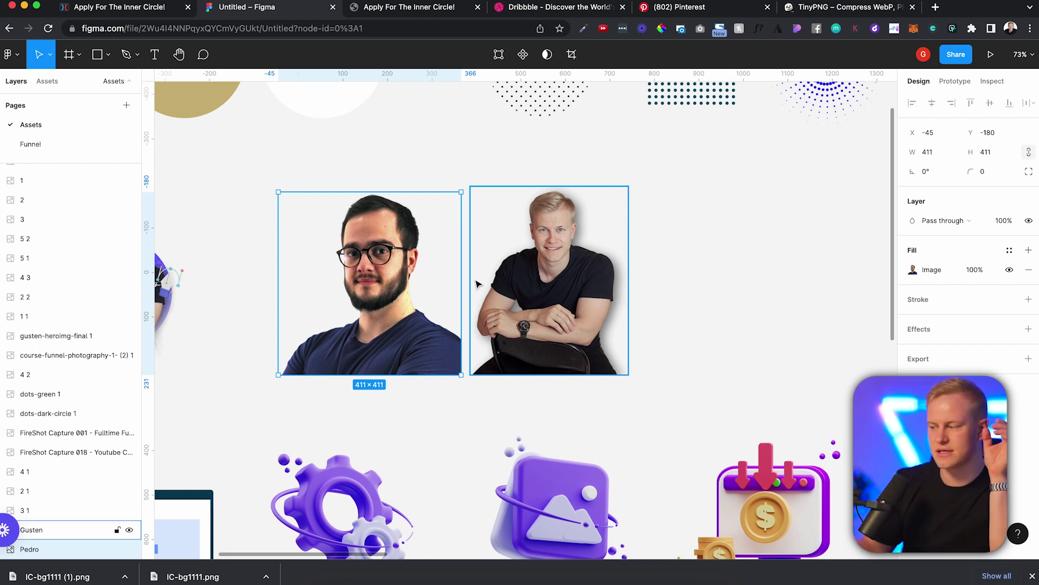
pyautogui.rightClick(383, 260)
pyautogui.moveTo(445, 466)
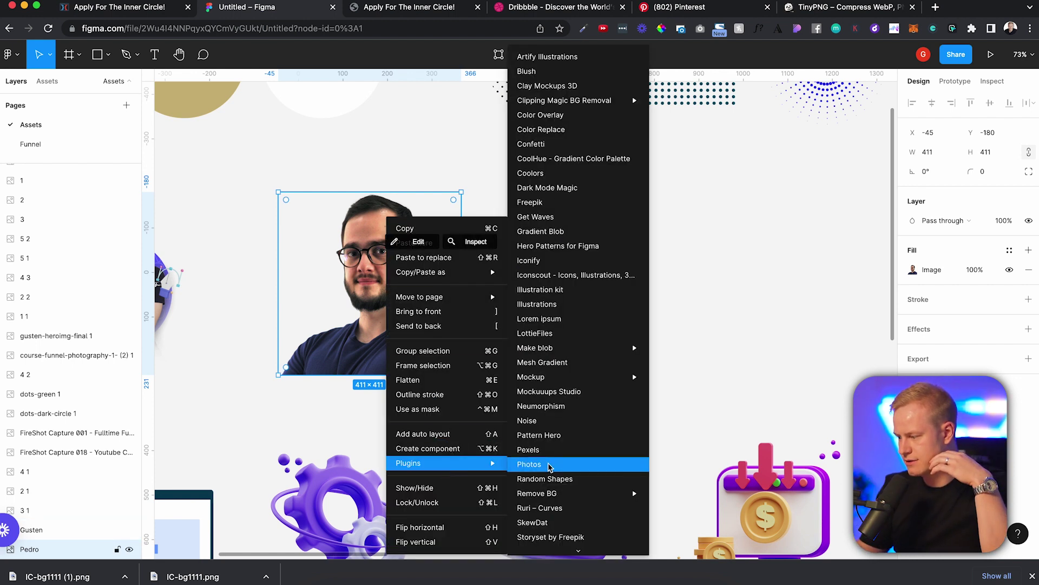
pyautogui.moveTo(552, 497)
pyautogui.click(464, 163)
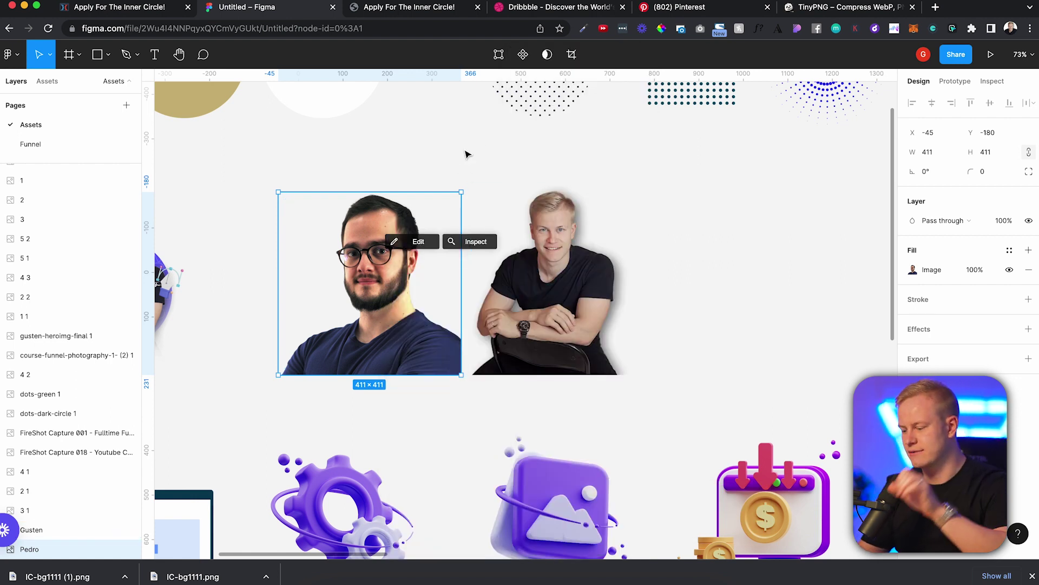
pyautogui.click(466, 153)
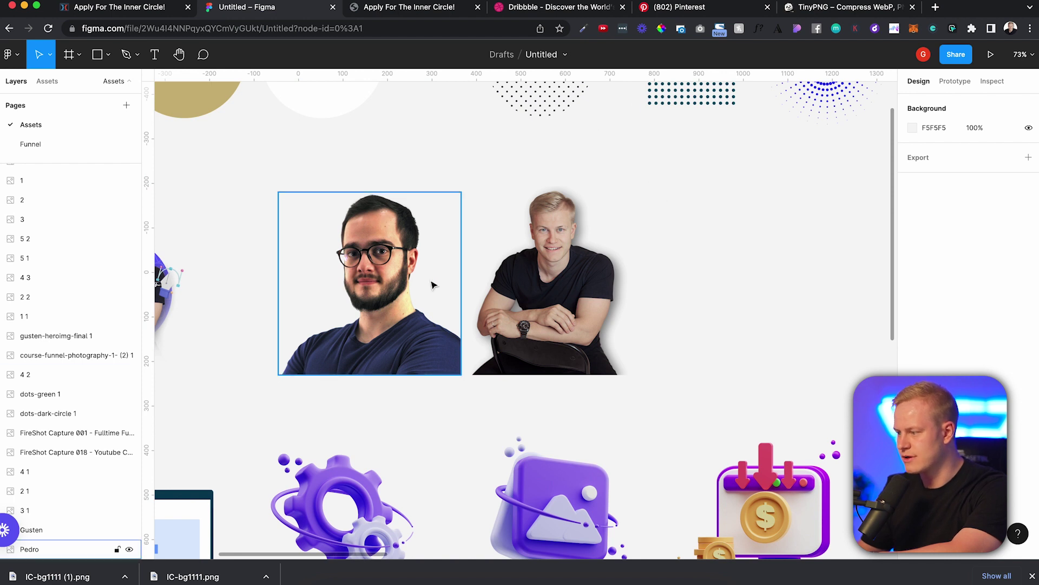
# Move the blond portrait up beside the glasses portrait, checking the live reference page
pyautogui.moveTo(565, 261); pyautogui.dragTo(478, 275)
pyautogui.click(388, 10)
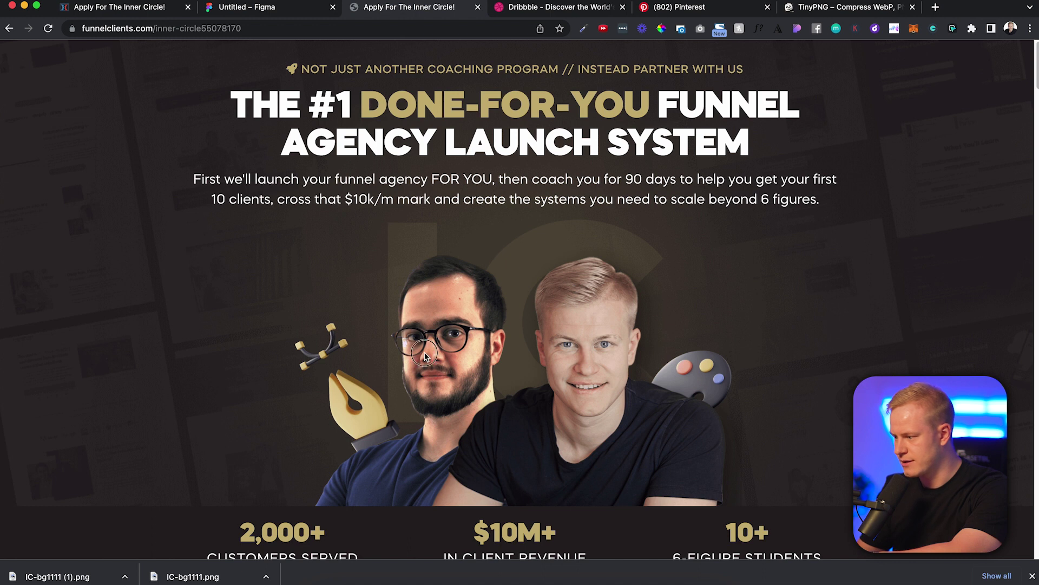
pyautogui.click(301, 4)
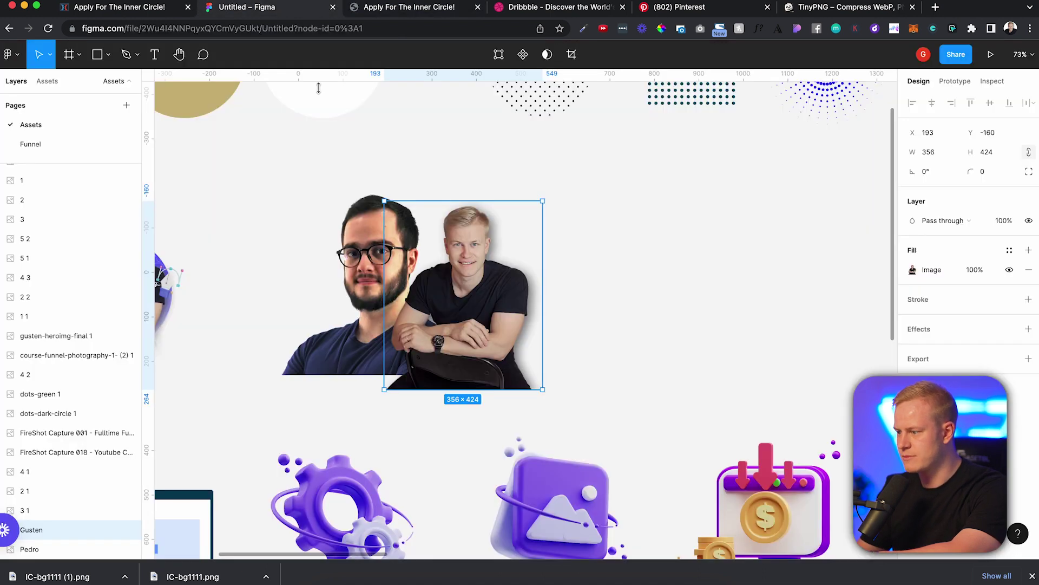
pyautogui.scroll(3, 327, 255)
pyautogui.scroll(-2, 327, 256)
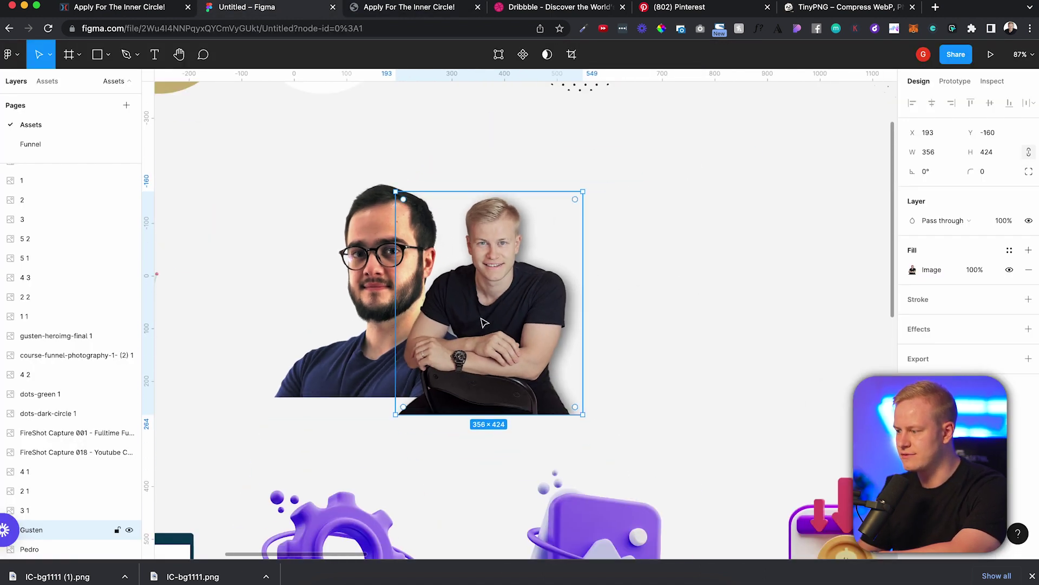
pyautogui.click(379, 286)
pyautogui.moveTo(526, 335); pyautogui.dragTo(557, 317)
pyautogui.click(759, 290)
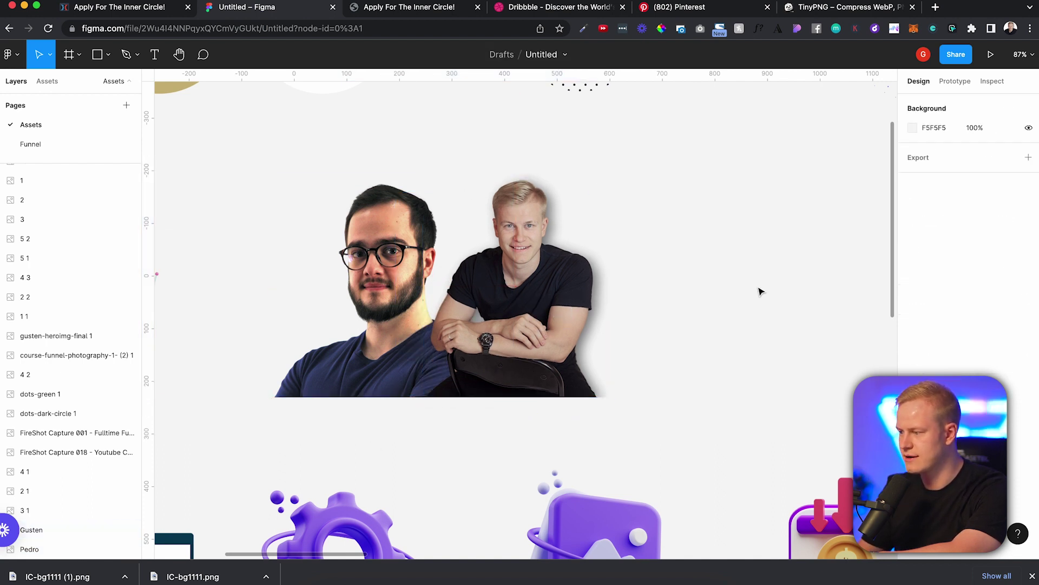
# Enlarge the blond portrait to about 594×707 and reposition it to the right
pyautogui.click(517, 249)
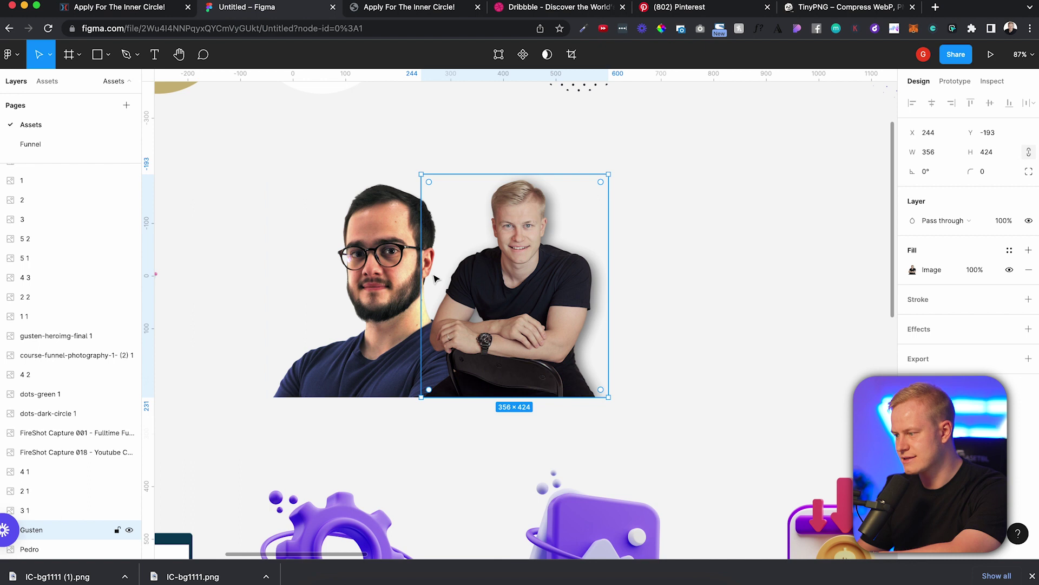
pyautogui.moveTo(610, 399); pyautogui.dragTo(749, 478)
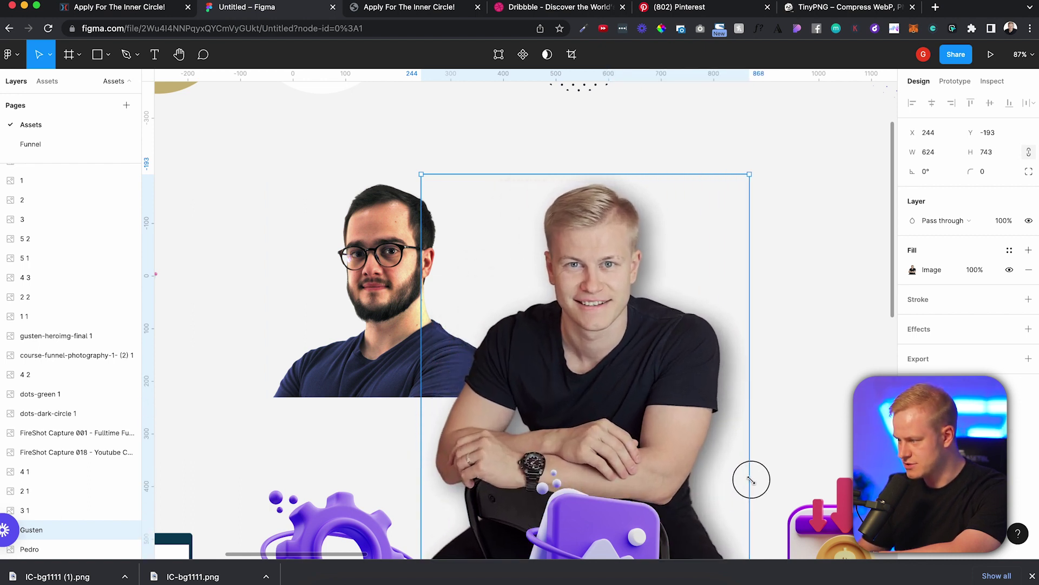
pyautogui.moveTo(636, 314); pyautogui.dragTo(528, 311)
pyautogui.moveTo(643, 272); pyautogui.dragTo(757, 297)
pyautogui.click(299, 268)
# Trim the glasses portrait to 408 wide and overlap the blond portrait, cropping its height to 428
pyautogui.click(462, 366)
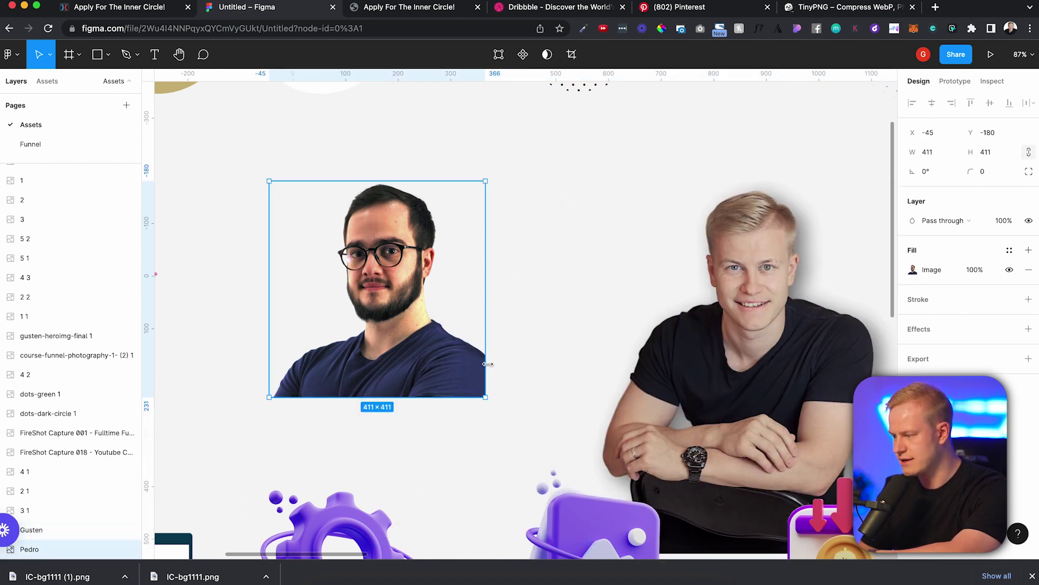
pyautogui.moveTo(487, 363)
pyautogui.mouseDown()
pyautogui.moveTo(538, 362)
pyautogui.moveTo(484, 367)
pyautogui.mouseUp()
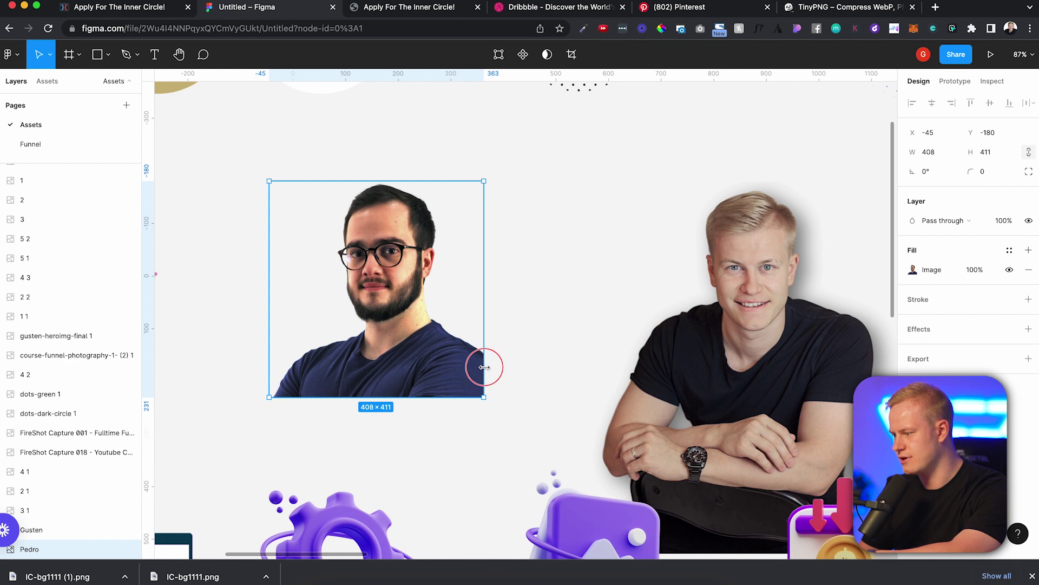
pyautogui.click(568, 349)
pyautogui.click(464, 359)
pyautogui.moveTo(807, 343); pyautogui.dragTo(601, 334)
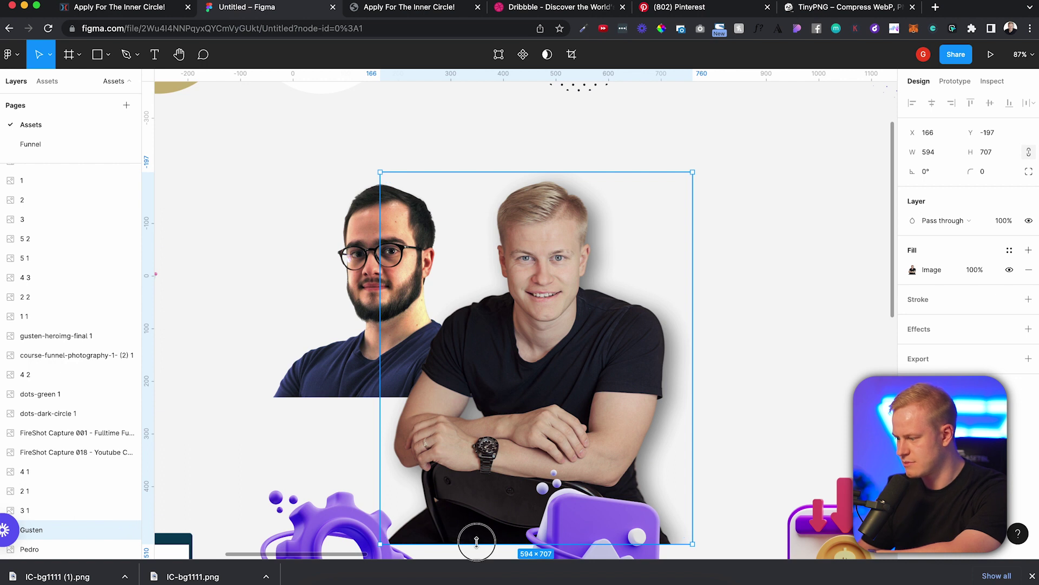
pyautogui.moveTo(477, 541); pyautogui.dragTo(467, 396)
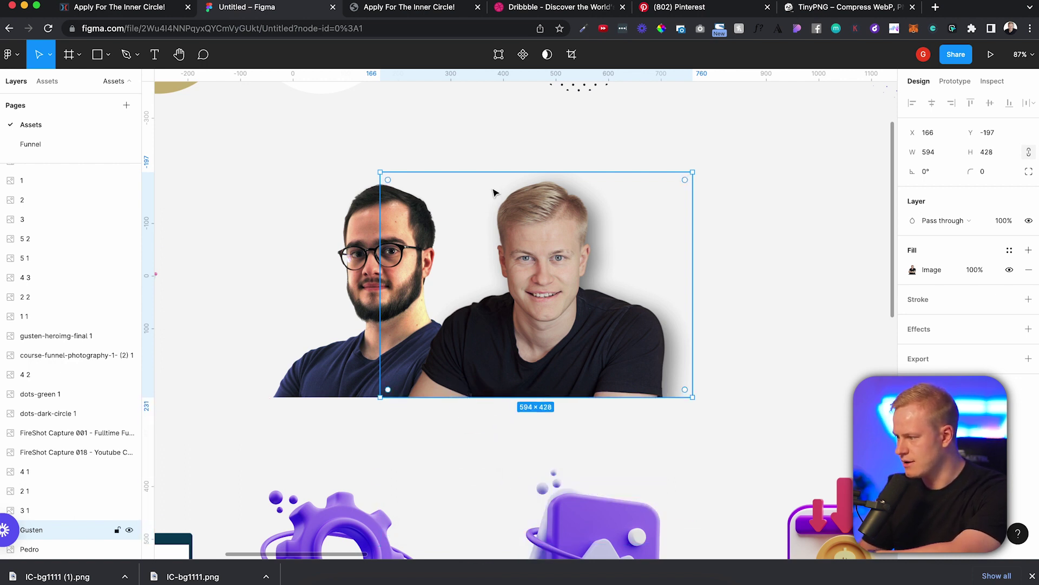
# Narrow the blond portrait from the right edge to 581×428
pyautogui.click(322, 264)
pyautogui.click(512, 294)
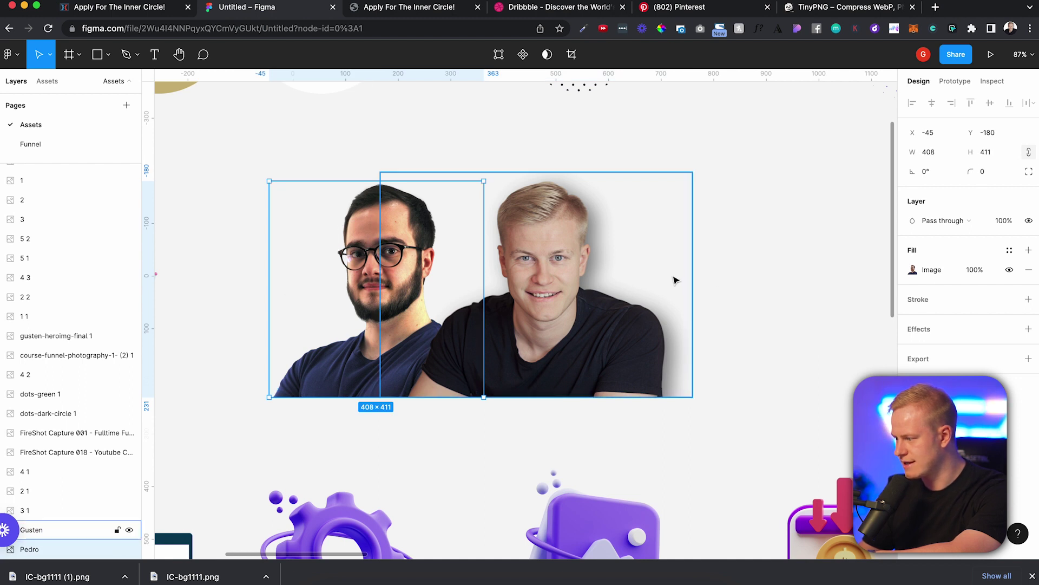
pyautogui.moveTo(692, 281); pyautogui.dragTo(685, 304)
pyautogui.click(723, 261)
pyautogui.click(658, 290)
pyautogui.press('Escape')
pyautogui.click(674, 312)
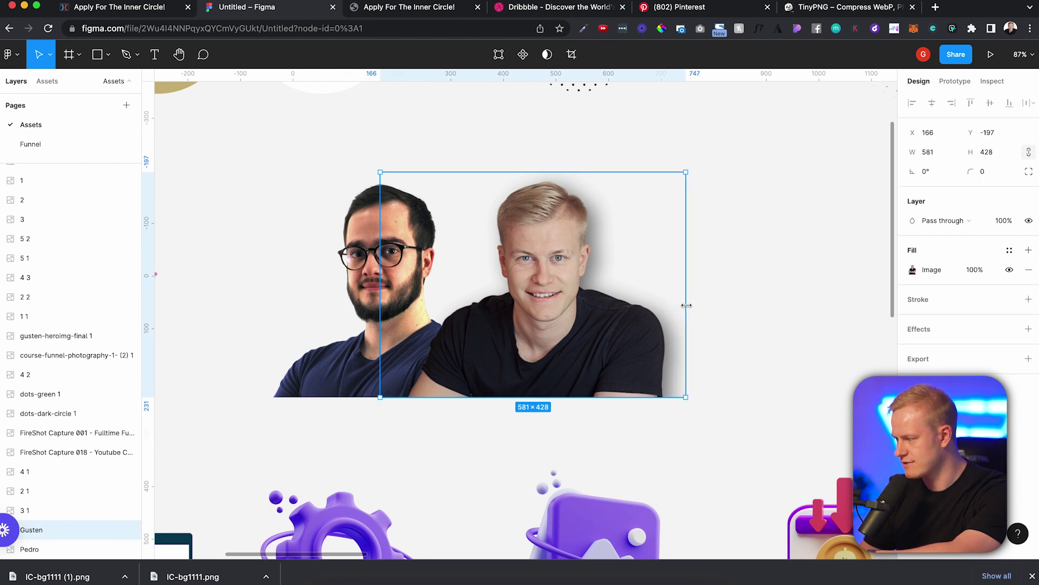
pyautogui.click(758, 269)
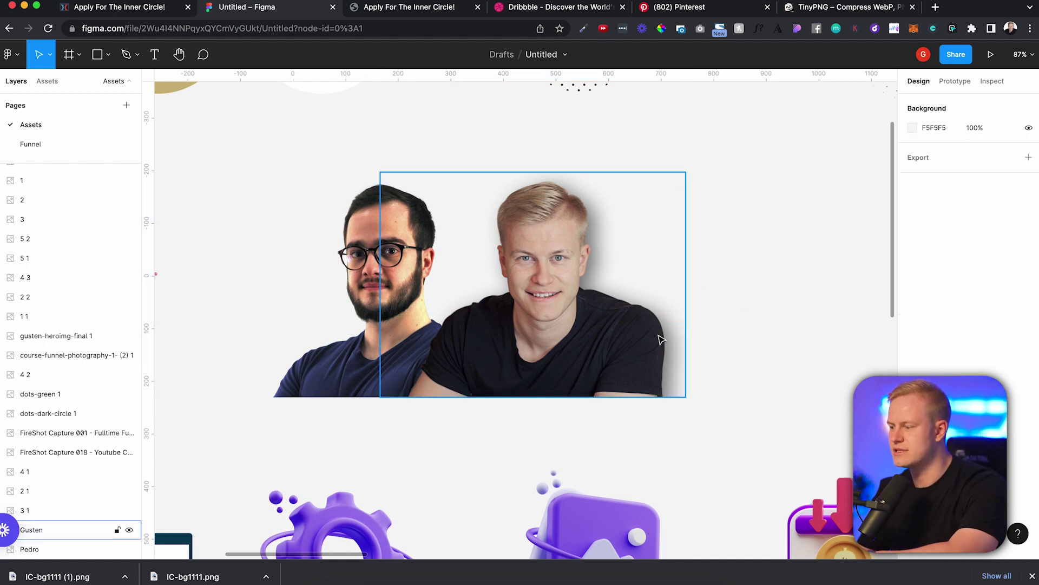
# Select both portraits as a 792×428 pair and glance at the ClickFunnels editor
pyautogui.click(572, 179)
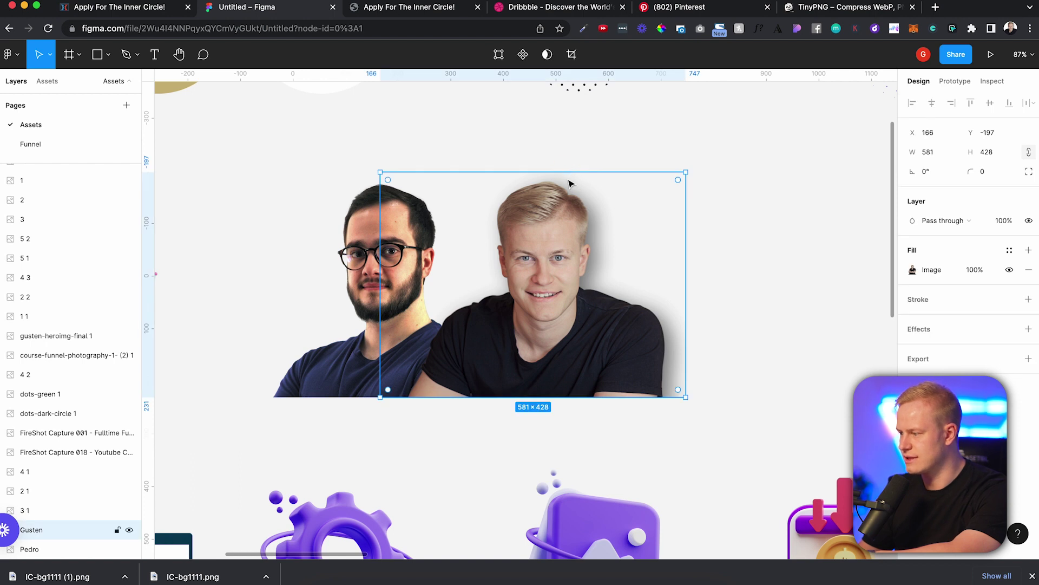
pyautogui.click(355, 190)
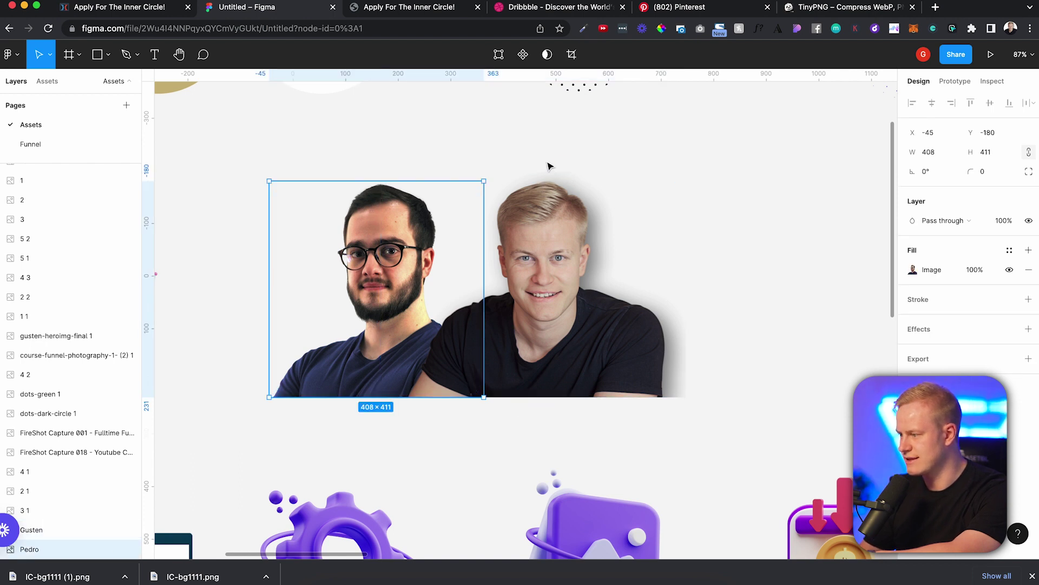
pyautogui.keyDown('shift'); pyautogui.click(407, 243); pyautogui.keyUp('shift')
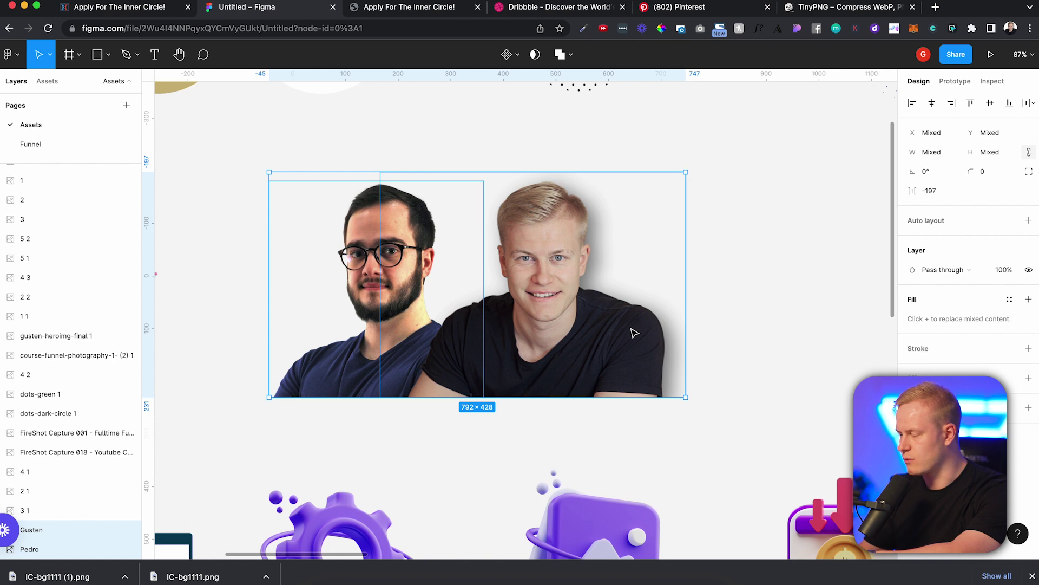
pyautogui.click(160, 10)
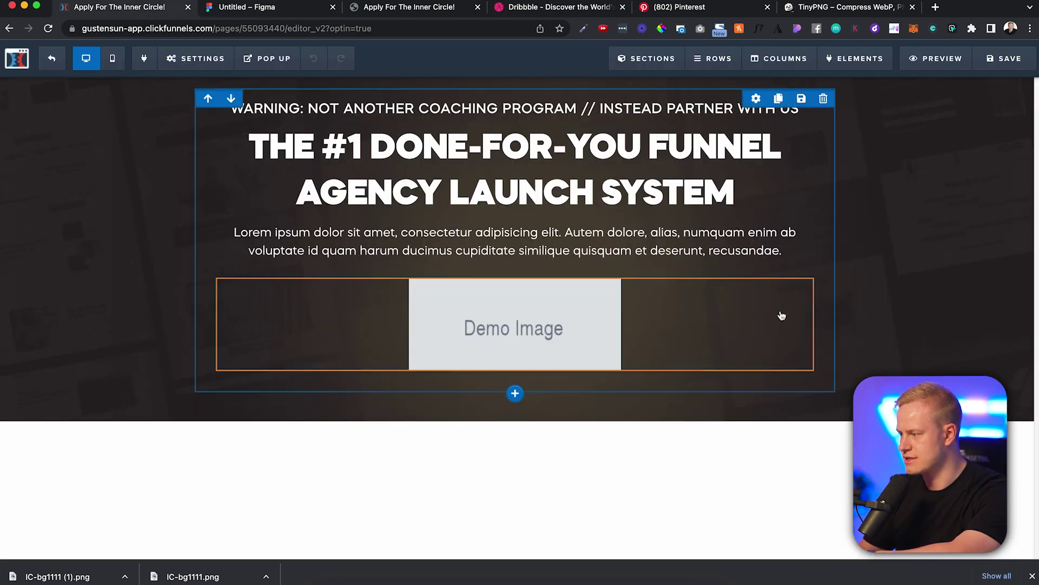
pyautogui.click(311, 18)
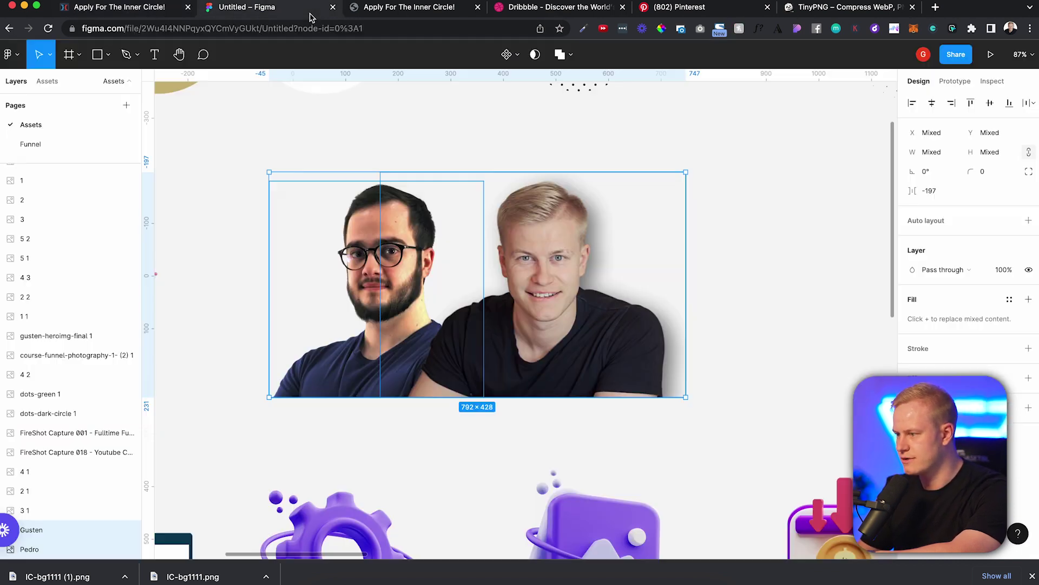
# Shrink the purple gear to the portraits' lower left and move the picture icon to their right
pyautogui.click(530, 167)
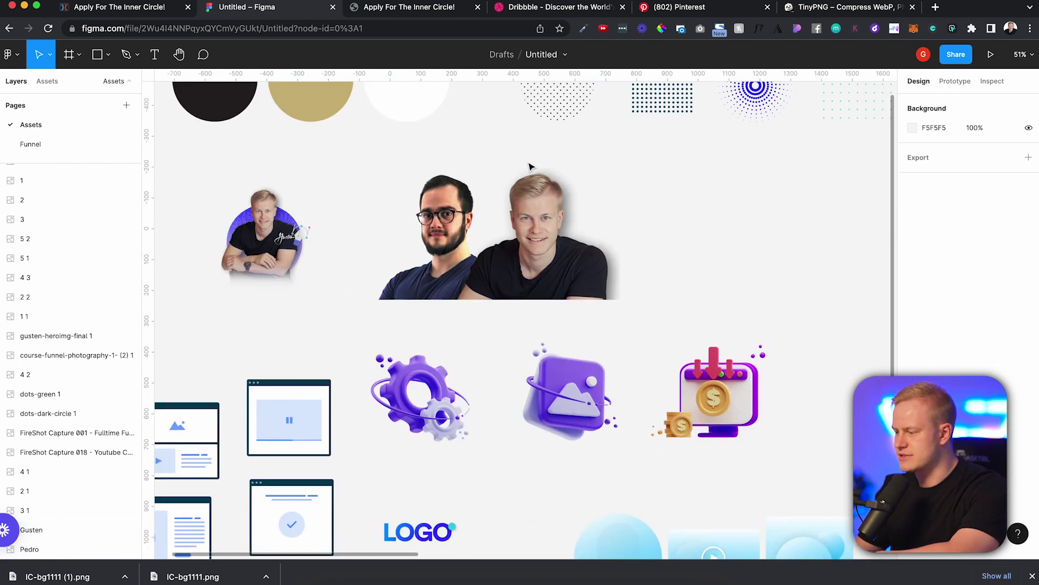
pyautogui.click(434, 415)
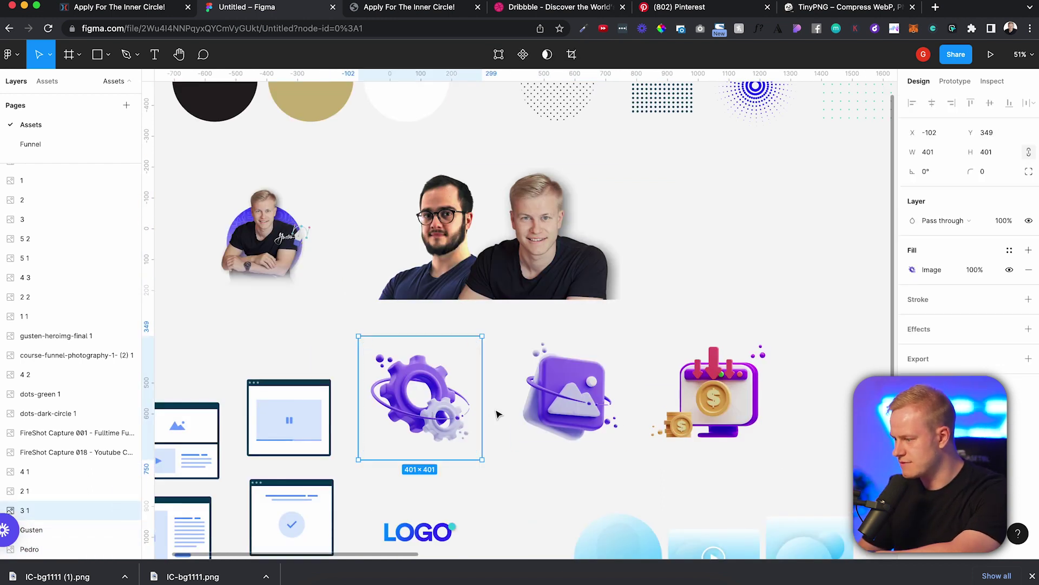
pyautogui.moveTo(457, 388); pyautogui.dragTo(381, 271)
pyautogui.moveTo(567, 391); pyautogui.dragTo(606, 256)
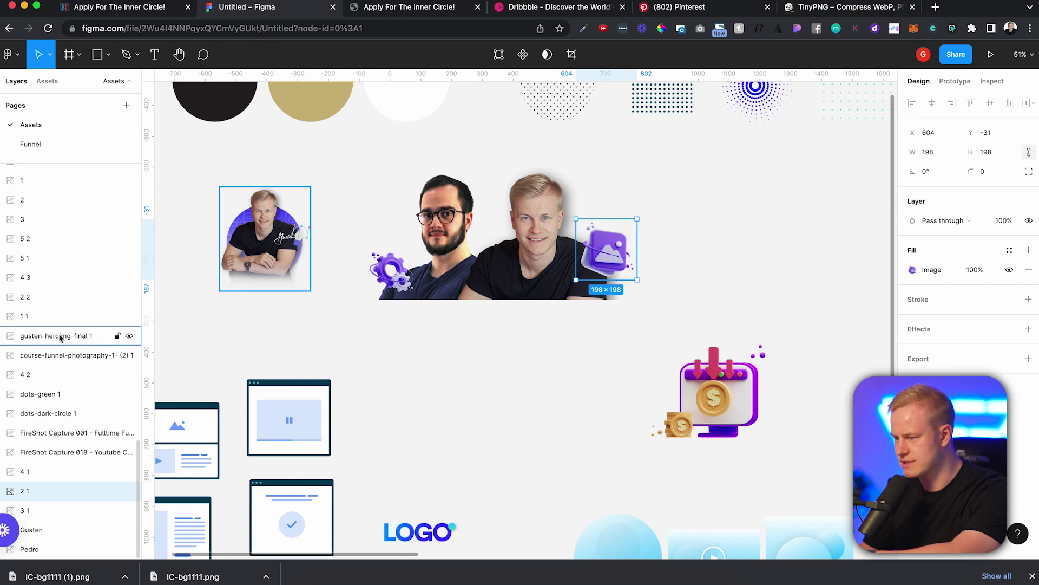
pyautogui.click(448, 364)
# Compare the arrangement with the reference hero page, then scroll across the Figma board
pyautogui.scroll(5, 285, 256)
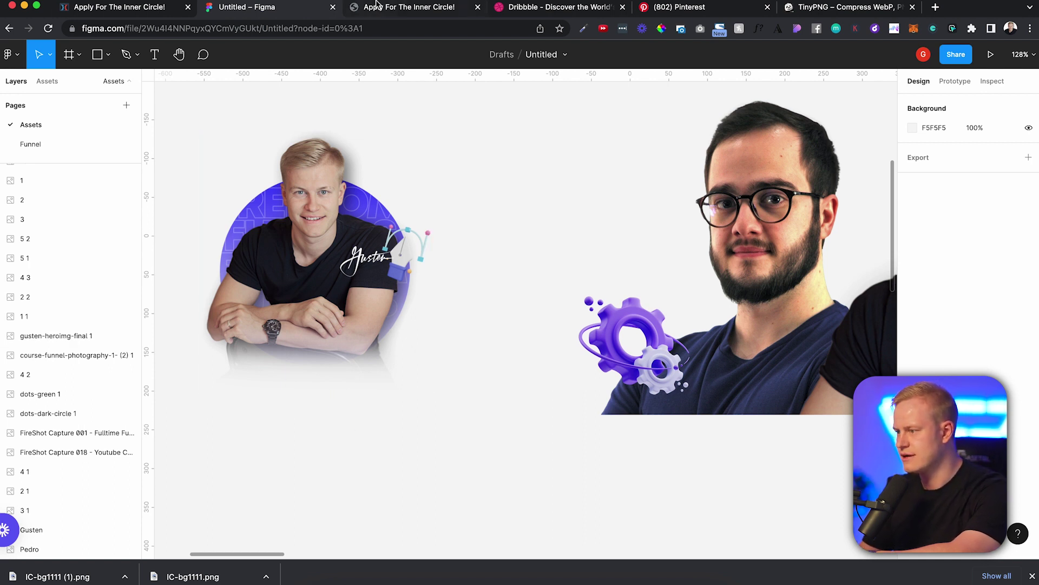
pyautogui.click(401, 7)
pyautogui.scroll(-3, 577, 339)
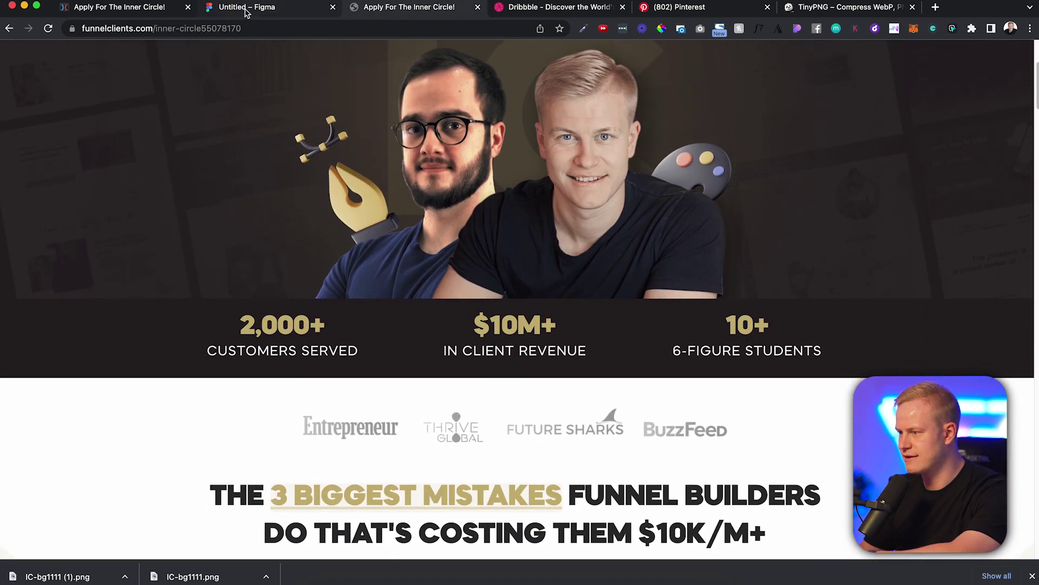
pyautogui.click(266, 7)
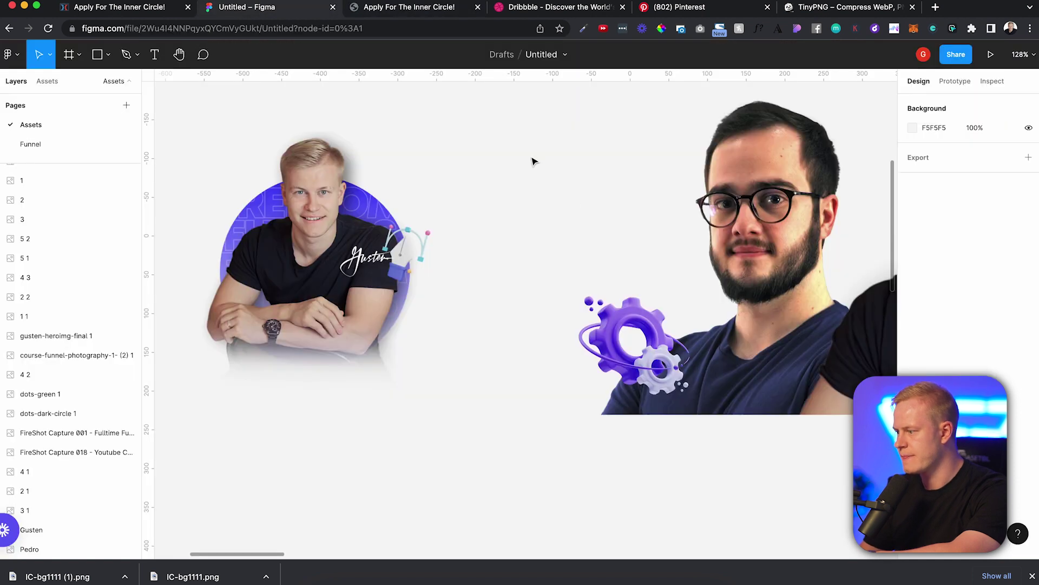
pyautogui.scroll(-3, 589, 221)
pyautogui.hscroll(5, 592, 221)
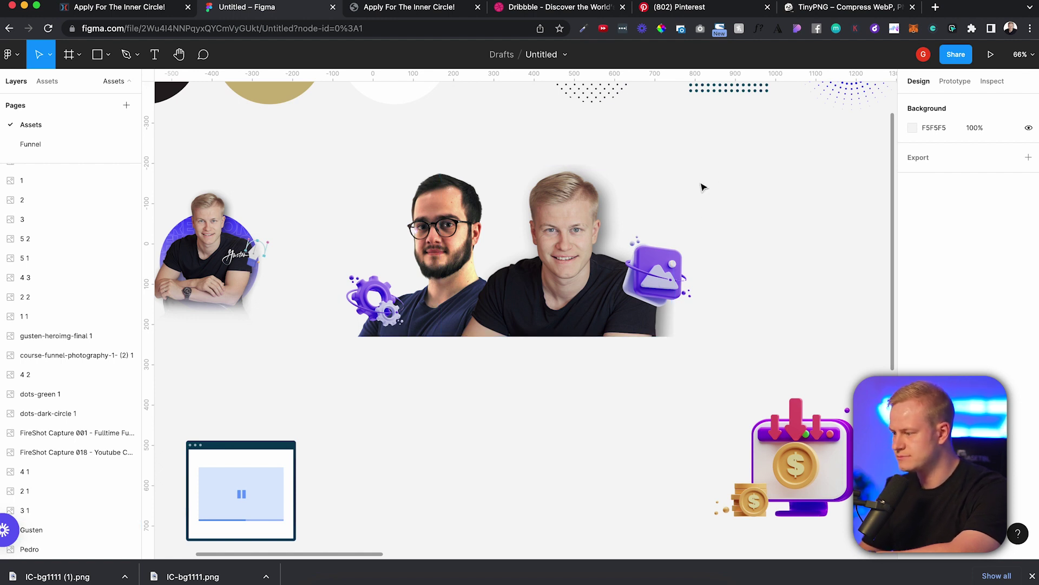
# Add an 'INNER CIRCLE' text box over the portraits, coloured white at 10% fill opacity
pyautogui.press('t')
pyautogui.moveTo(347, 134); pyautogui.dragTo(727, 250)
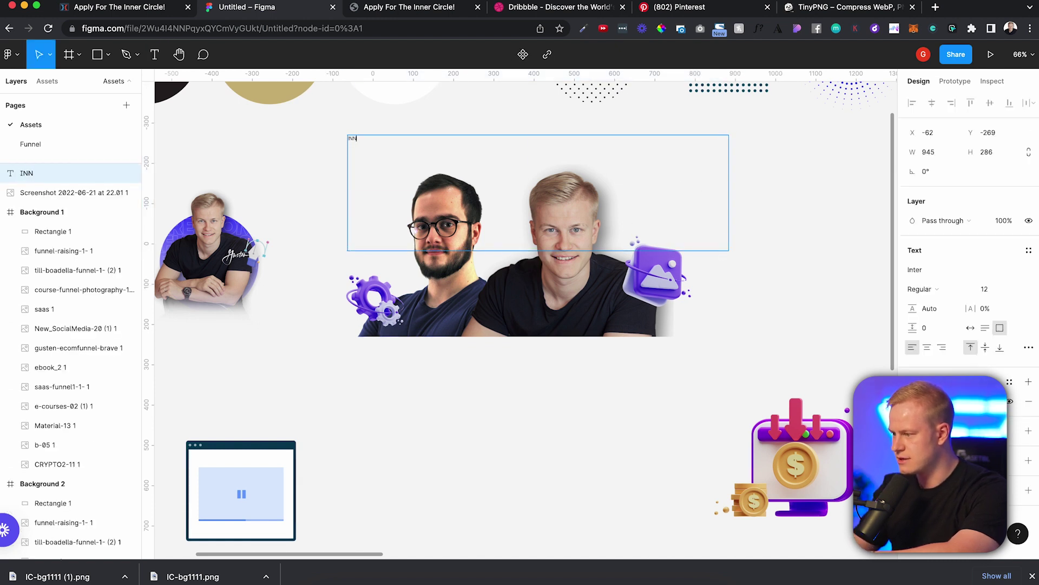
pyautogui.write('INNER CIRCLE')
pyautogui.hotkey('ctrl', 'a')
pyautogui.press('super+c')
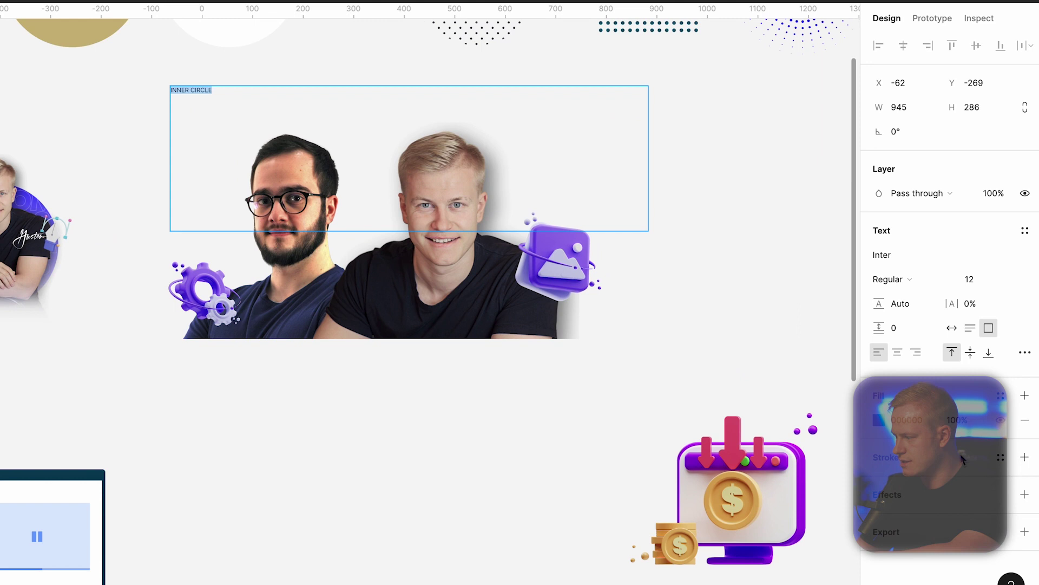
pyautogui.click(856, 433)
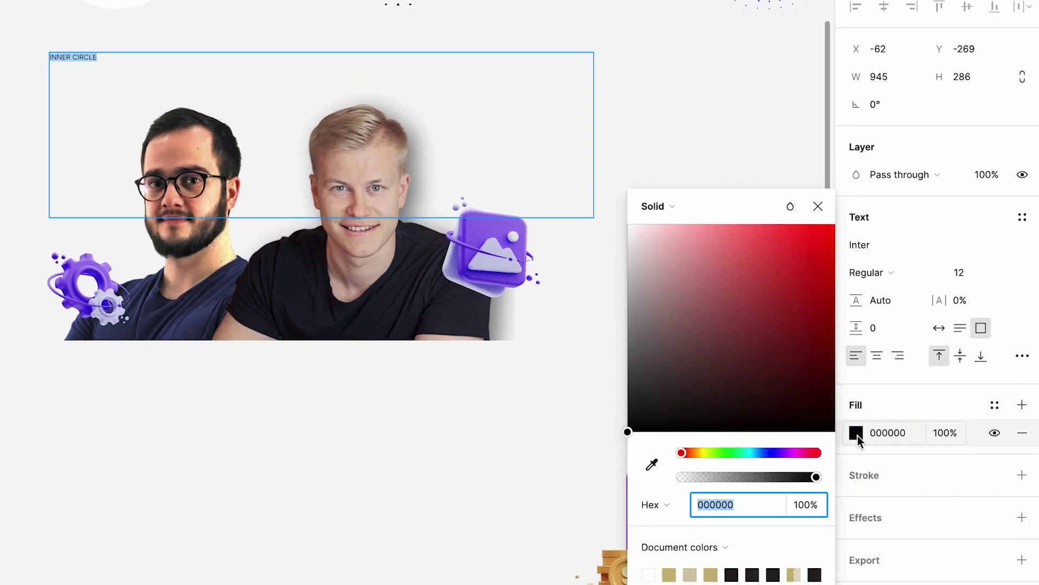
pyautogui.write('fff')
pyautogui.press('Return')
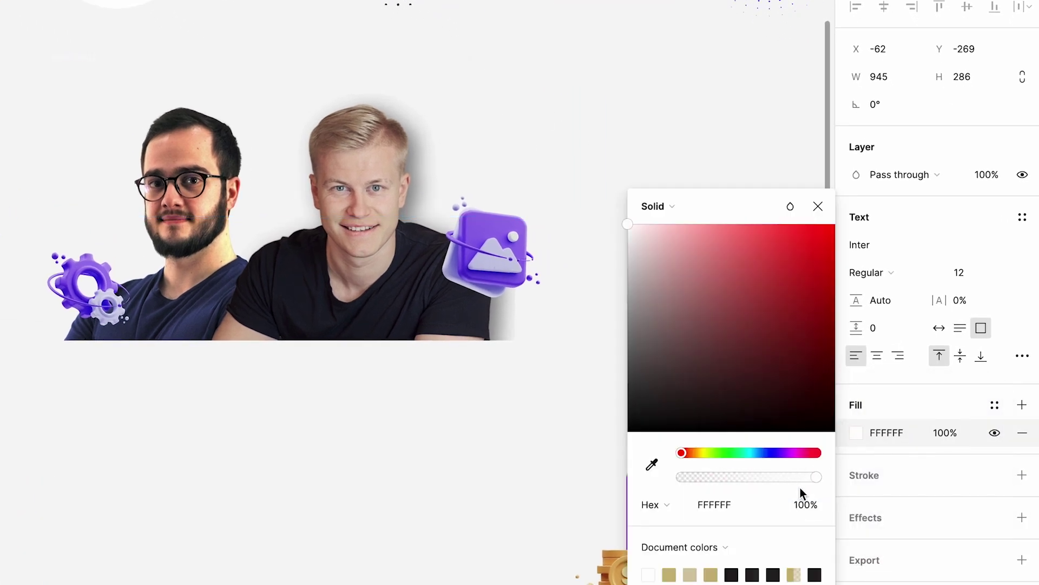
pyautogui.moveTo(813, 478); pyautogui.dragTo(696, 479)
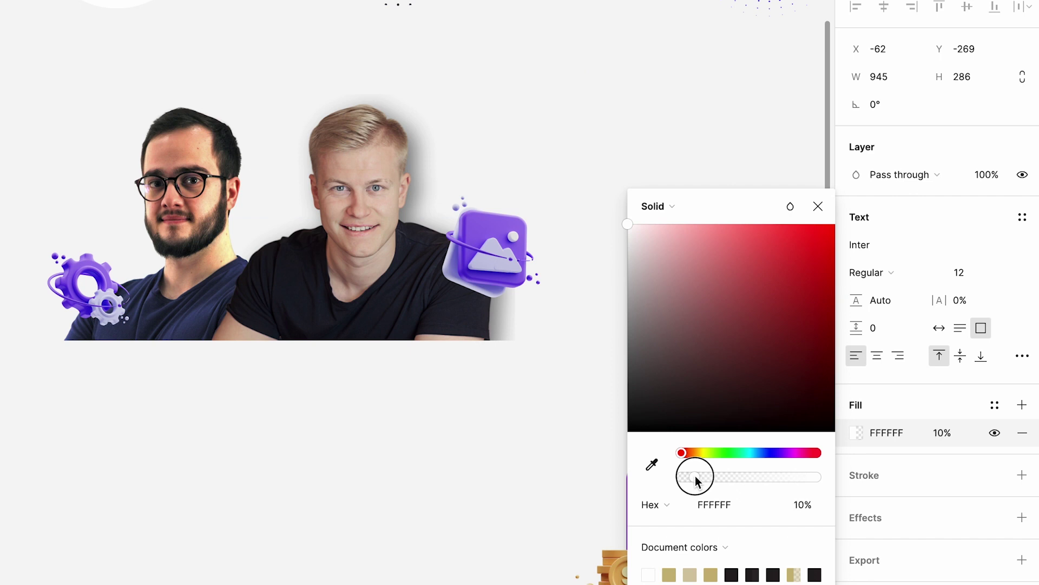
# Set the text to Montserrat Black, remove its fill and give it an outline stroke
pyautogui.click(877, 245)
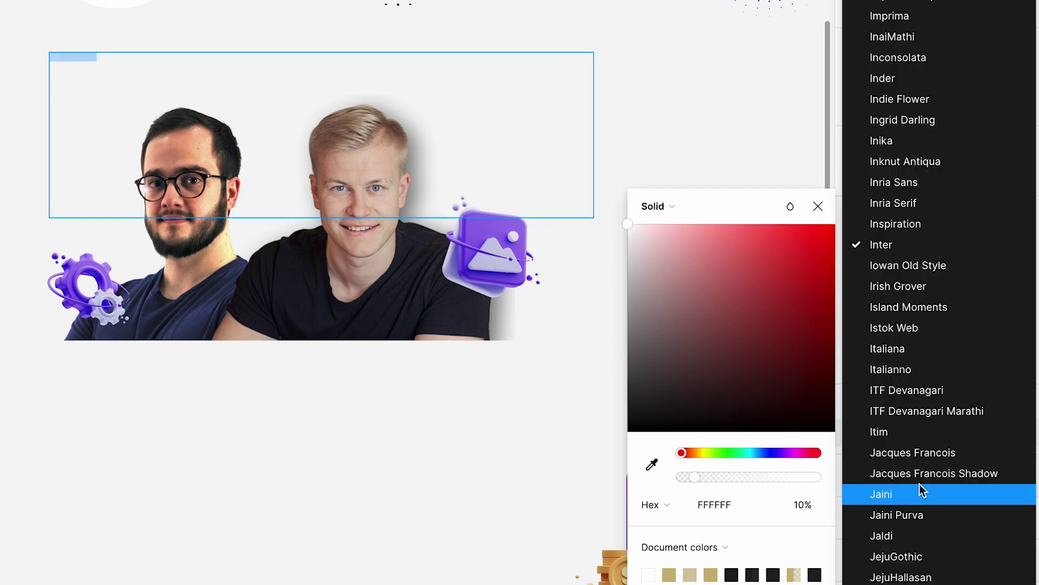
pyautogui.write('mont')
pyautogui.press('Return')
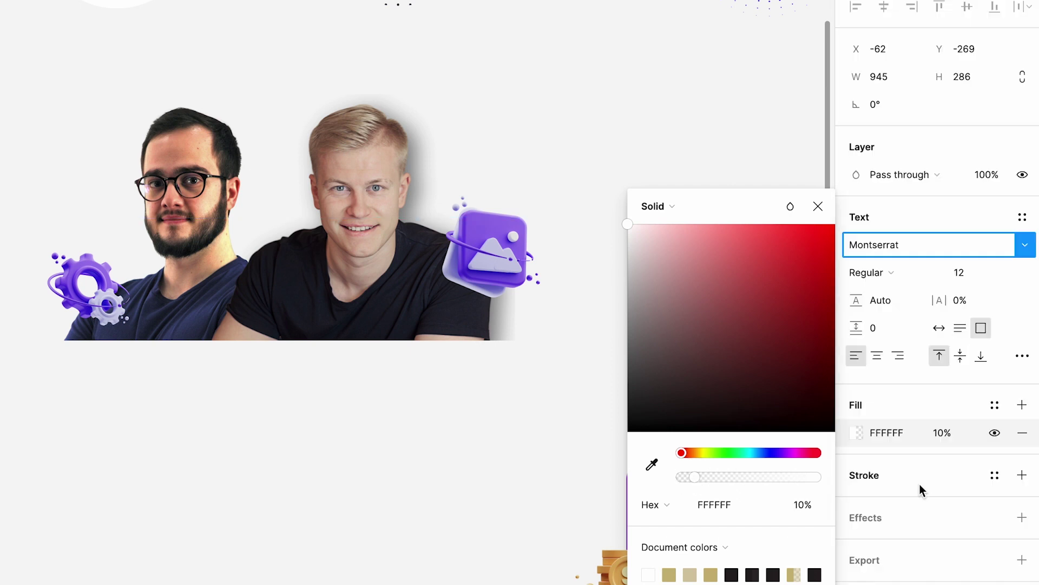
pyautogui.click(888, 272)
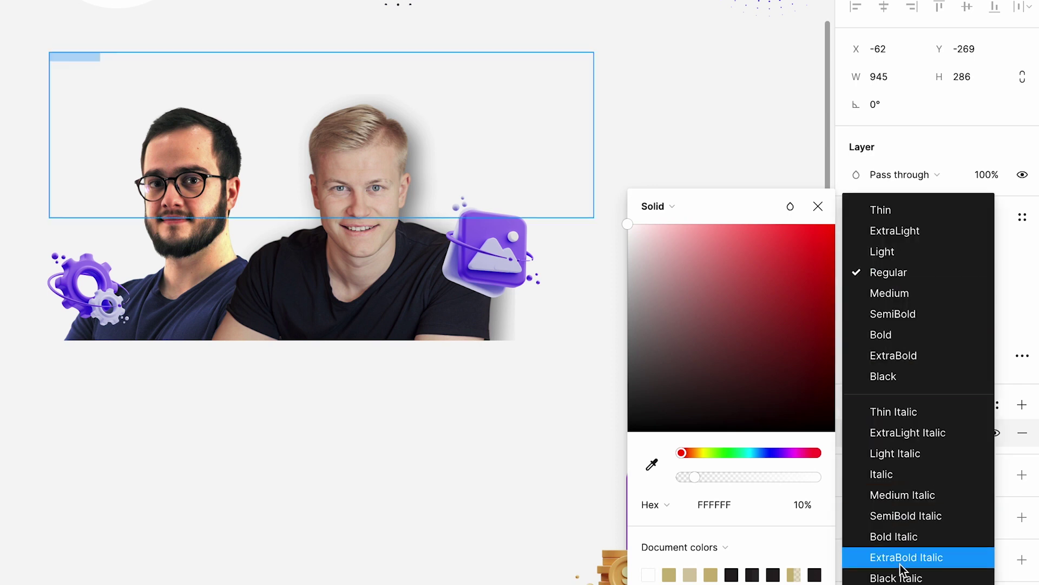
pyautogui.click(889, 383)
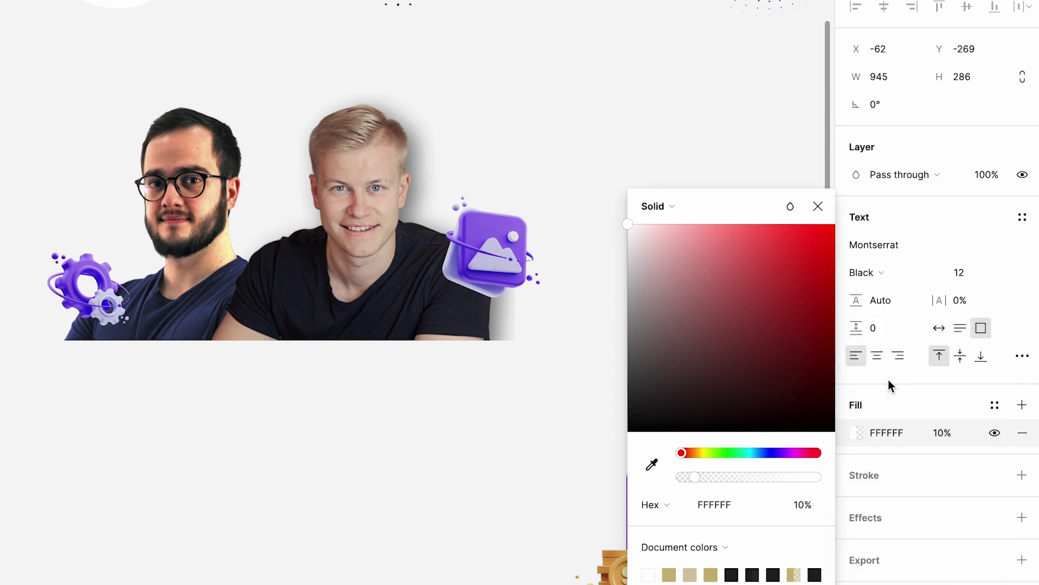
pyautogui.click(1023, 436)
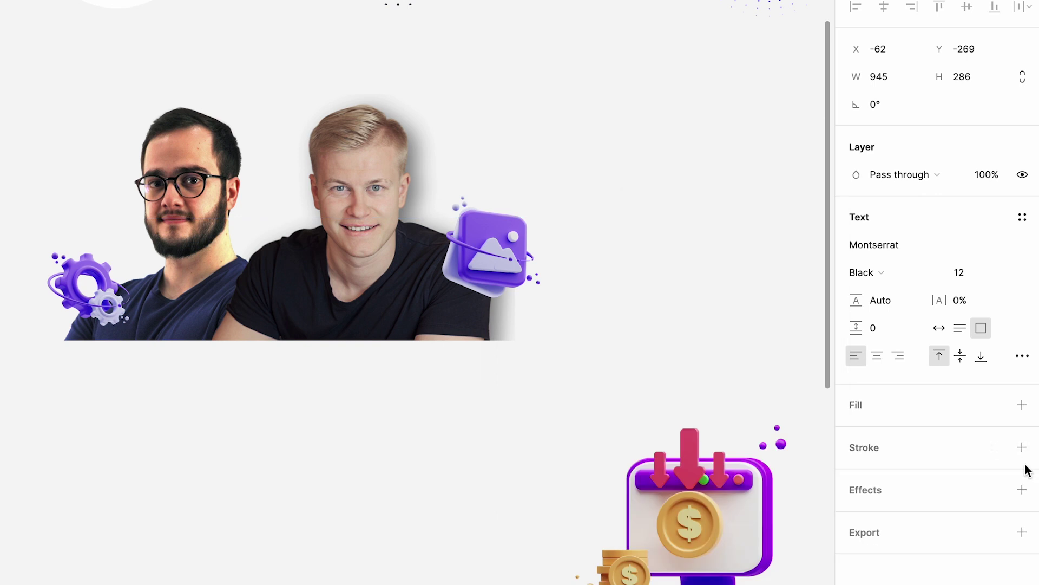
pyautogui.click(1022, 448)
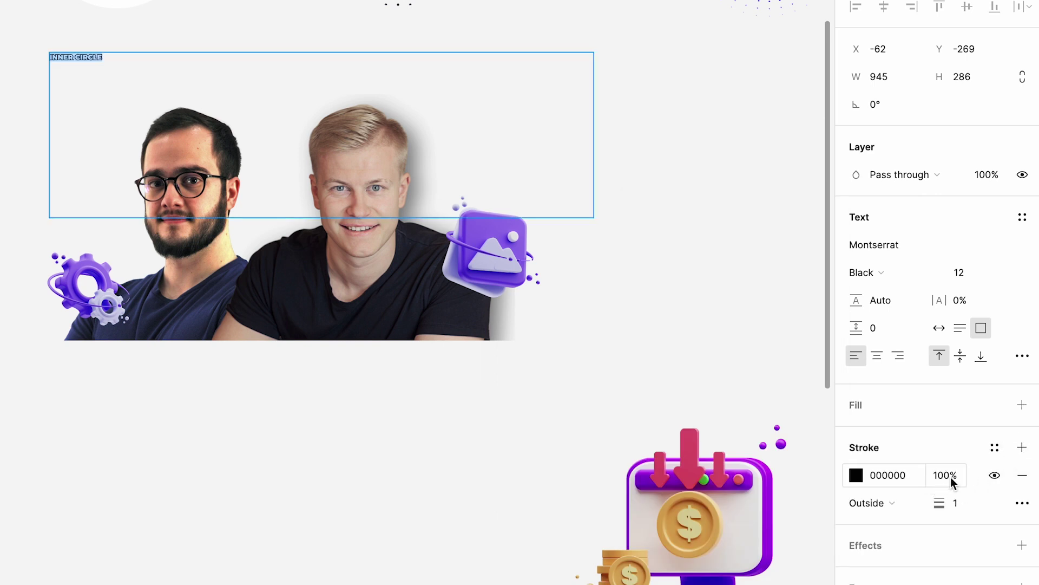
# Set the font size to 200 and tighten the line height to about 149
pyautogui.click(966, 272)
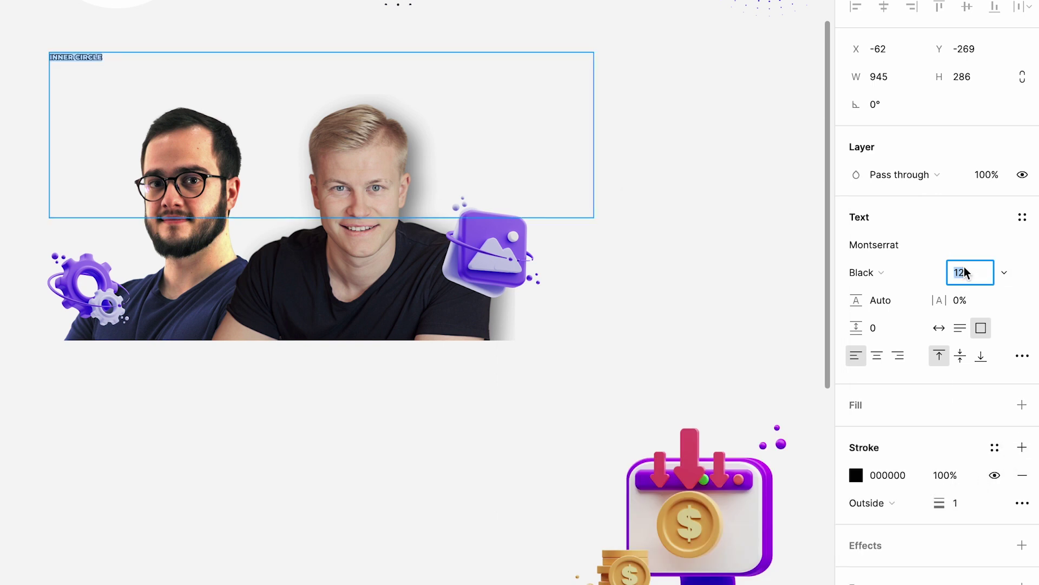
pyautogui.write('300')
pyautogui.press('Return')
pyautogui.write('200')
pyautogui.press('Return')
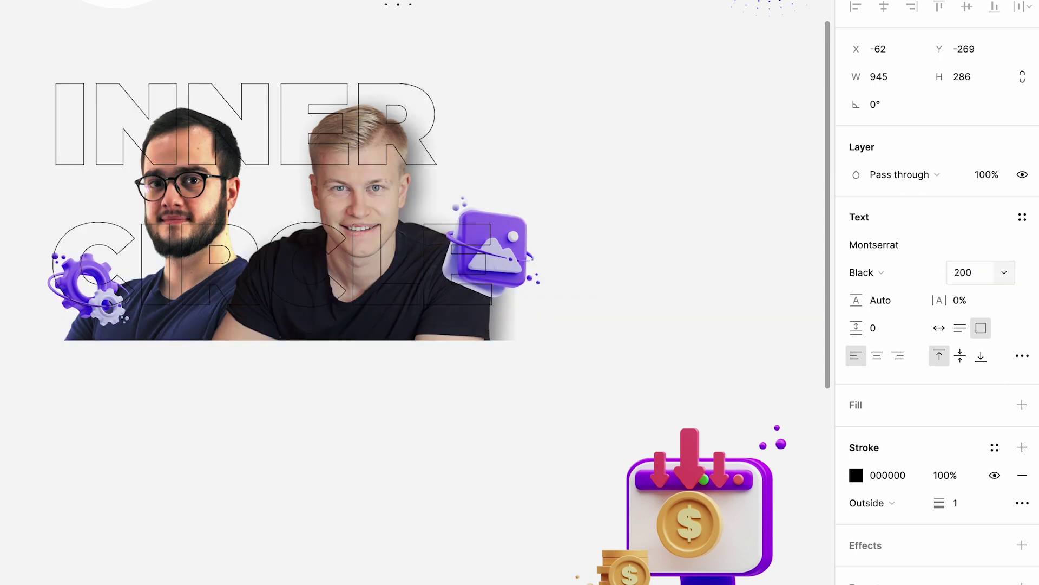
pyautogui.click(877, 300)
pyautogui.write('160')
pyautogui.press('Return')
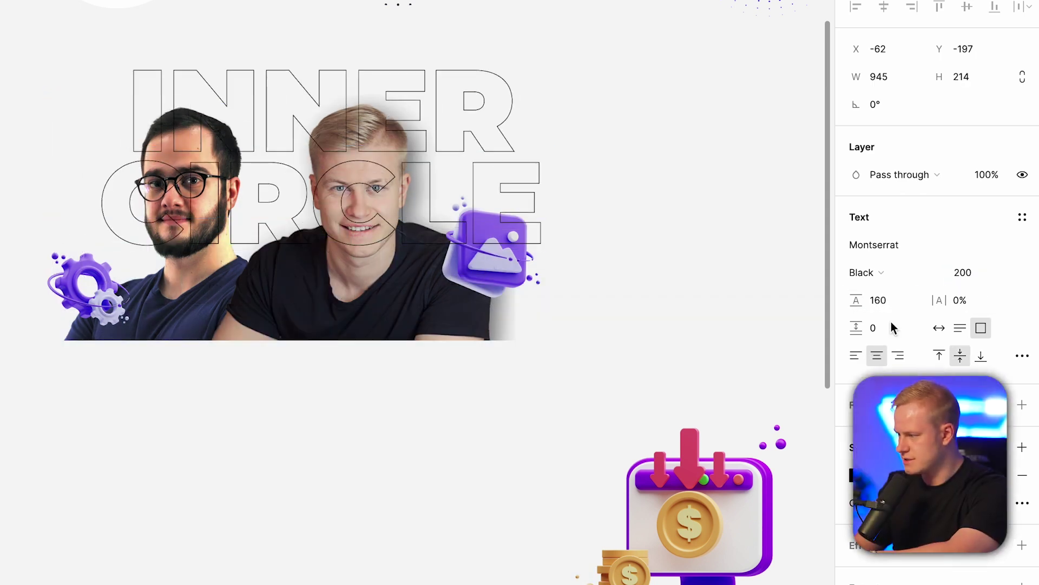
pyautogui.moveTo(855, 307); pyautogui.dragTo(839, 301)
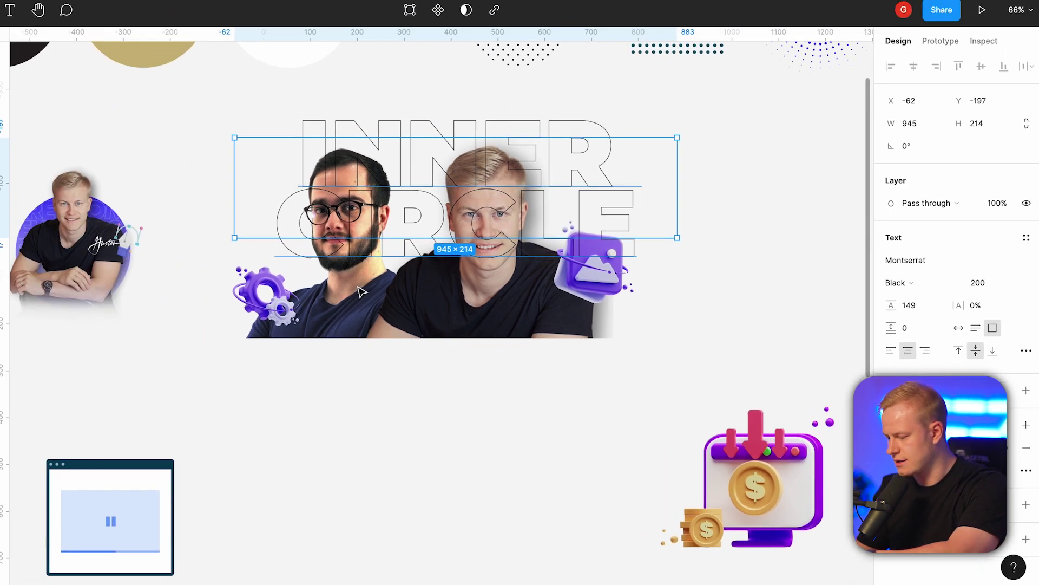
# Move the INNER CIRCLE text in among the portraits, layered behind the faces
pyautogui.press('Delete')
pyautogui.click(262, 281)
pyautogui.keyDown('shift'); pyautogui.click(427, 237); pyautogui.keyUp('shift')
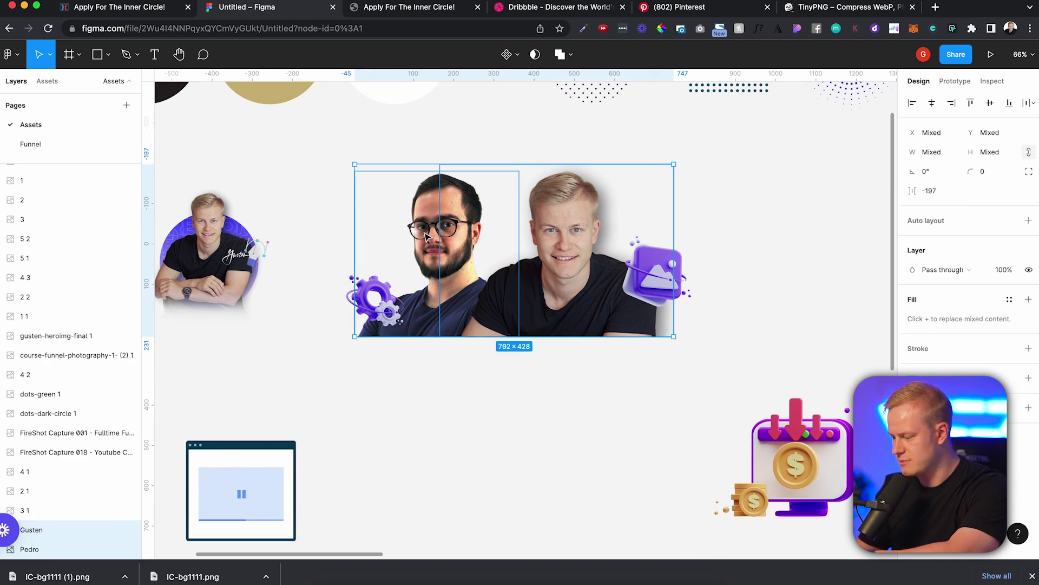
pyautogui.press('super+v')
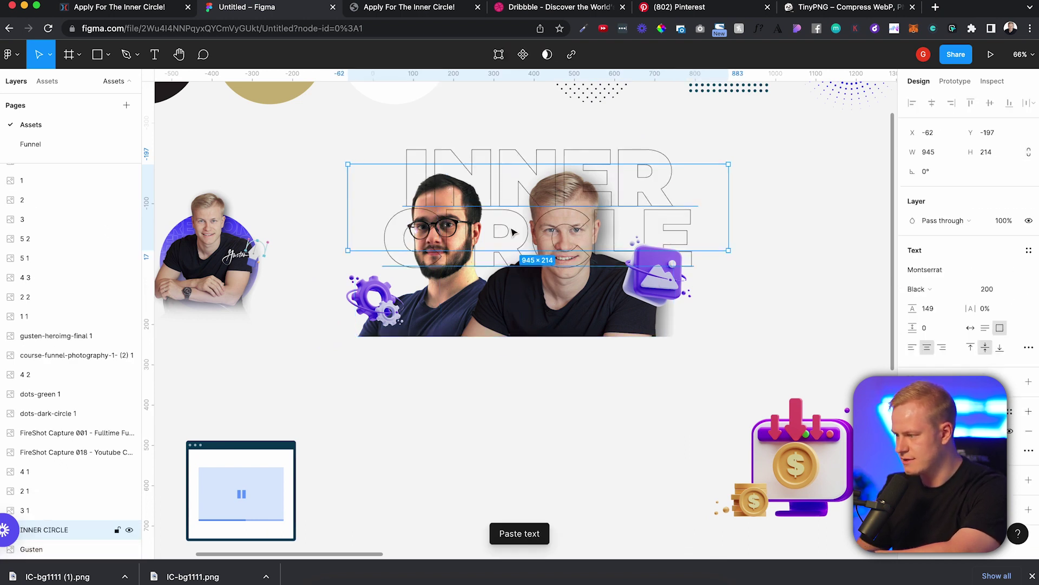
pyautogui.scroll(-1, 49, 488)
pyautogui.moveTo(51, 509); pyautogui.dragTo(47, 553)
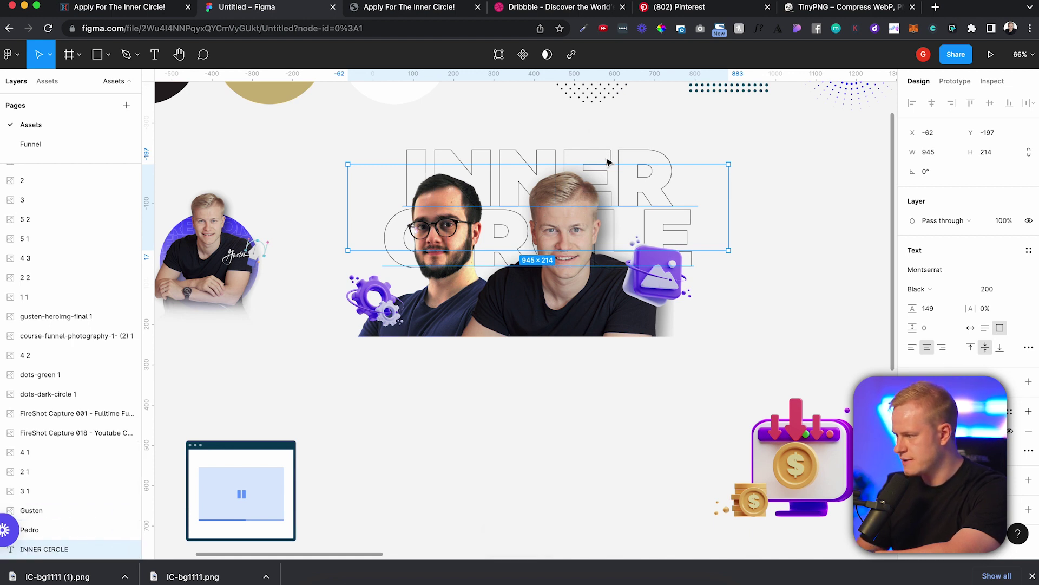
pyautogui.moveTo(606, 160); pyautogui.dragTo(606, 120)
pyautogui.moveTo(668, 157); pyautogui.dragTo(654, 215)
# Fade the text outline to a low-opacity white and select all the hero layers
pyautogui.click(915, 431)
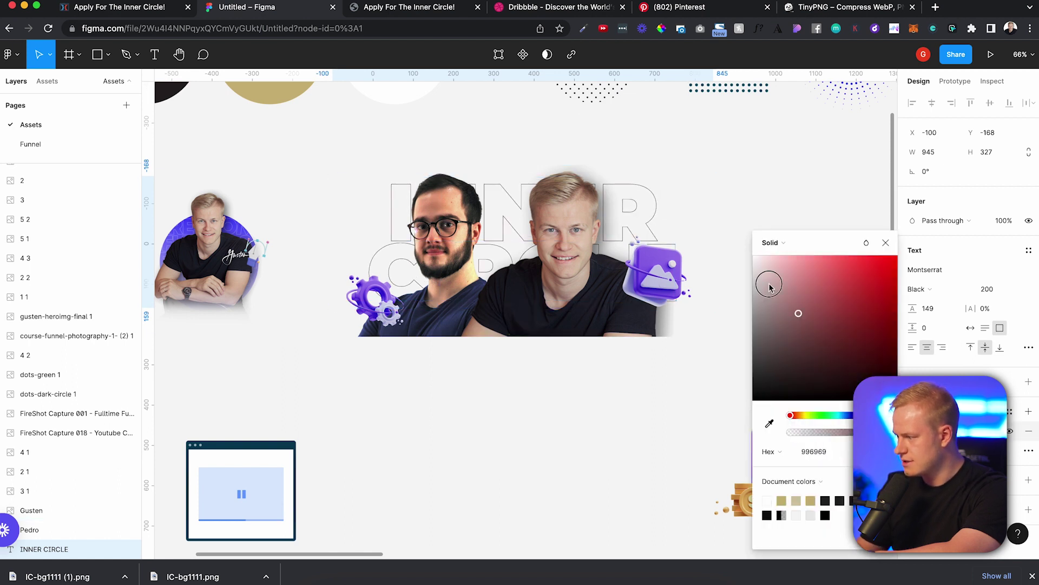
pyautogui.moveTo(812, 432); pyautogui.dragTo(813, 433)
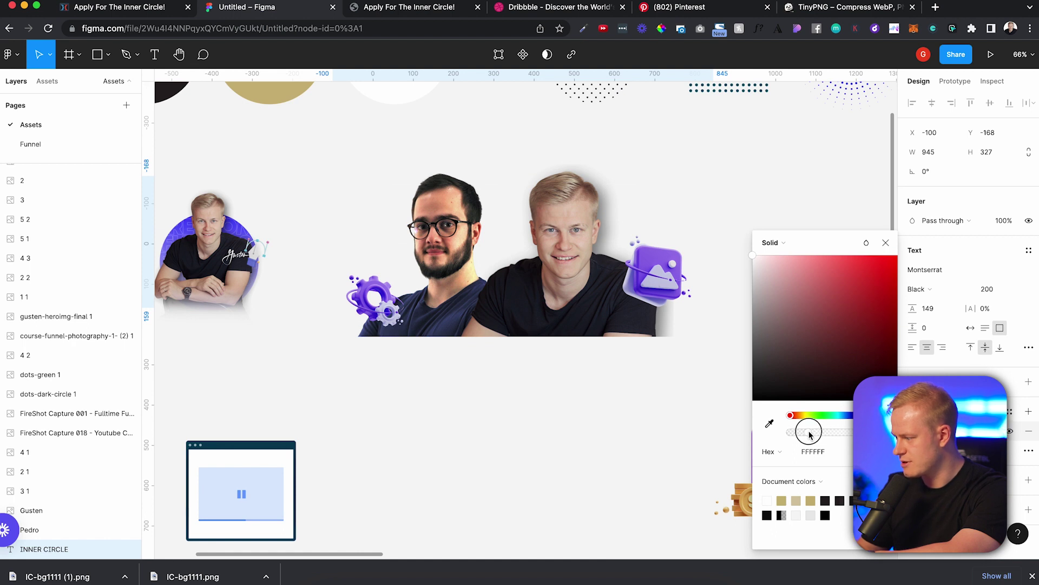
pyautogui.click(663, 429)
pyautogui.moveTo(759, 124); pyautogui.dragTo(332, 367)
pyautogui.press('Escape')
pyautogui.press('super+z')
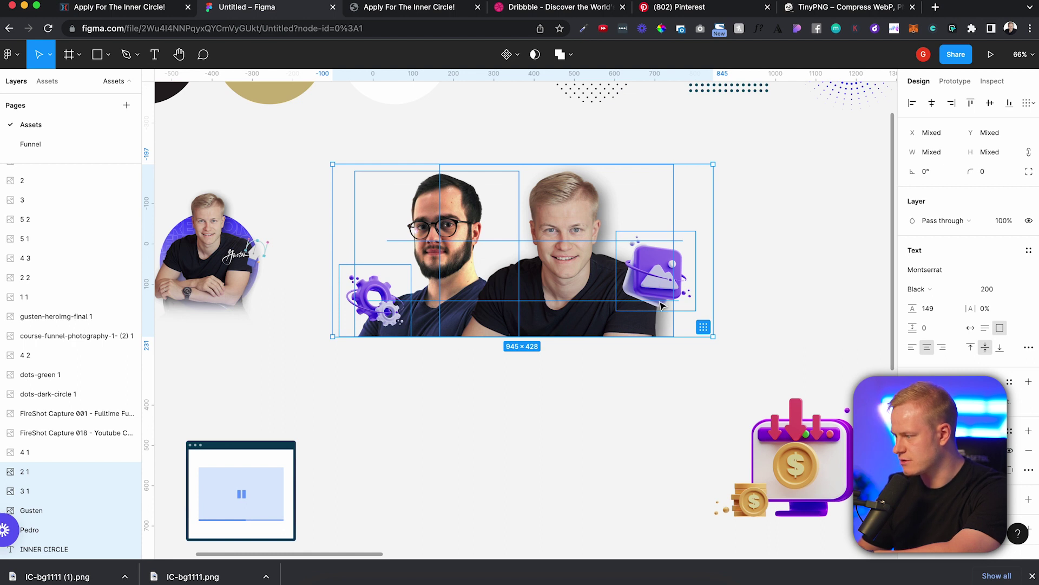
# Group the hero images and text and export the group as pedrogustenheroimg.png
pyautogui.press('super+g')
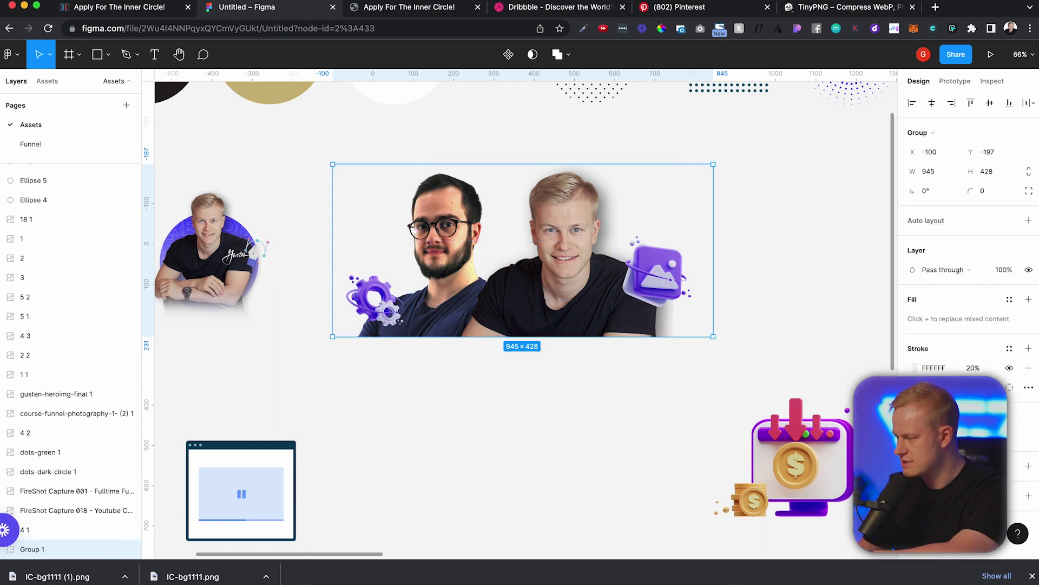
pyautogui.click(941, 497)
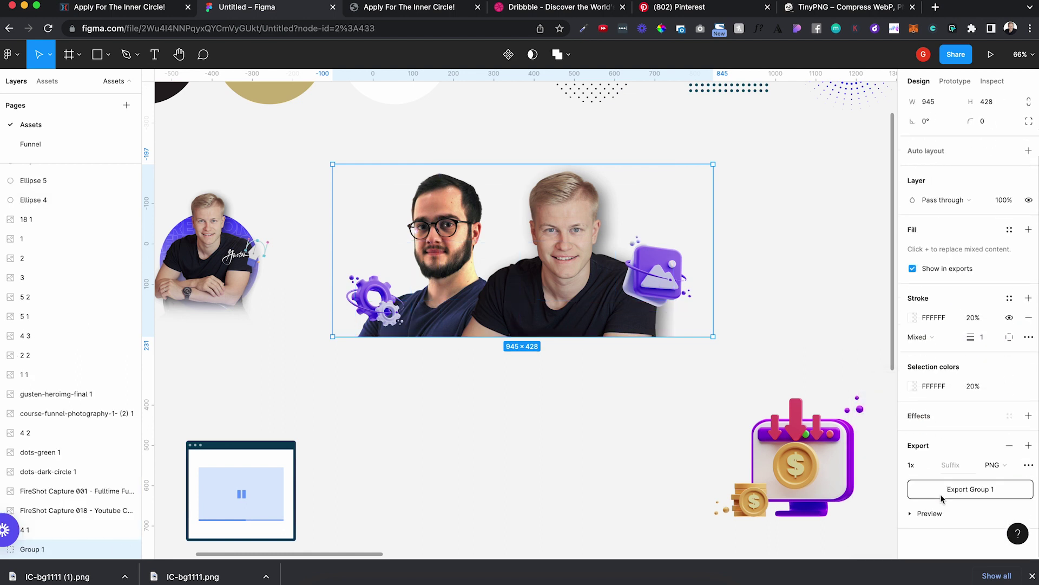
pyautogui.click(973, 490)
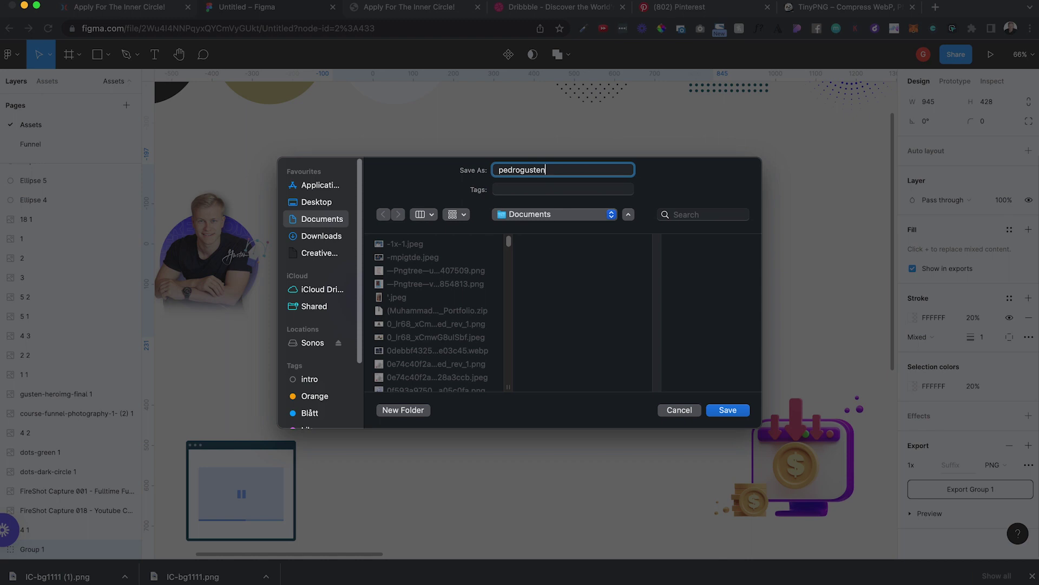
pyautogui.write('pedrogustenheroimg')
pyautogui.press('Return')
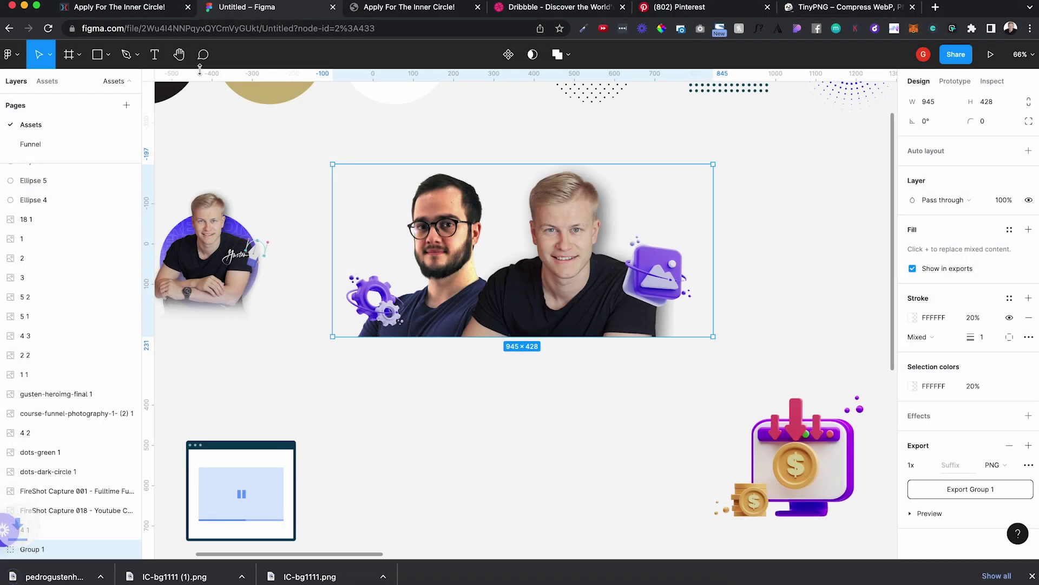
# Compress the PNG in TinyPNG from 432.2 KB to 106.7 KB and download it
pyautogui.click(822, 9)
pyautogui.moveTo(16, 576); pyautogui.dragTo(460, 141)
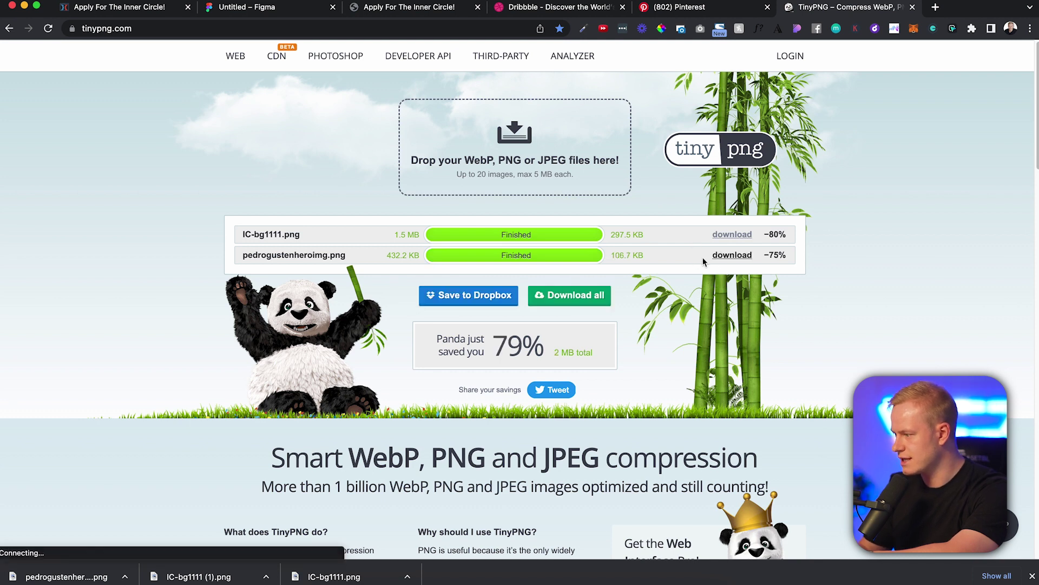
pyautogui.click(724, 255)
pyautogui.press('Return')
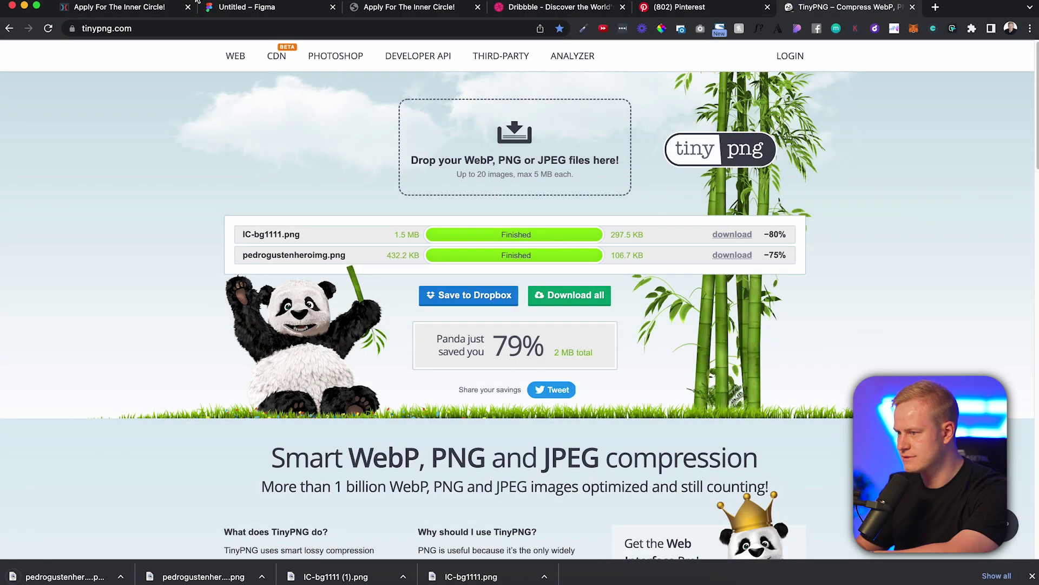
pyautogui.press('super+1')
pyautogui.click(637, 323)
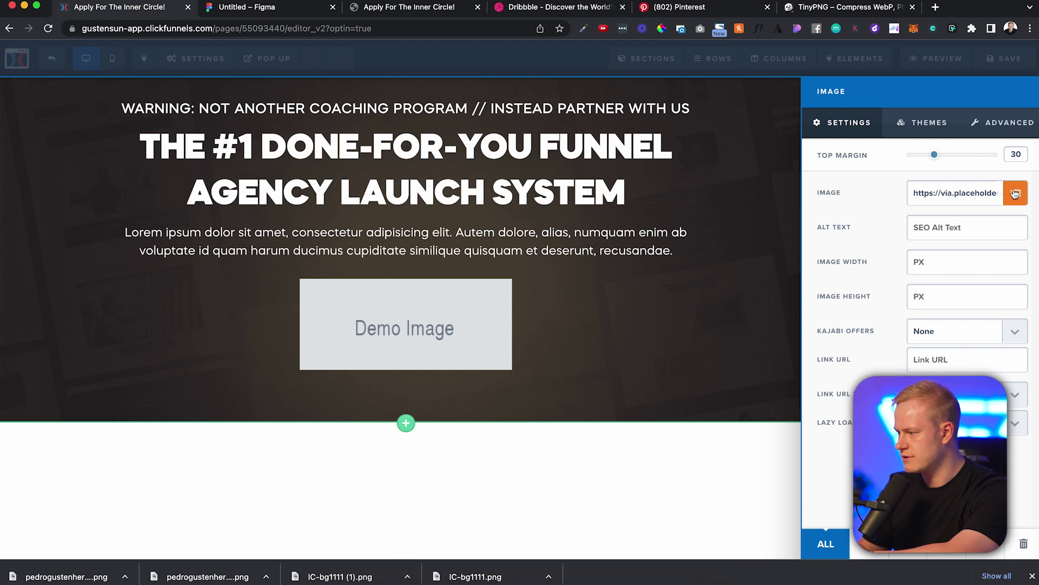
# Replace the hero's demo image with the compressed portrait and reduce its top margin to 20
pyautogui.click(1016, 194)
pyautogui.moveTo(62, 576); pyautogui.dragTo(504, 54)
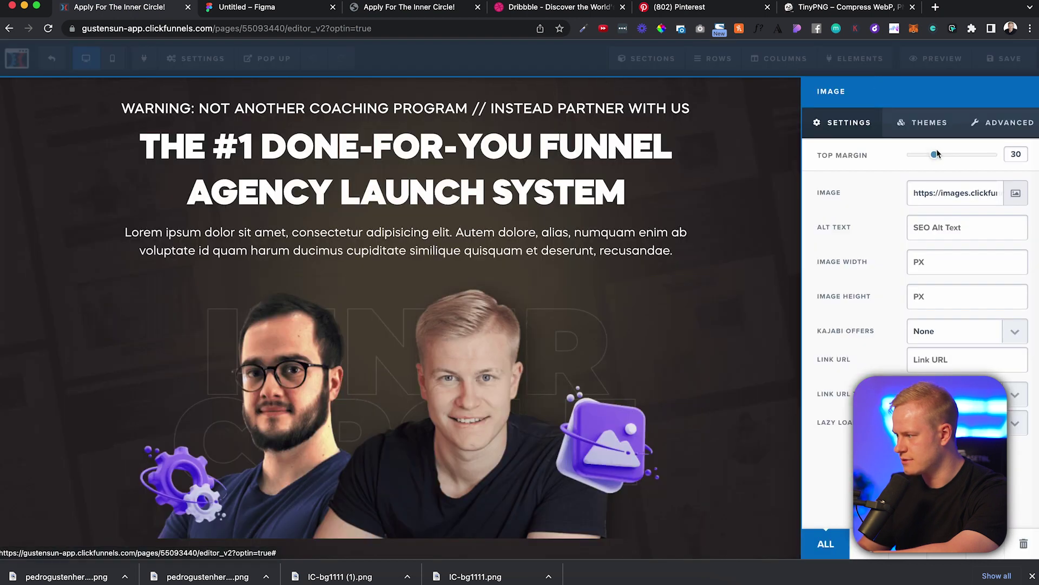
pyautogui.click(937, 158)
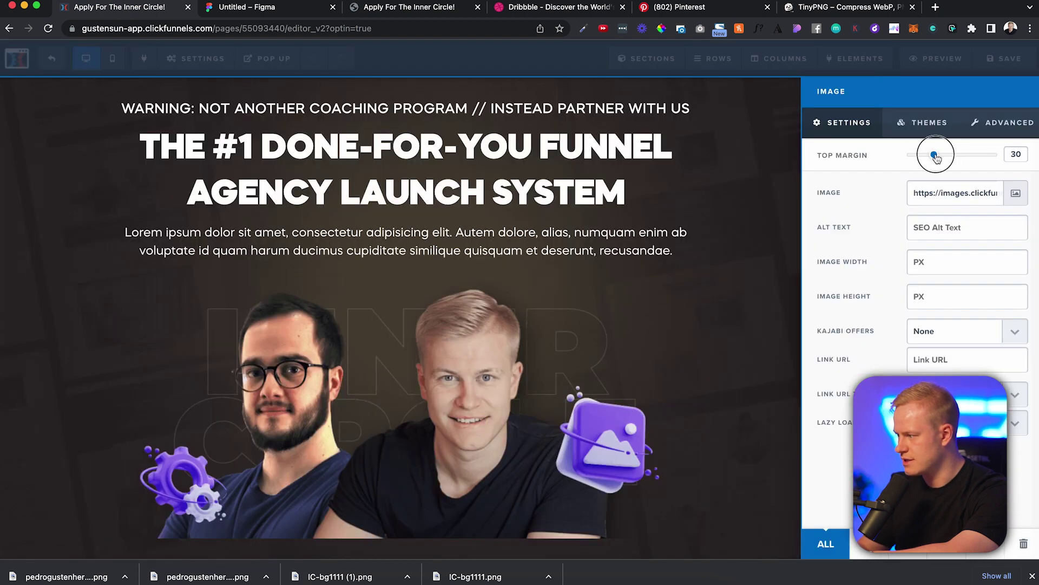
pyautogui.moveTo(937, 158)
pyautogui.mouseDown()
pyautogui.moveTo(910, 158)
pyautogui.moveTo(929, 158)
pyautogui.mouseUp()
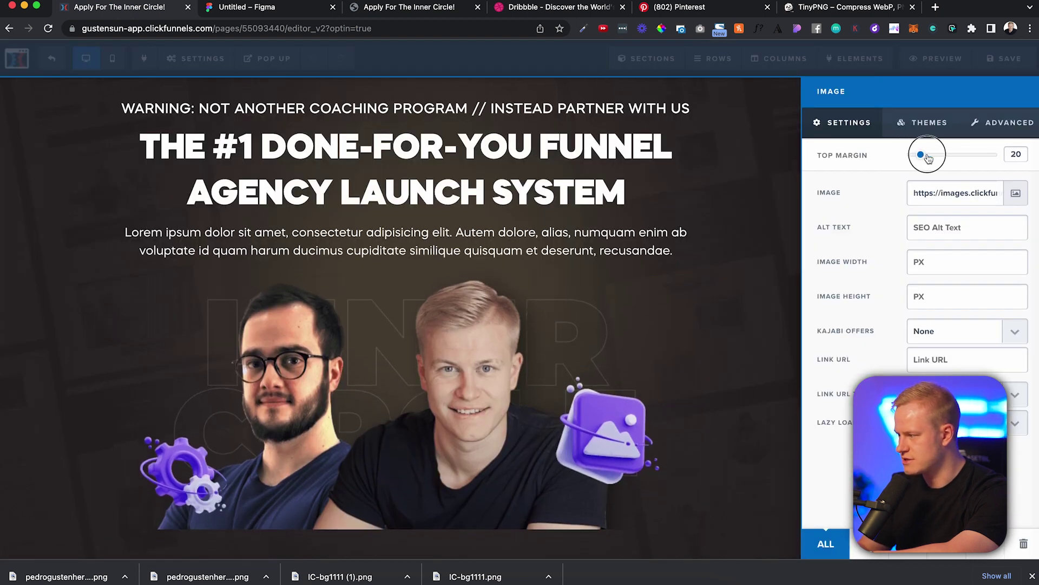
pyautogui.click(594, 260)
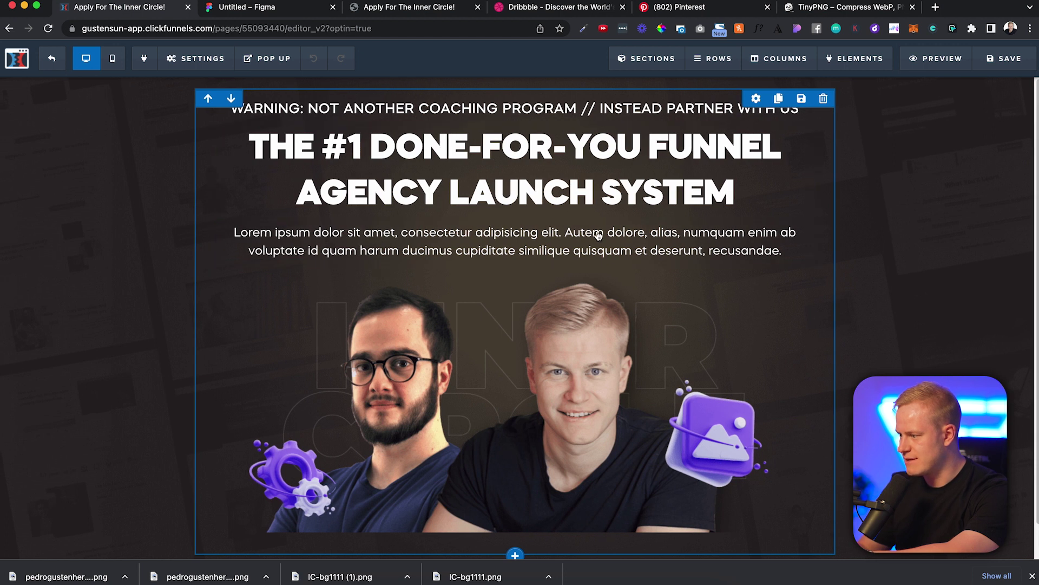
pyautogui.scroll(-1, 870, 200)
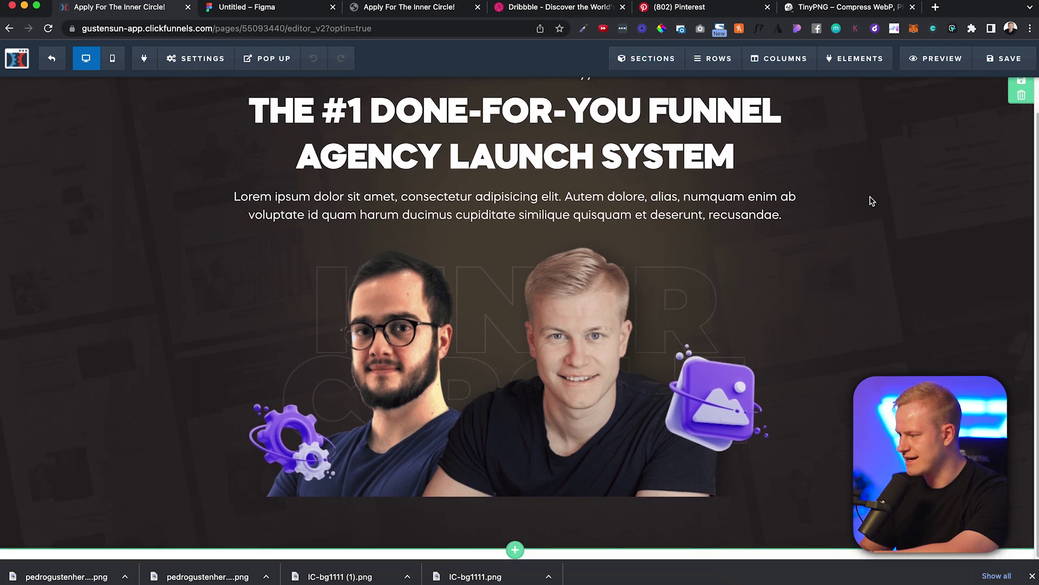
pyautogui.scroll(1, 870, 200)
pyautogui.scroll(-1, 596, 379)
pyautogui.scroll(1, 596, 530)
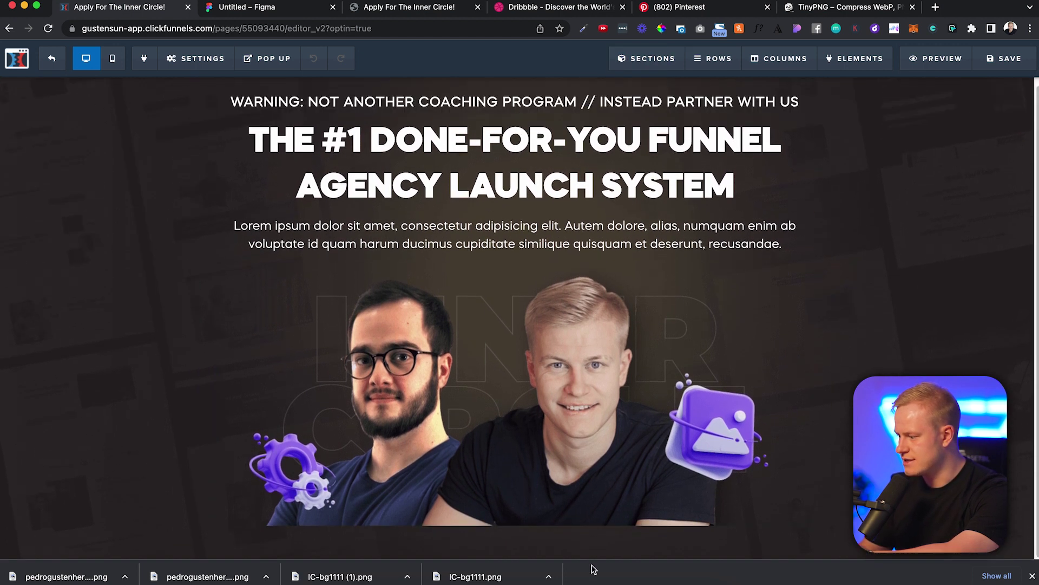
# Add a full-width section below the hero with a solid black #000000 background
pyautogui.click(1032, 576)
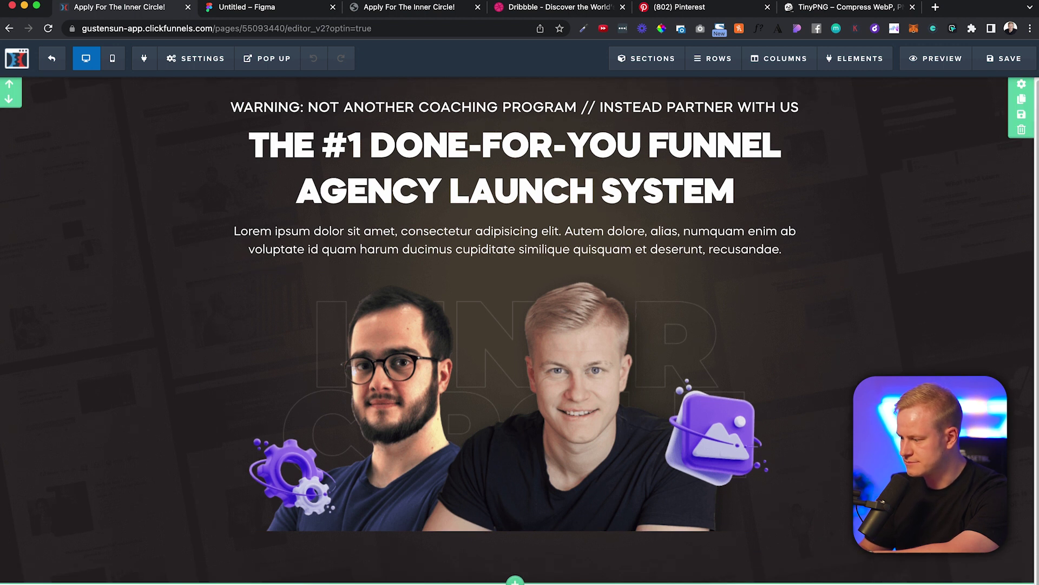
pyautogui.click(513, 580)
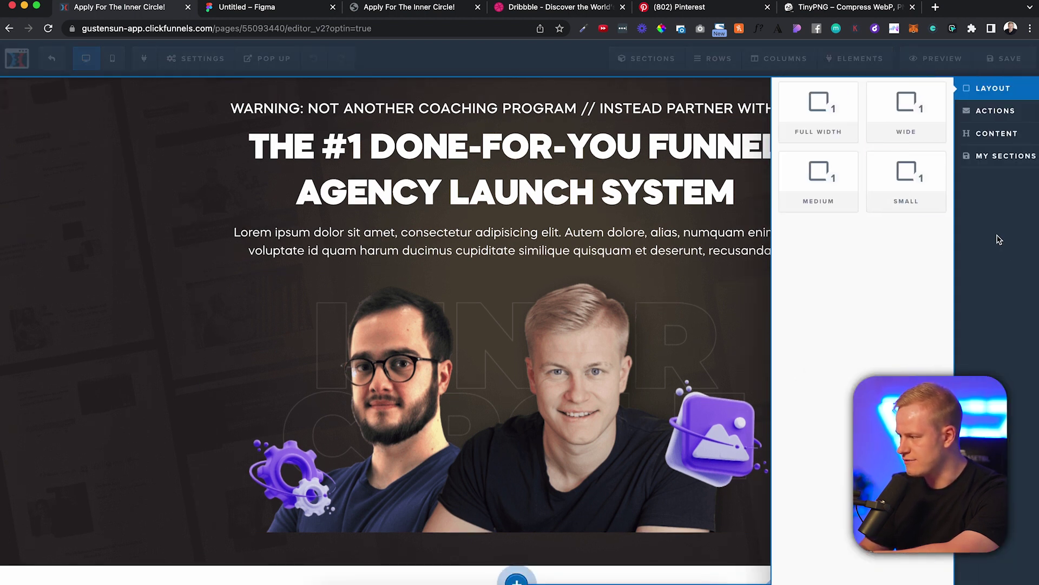
pyautogui.click(817, 117)
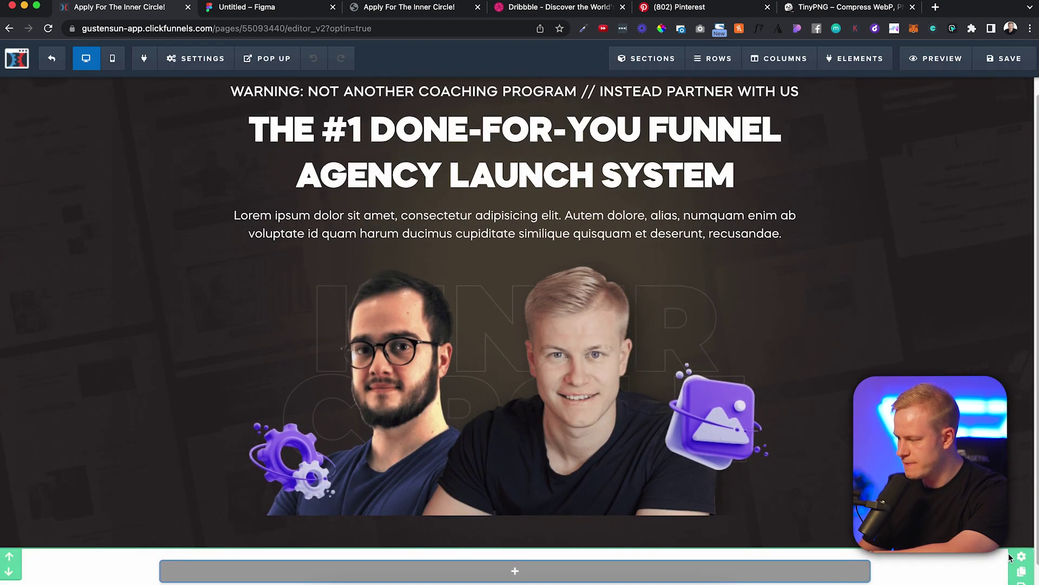
pyautogui.click(1021, 556)
pyautogui.click(925, 354)
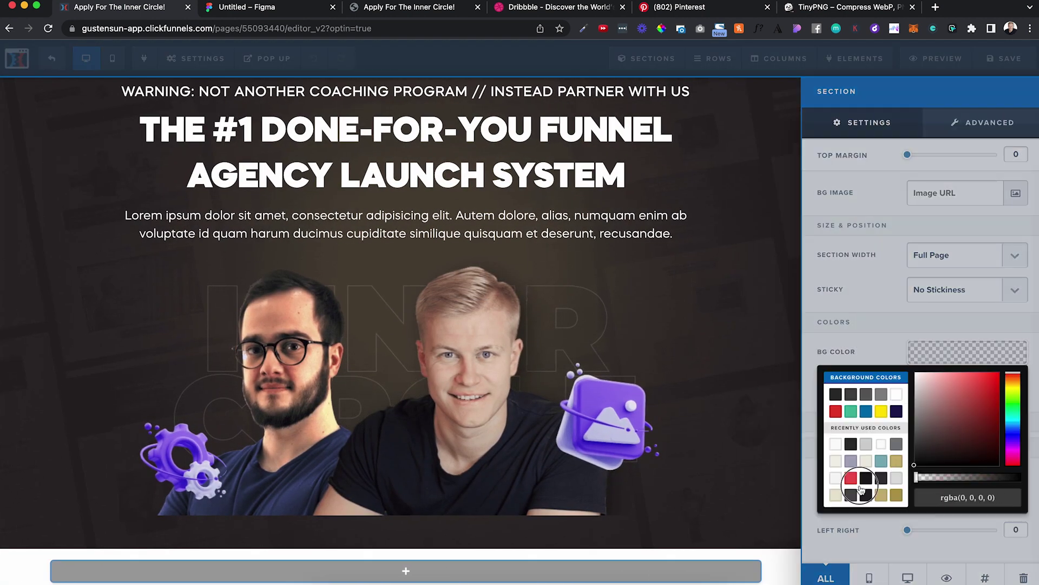
pyautogui.moveTo(917, 477); pyautogui.dragTo(1023, 477)
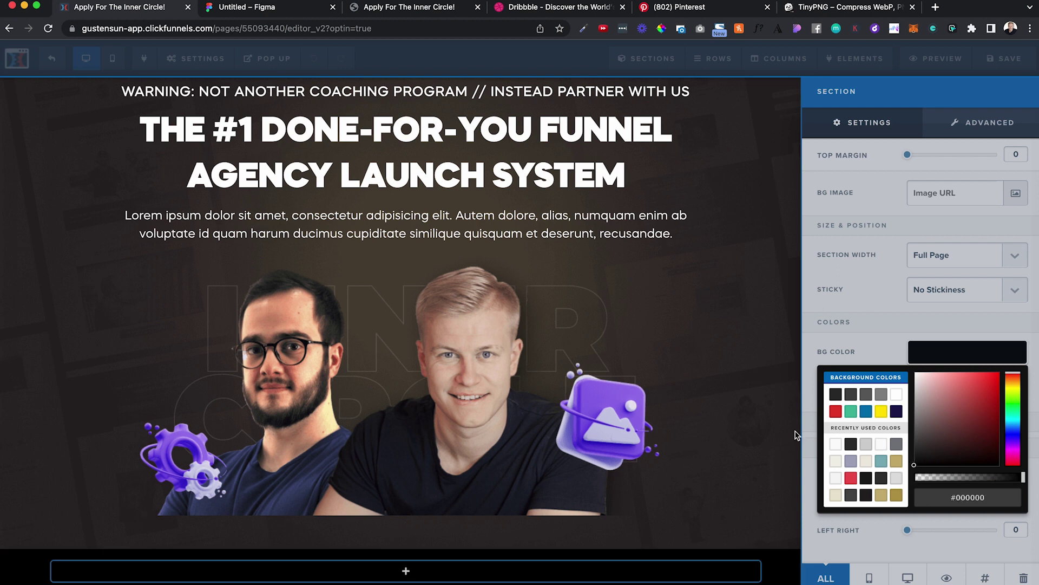
pyautogui.click(791, 410)
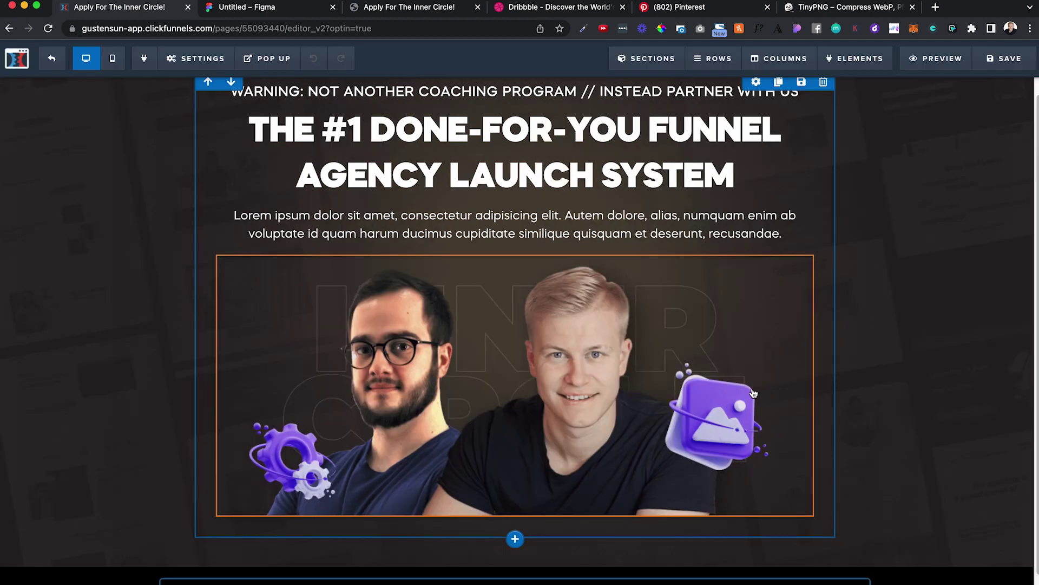
# Set bottom padding to 0 on both the hero section and its row, saving the page
pyautogui.click(888, 188)
pyautogui.moveTo(916, 537); pyautogui.dragTo(863, 540)
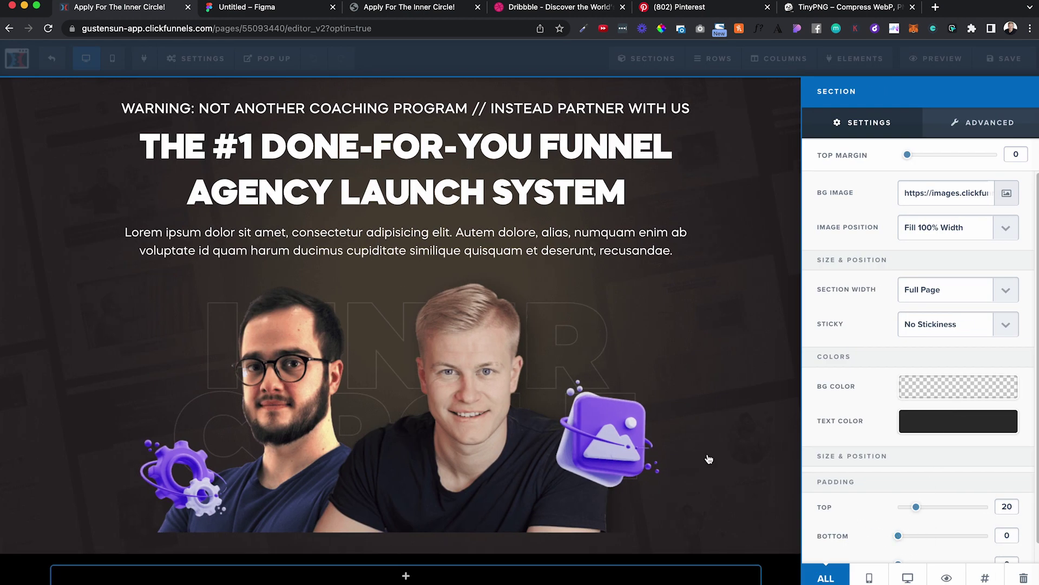
pyautogui.click(624, 114)
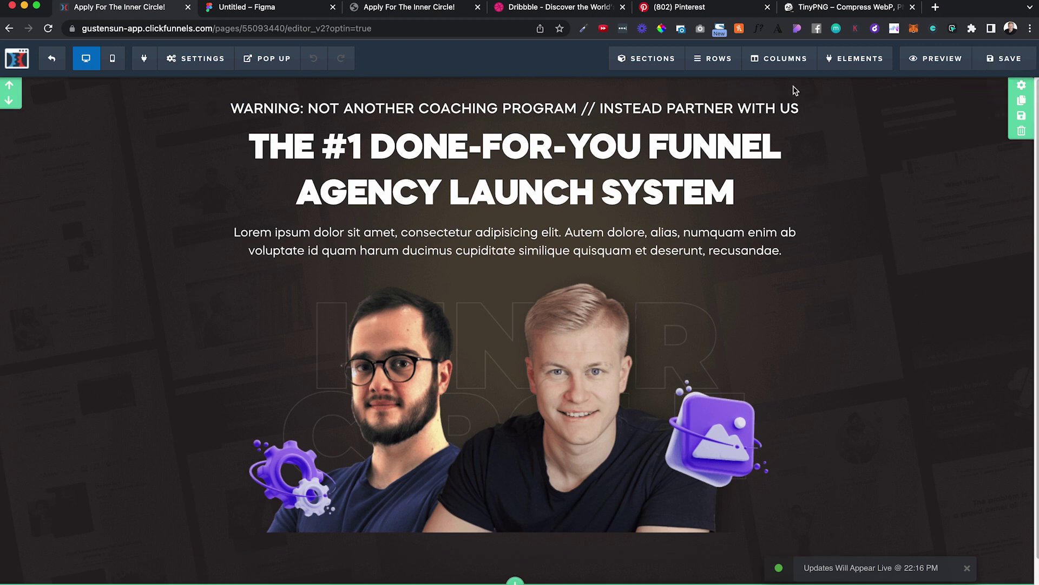
pyautogui.click(756, 98)
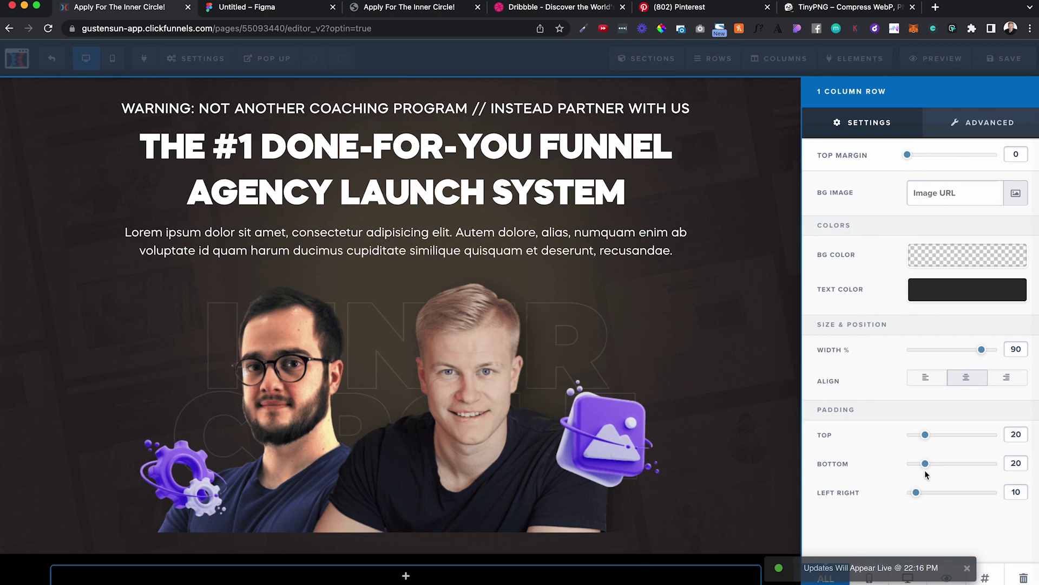
pyautogui.moveTo(925, 464); pyautogui.dragTo(832, 478)
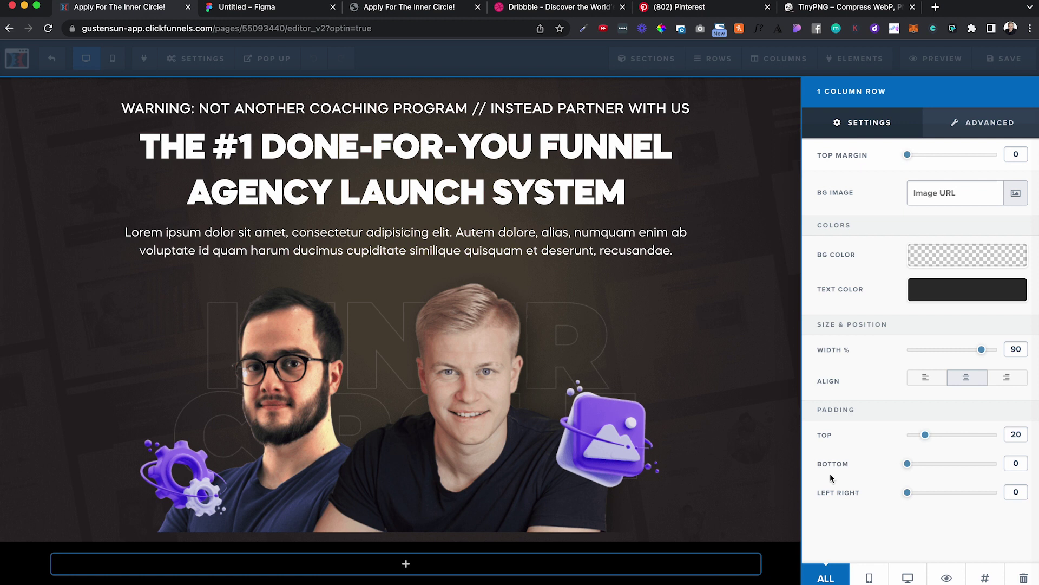
pyautogui.click(661, 363)
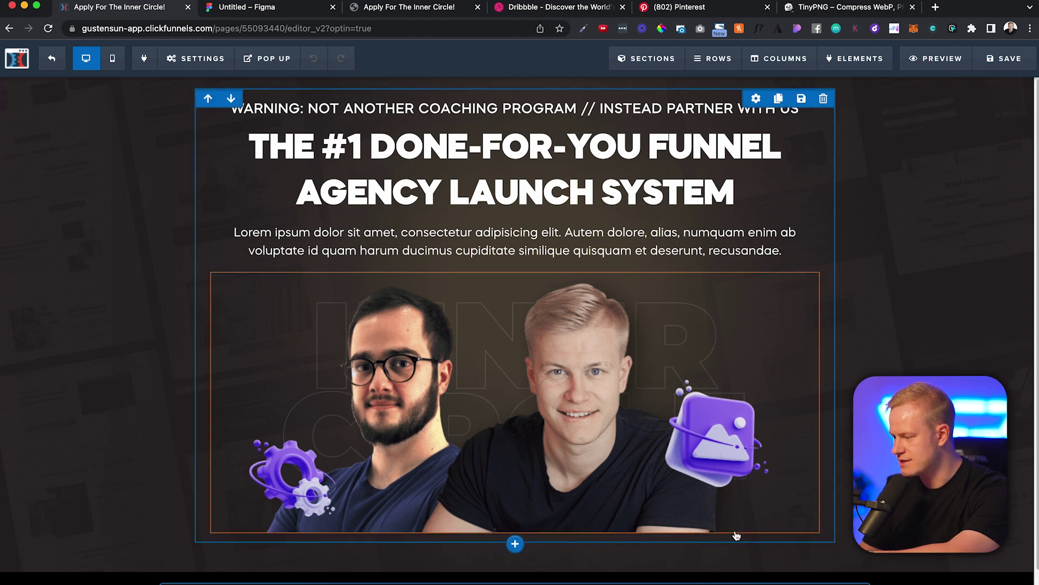
# Add a three-column row to the black section and give the section a -15 top margin
pyautogui.click(515, 571)
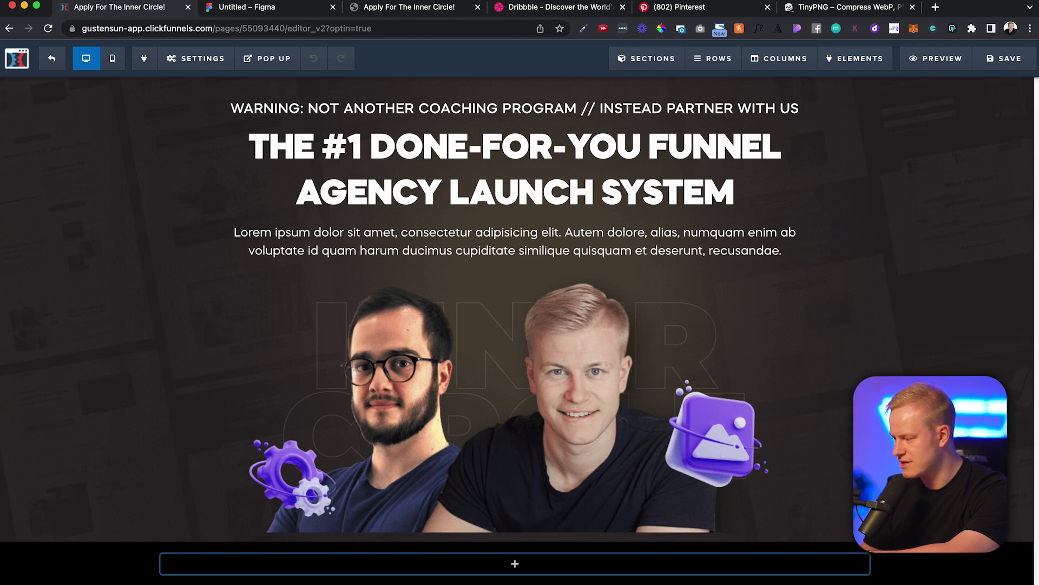
pyautogui.click(824, 184)
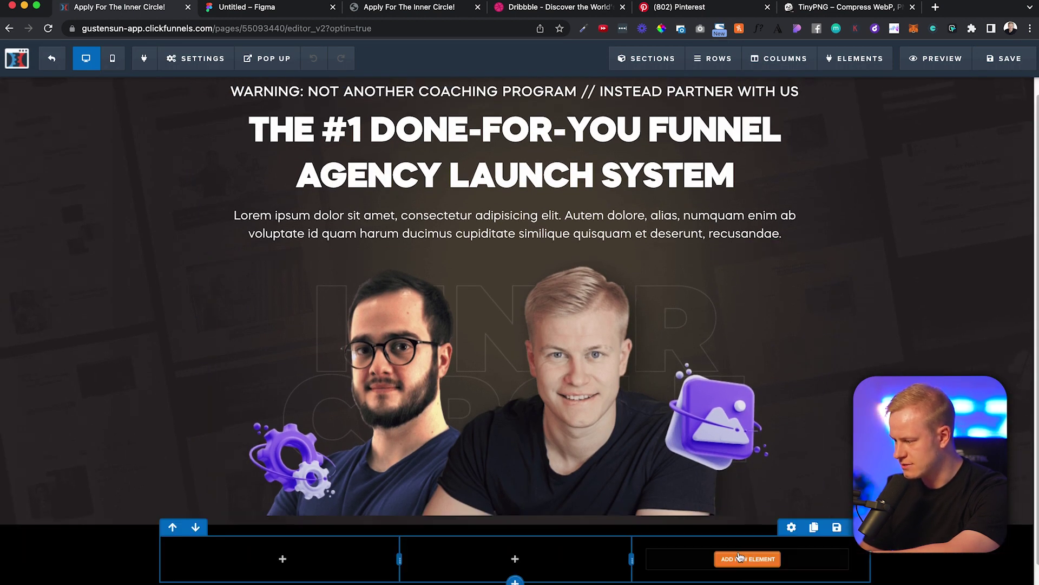
pyautogui.click(1019, 533)
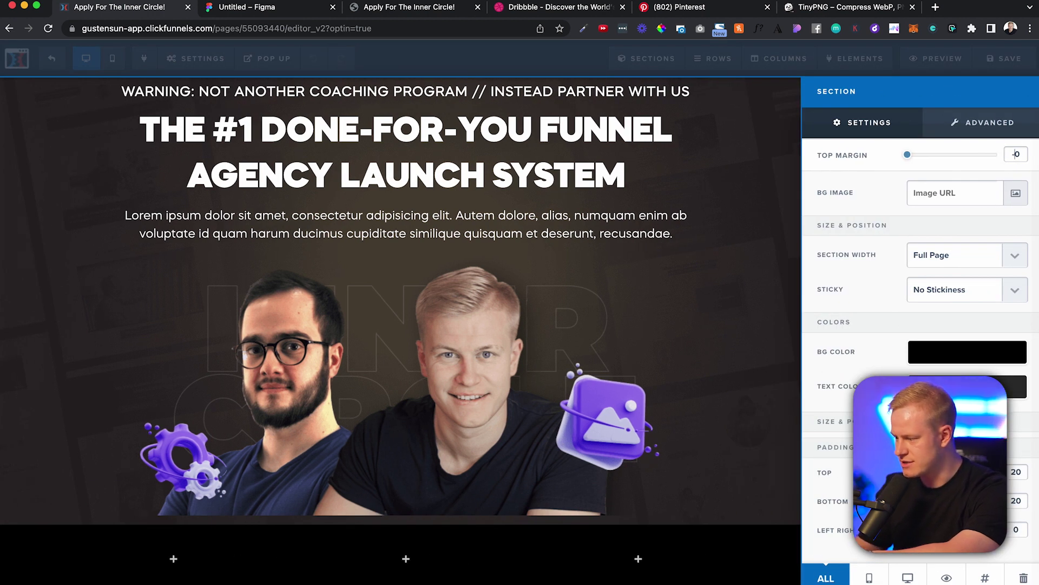
pyautogui.write('2')
pyautogui.press('BackSpace')
pyautogui.write('1')
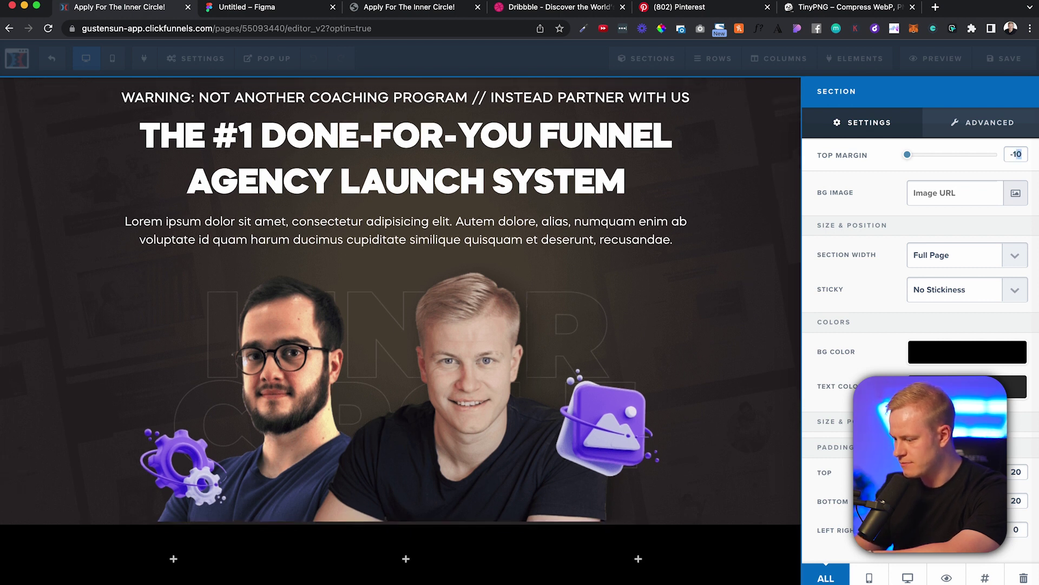
pyautogui.press('BackSpace')
pyautogui.write('4')
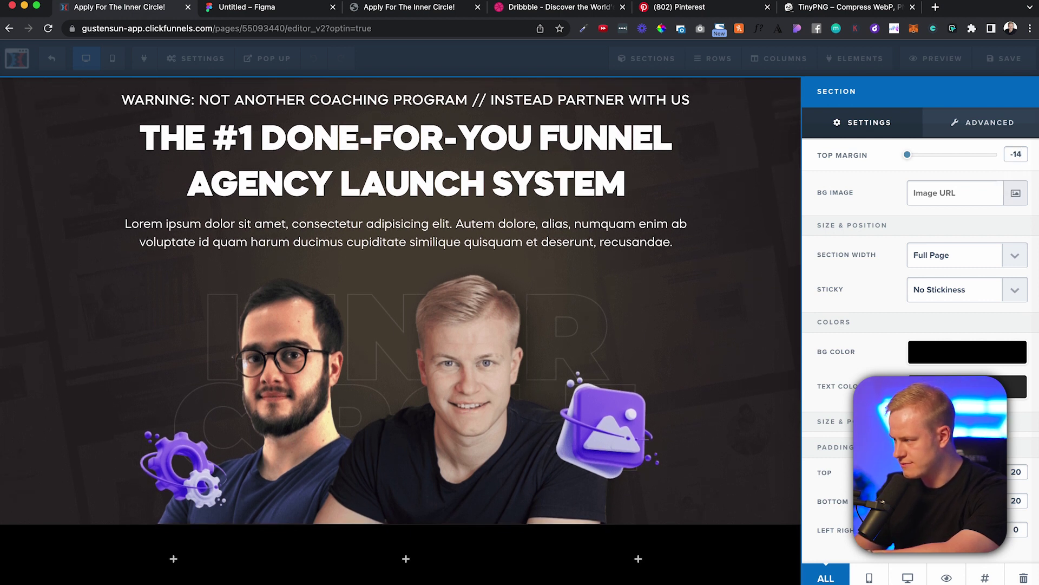
pyautogui.press('BackSpace')
pyautogui.write('5')
pyautogui.click(537, 267)
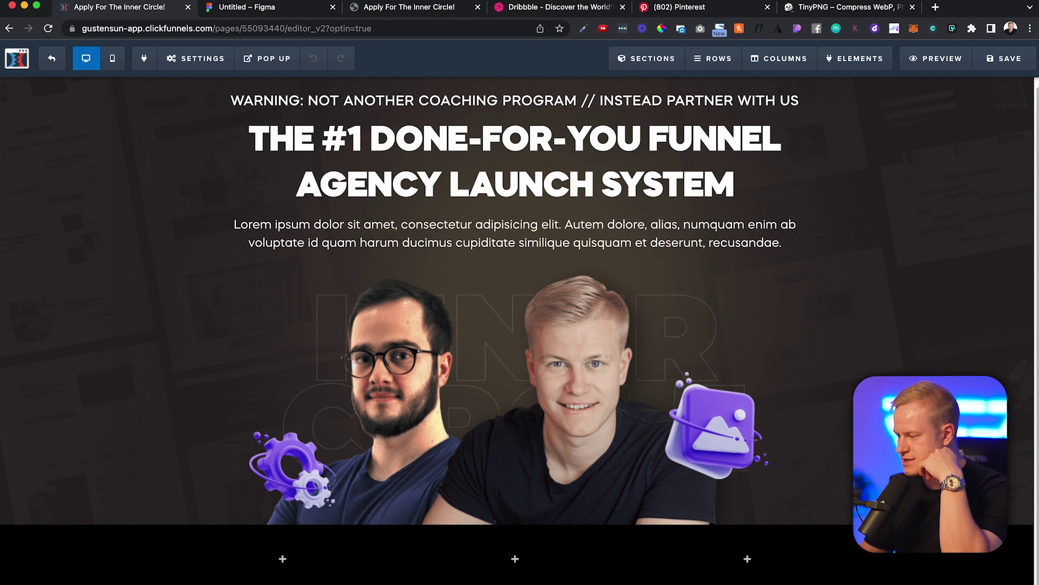
# Put a Small Call to Action Headline in each of the three columns
pyautogui.click(283, 530)
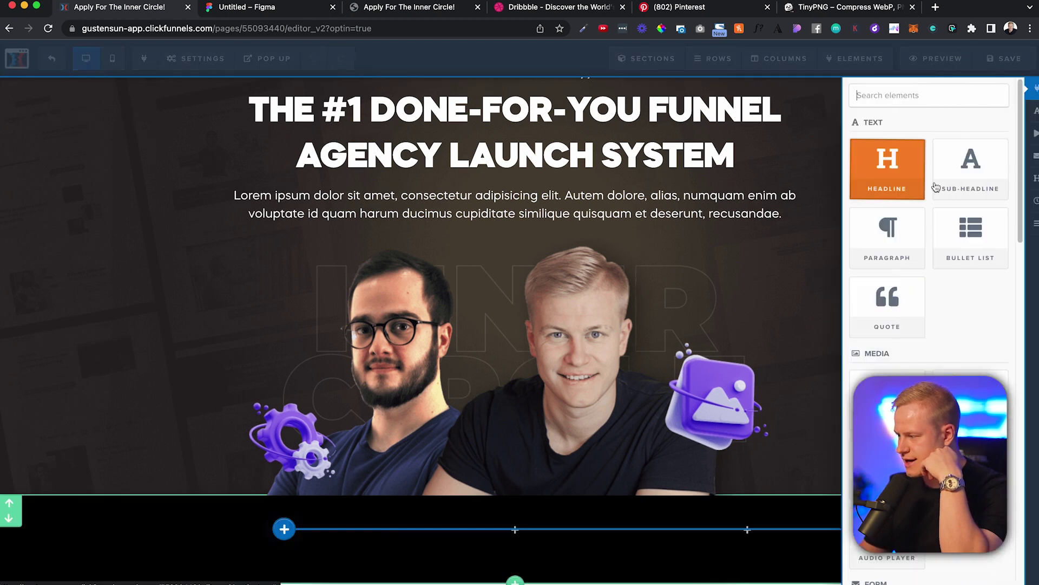
pyautogui.click(355, 515)
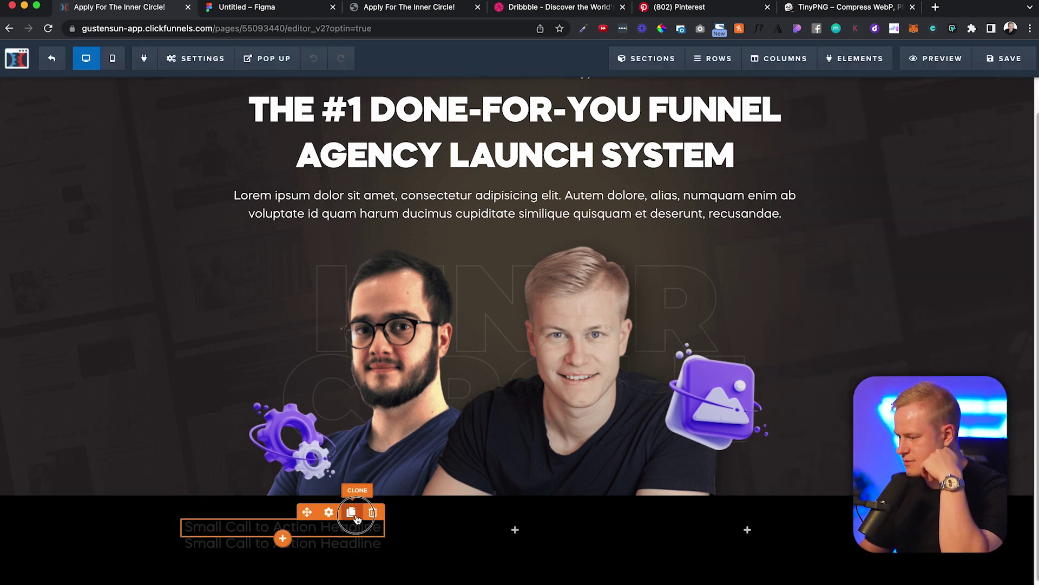
pyautogui.moveTo(356, 528); pyautogui.dragTo(580, 522)
pyautogui.moveTo(325, 543); pyautogui.dragTo(784, 549)
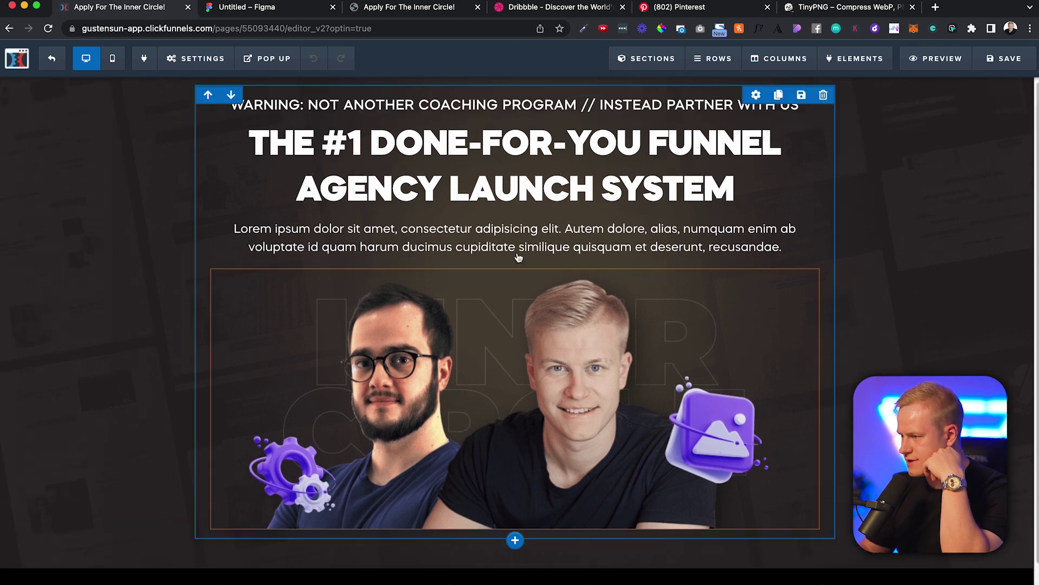
pyautogui.click(371, 6)
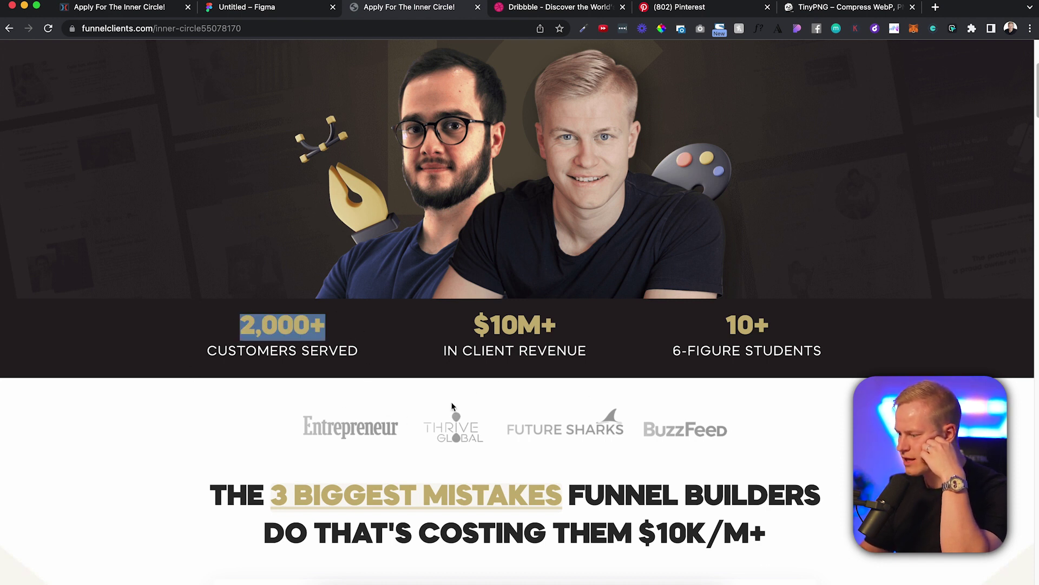
# Move the LOGO image lower on the Assets page and crop its height to 79
pyautogui.click(288, 14)
pyautogui.click(478, 404)
pyautogui.scroll(-3, 487, 402)
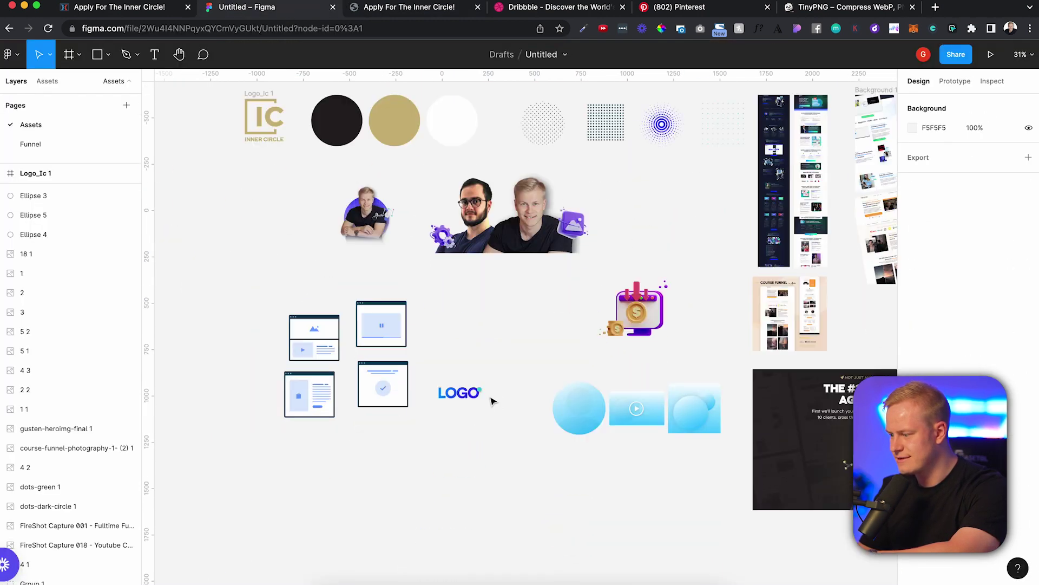
pyautogui.scroll(-3, 490, 399)
pyautogui.scroll(1, 490, 399)
pyautogui.scroll(5, 490, 399)
pyautogui.click(377, 260)
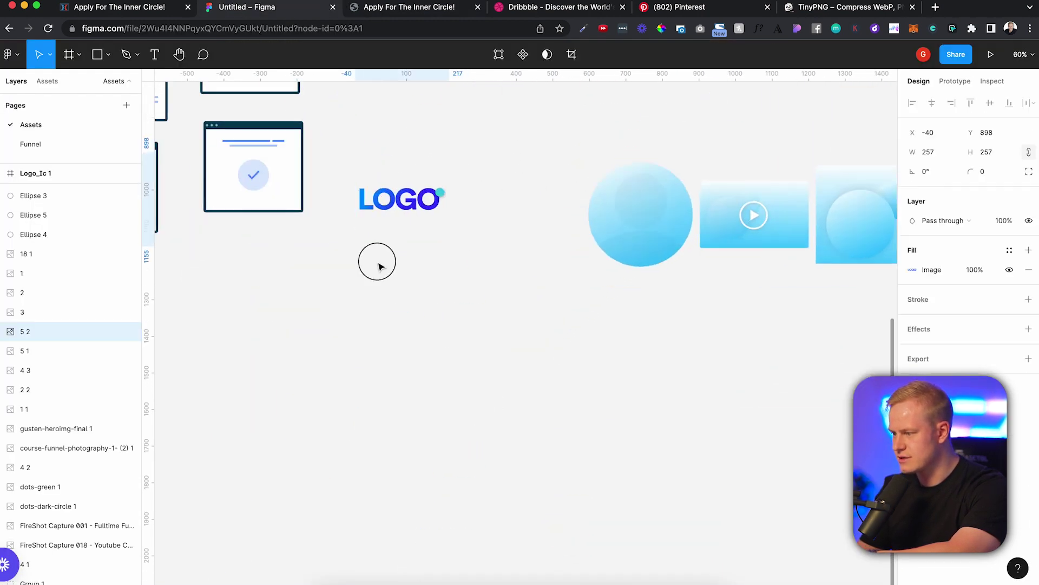
pyautogui.moveTo(379, 266); pyautogui.dragTo(326, 367)
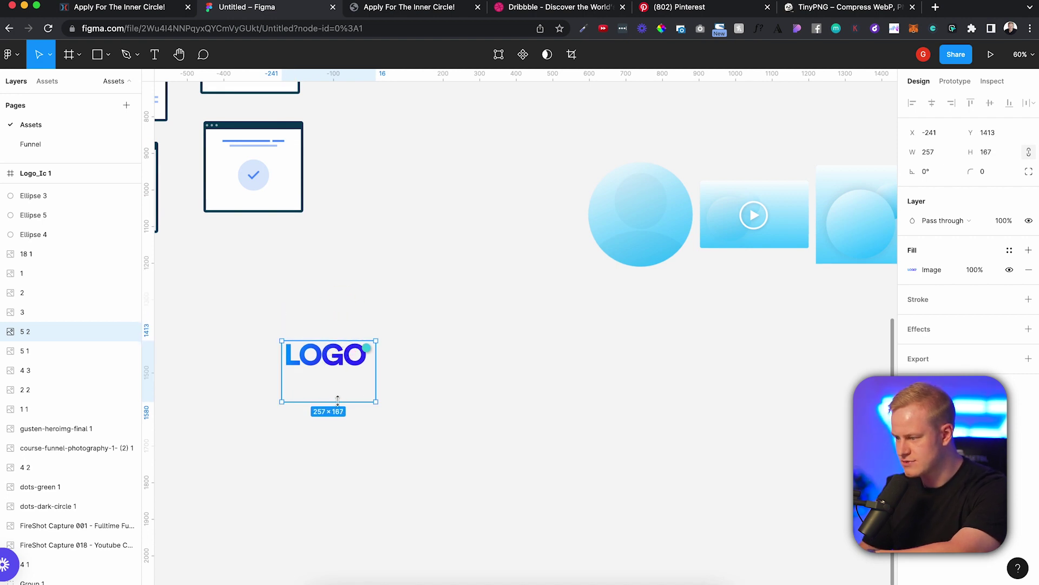
pyautogui.moveTo(337, 399); pyautogui.dragTo(336, 369)
# Paste two copies of the logo and line all three up in a row 40 apart
pyautogui.click(423, 366)
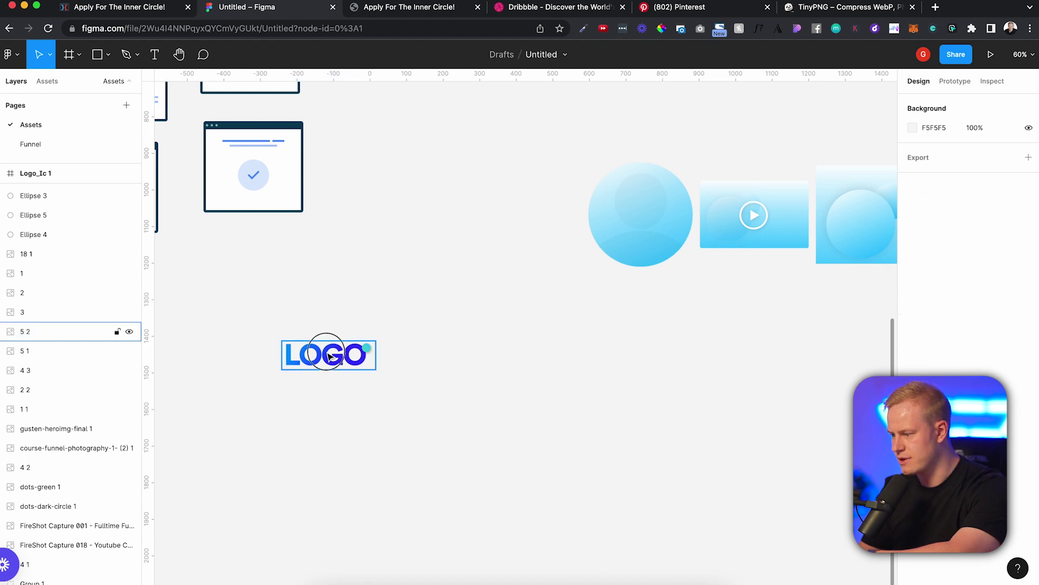
pyautogui.click(329, 355)
pyautogui.press('super+v')
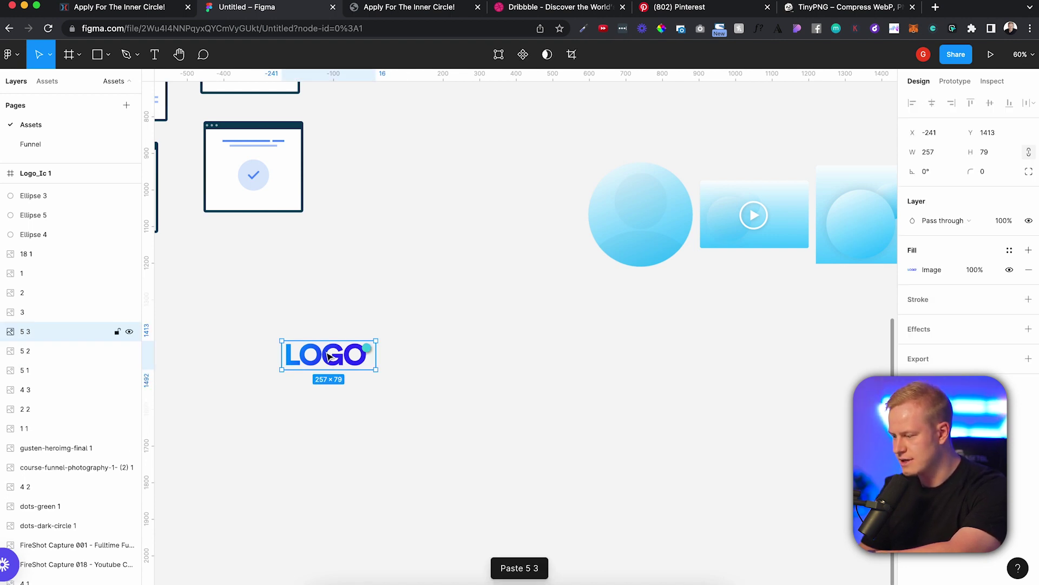
pyautogui.press('super+v')
pyautogui.moveTo(327, 359); pyautogui.dragTo(563, 362)
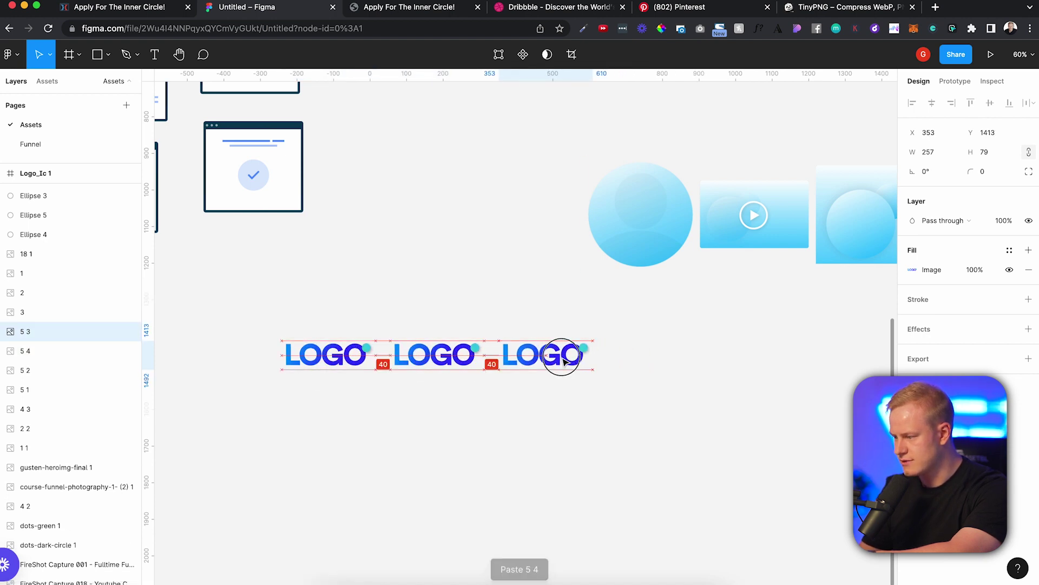
pyautogui.moveTo(670, 359); pyautogui.dragTo(338, 370)
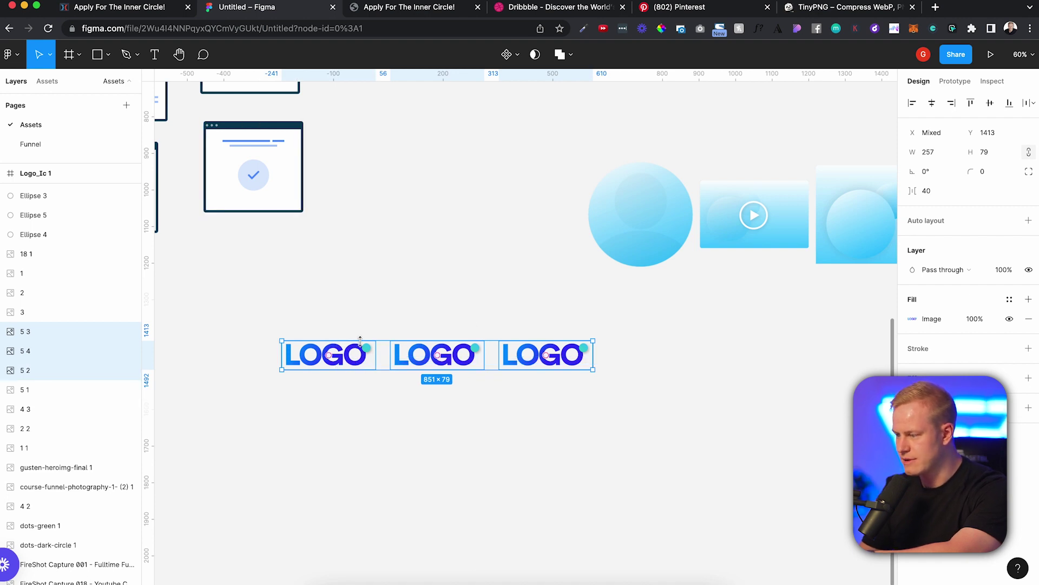
pyautogui.click(407, 302)
# Make the hero image desktop-only and a cloned copy of it mobile-only
pyautogui.click(137, 8)
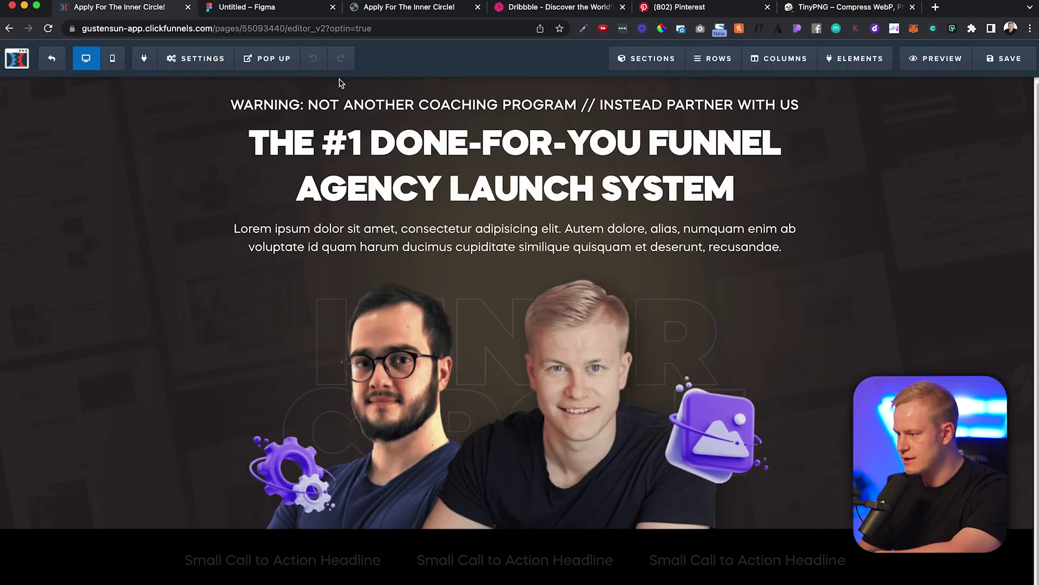
pyautogui.click(643, 348)
pyautogui.click(913, 570)
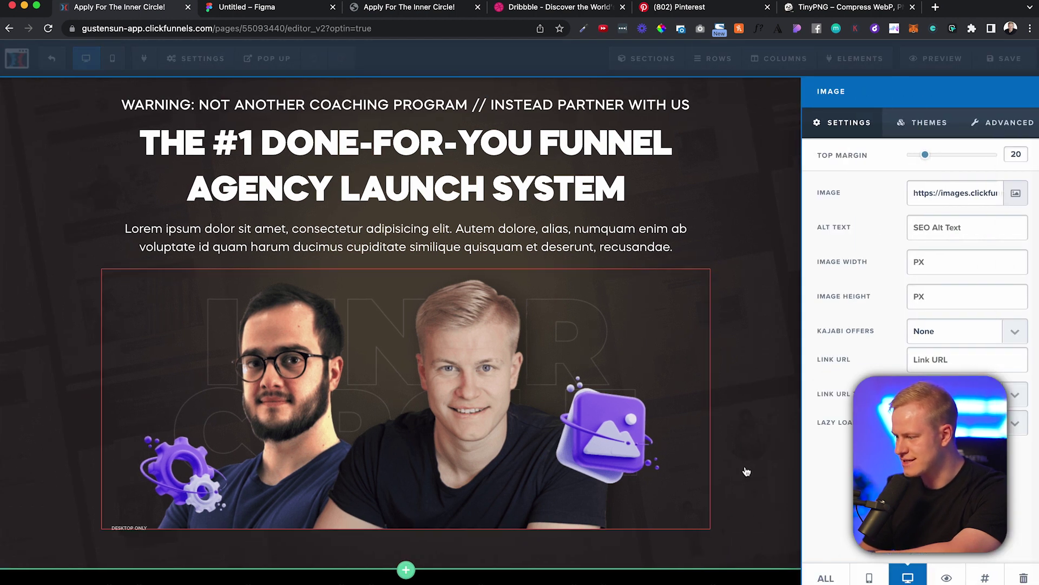
pyautogui.click(739, 444)
pyautogui.click(785, 262)
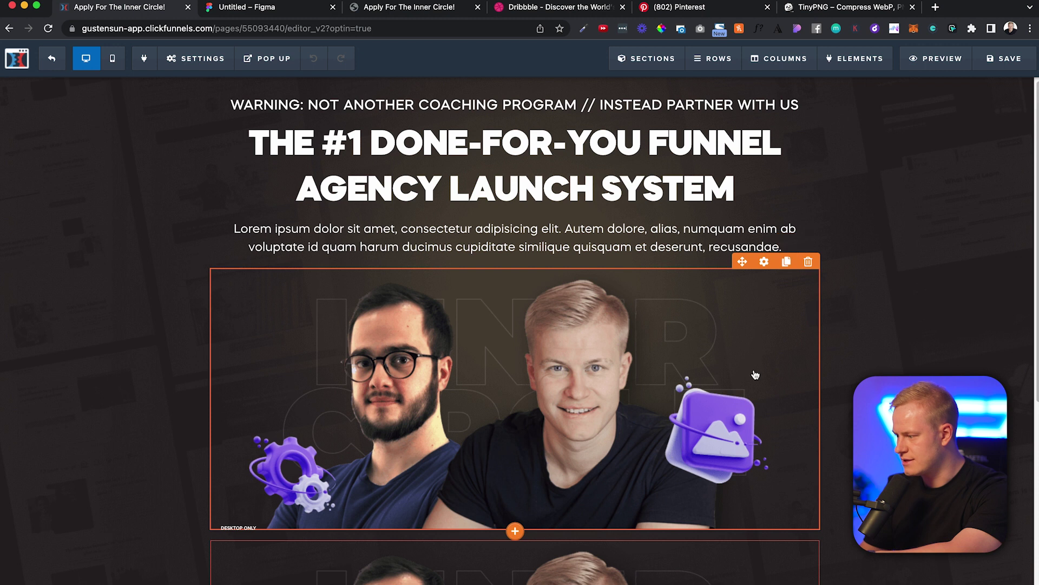
pyautogui.scroll(-5, 754, 371)
pyautogui.click(777, 417)
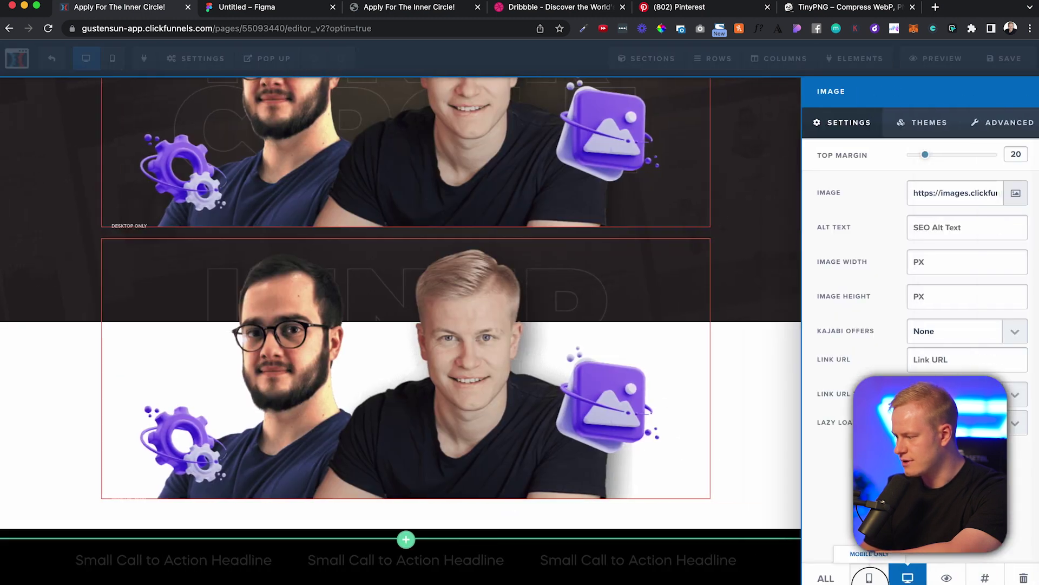
pyautogui.click(869, 577)
pyautogui.scroll(1, 329, 93)
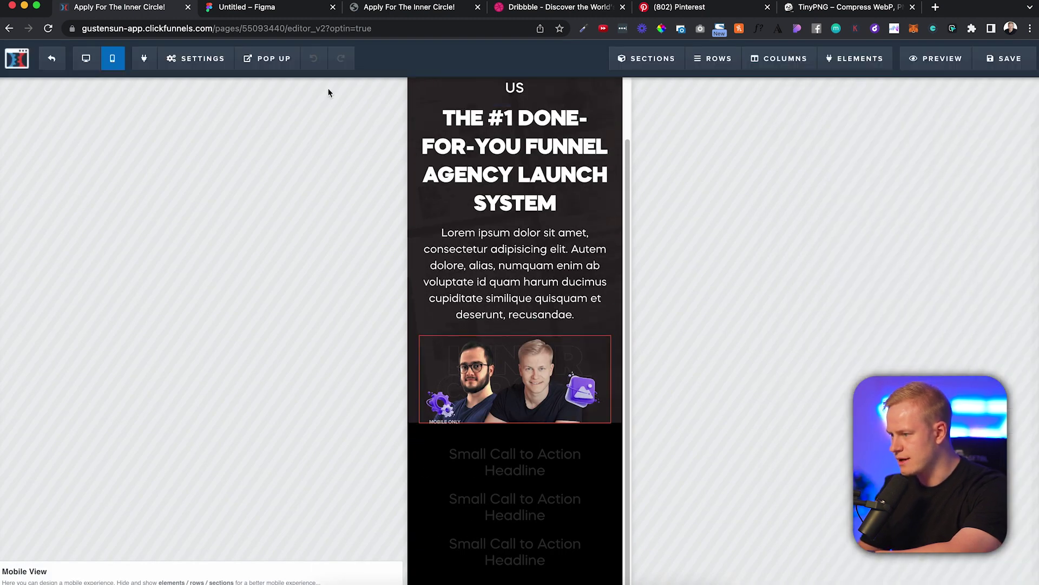
pyautogui.click(298, 16)
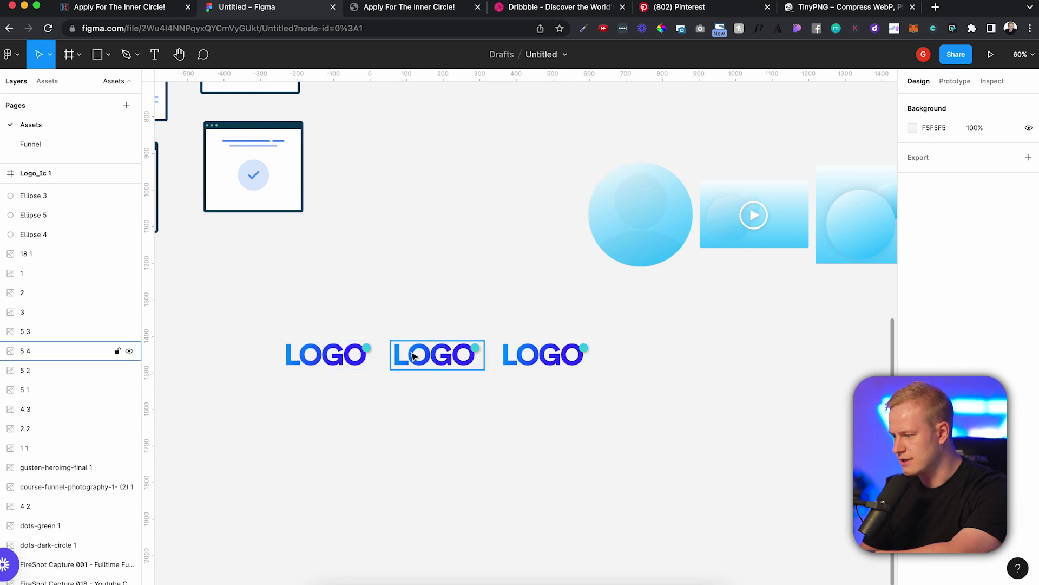
# Duplicate the row of three logos on the Assets page to make six logos
pyautogui.moveTo(320, 331); pyautogui.dragTo(523, 374)
pyautogui.press('super+c')
pyautogui.press('super+v')
pyautogui.click(669, 413)
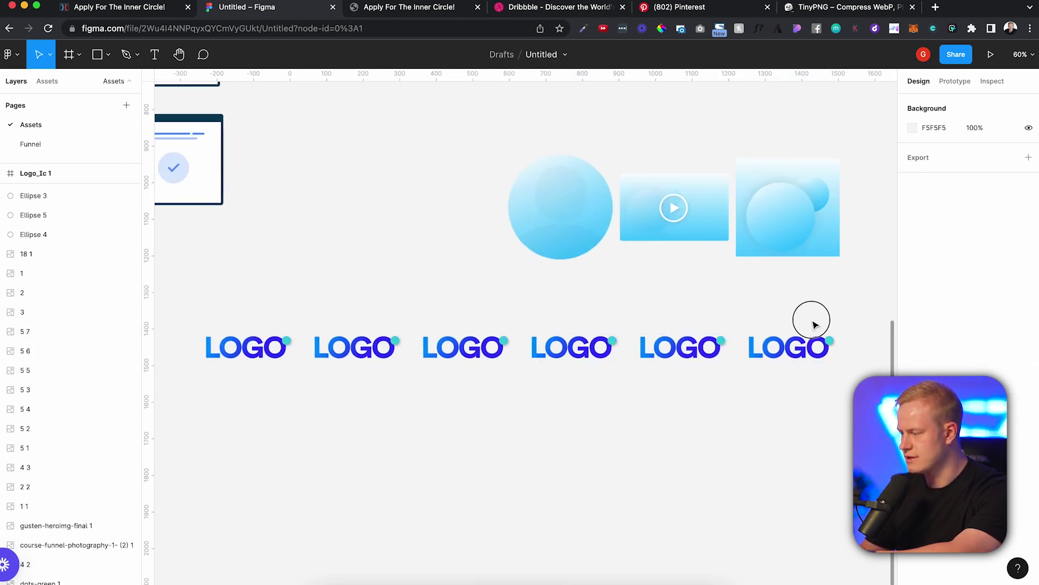
# Copy all six logos and move the copies down into a second row
pyautogui.moveTo(815, 323); pyautogui.dragTo(179, 404)
pyautogui.press('super+c')
pyautogui.press('super+v')
pyautogui.moveTo(339, 357); pyautogui.dragTo(337, 455)
pyautogui.click(553, 502)
pyautogui.moveTo(557, 503); pyautogui.dragTo(454, 492)
pyautogui.click(647, 431)
# Select the six logos in the bottom two rows, forming the 851×220 block
pyautogui.scroll(-2, 647, 432)
pyautogui.hscroll(-2, 648, 432)
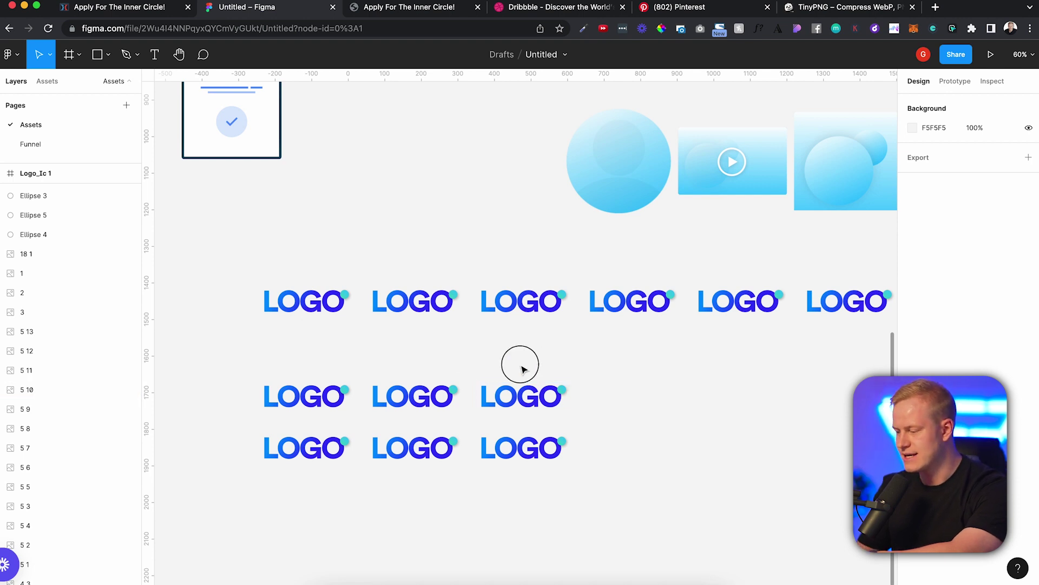
pyautogui.moveTo(522, 369); pyautogui.dragTo(286, 497)
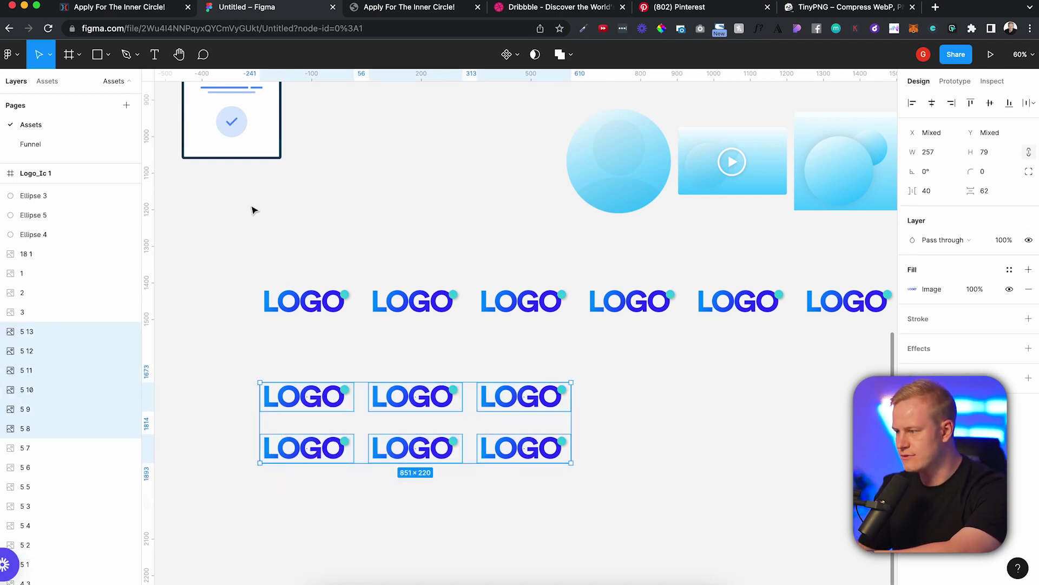
pyautogui.scroll(-5, 553, 188)
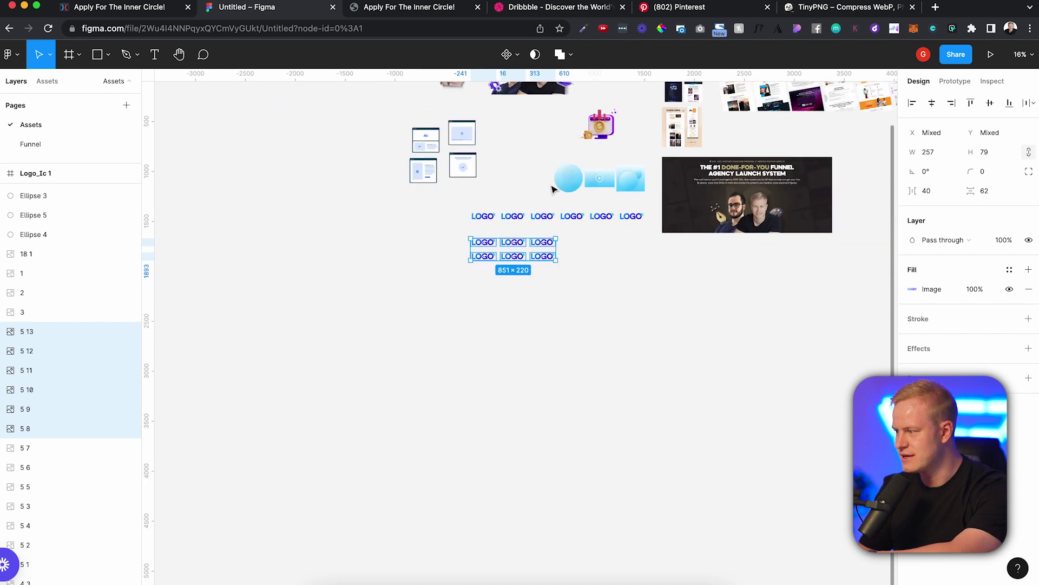
pyautogui.hscroll(3, 552, 188)
pyautogui.scroll(2, 552, 188)
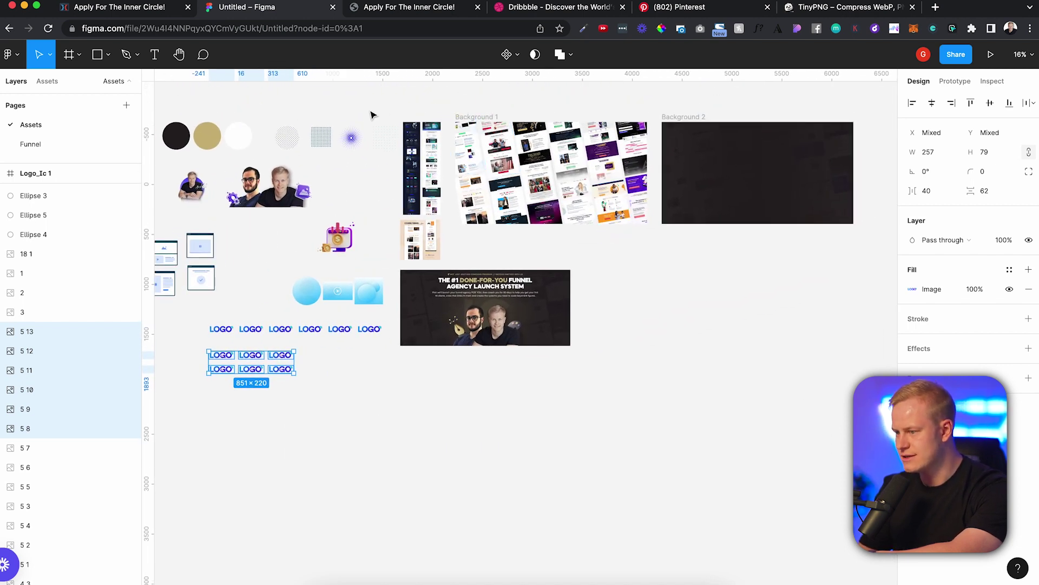
# Duplicate the Background 2 frame on the Funnel page to create Background 3
pyautogui.click(65, 146)
pyautogui.click(666, 252)
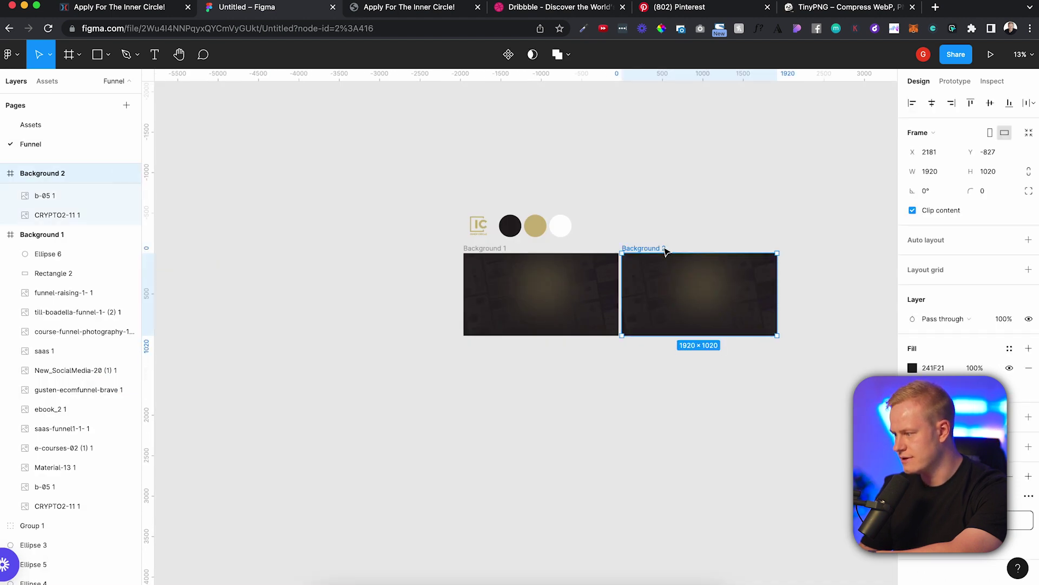
pyautogui.hotkey('ctrl', 'c')
pyautogui.hotkey('ctrl', 'v')
pyautogui.hscroll(5, 712, 238)
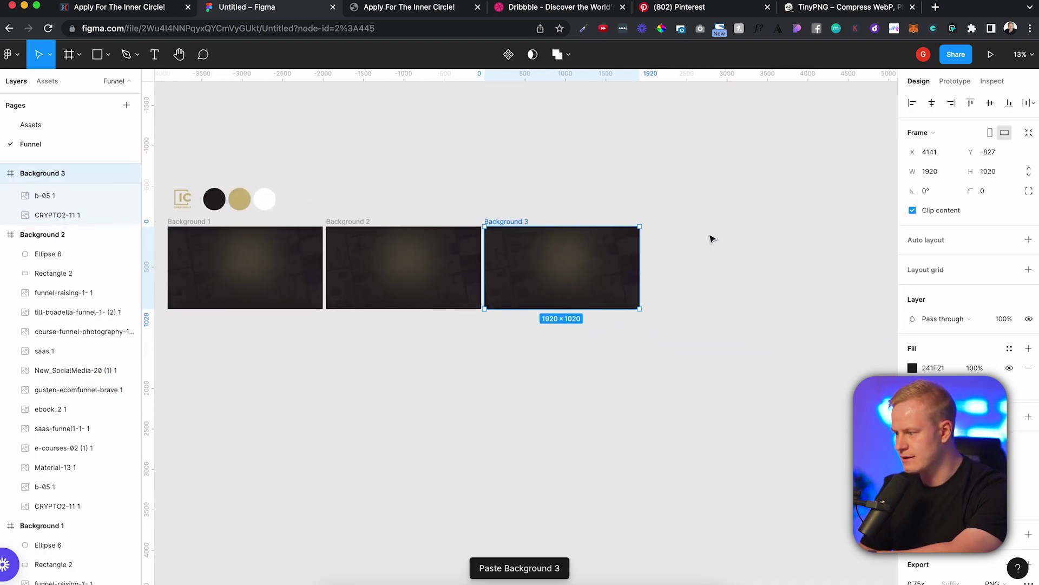
pyautogui.scroll(3, 712, 238)
pyautogui.hotkey('shift', '2')
# Select the gold glow circle, Ellipse 6, inside Background 3
pyautogui.click(86, 124)
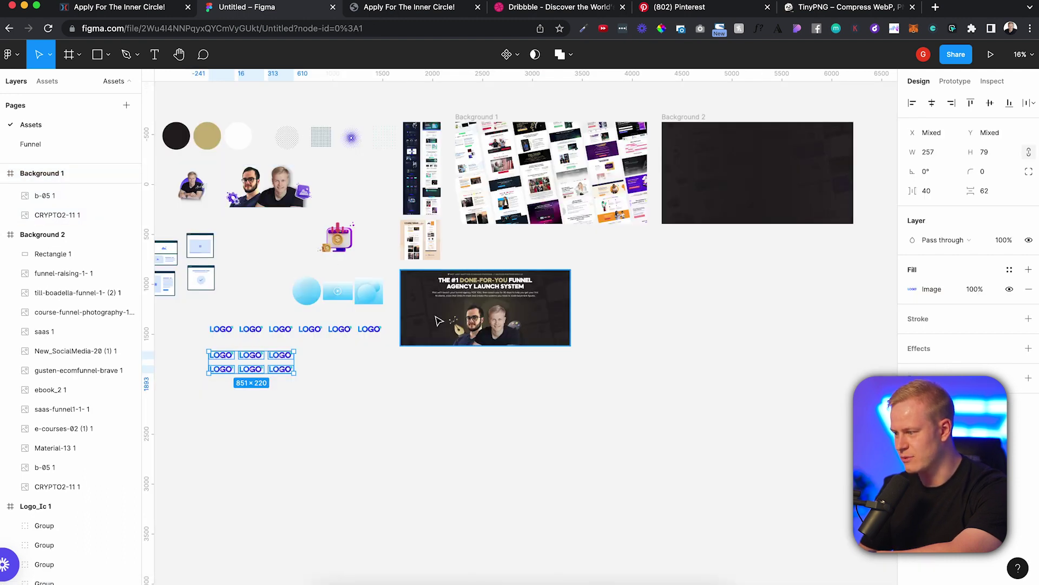
pyautogui.click(103, 150)
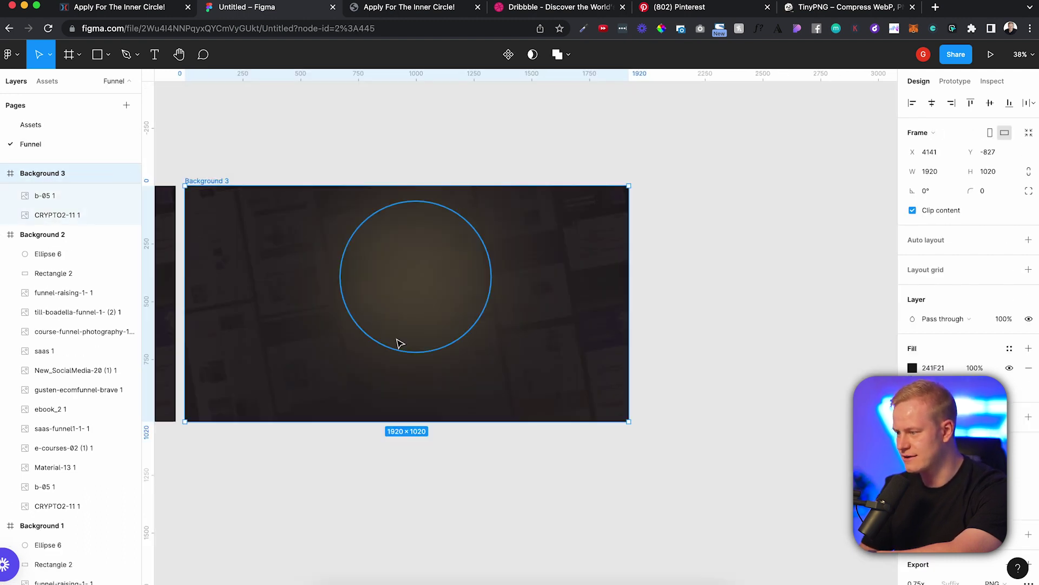
pyautogui.scroll(-2, 401, 337)
pyautogui.hscroll(-2, 401, 337)
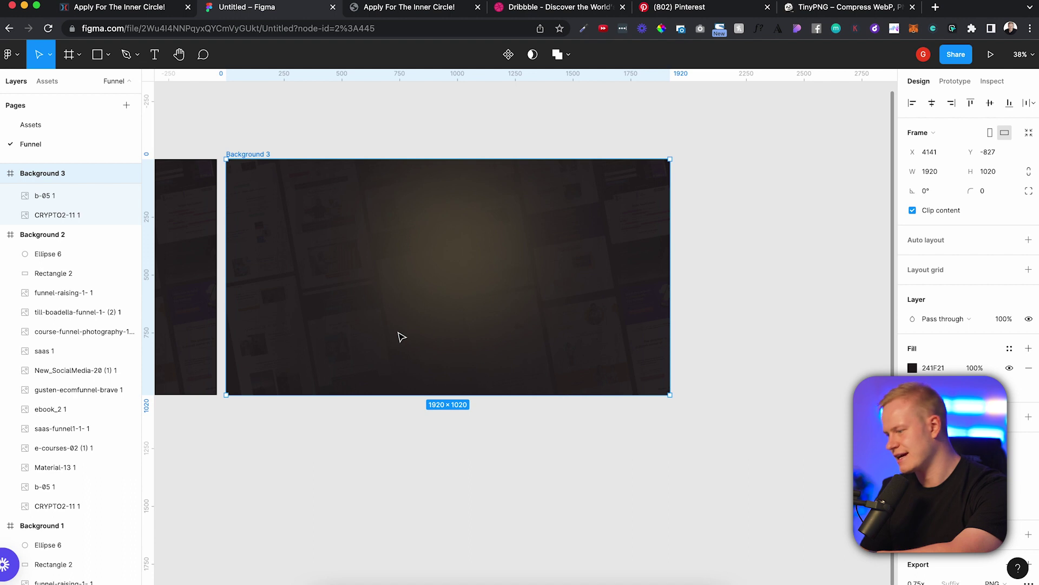
pyautogui.click(463, 241)
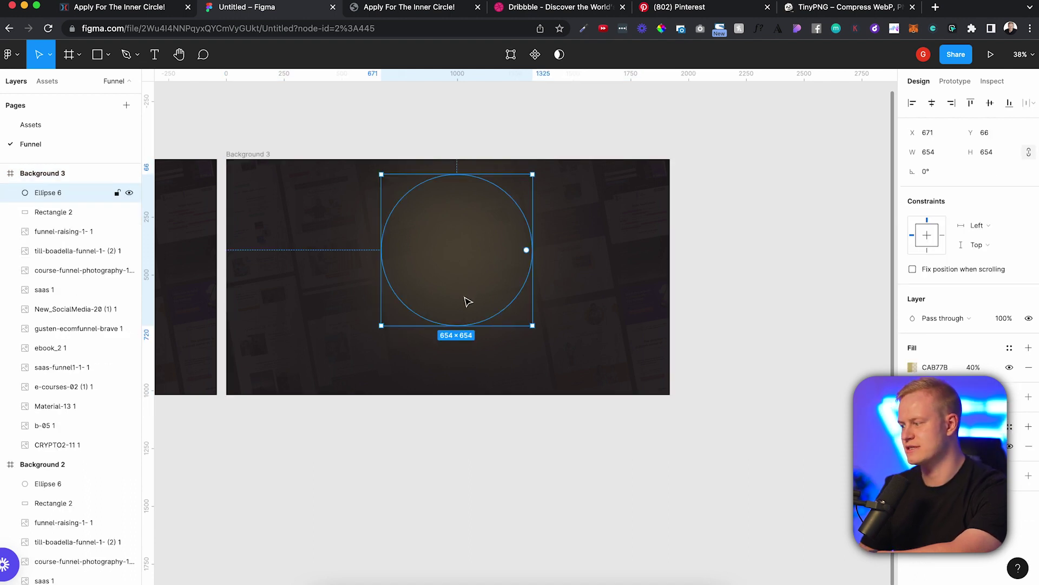